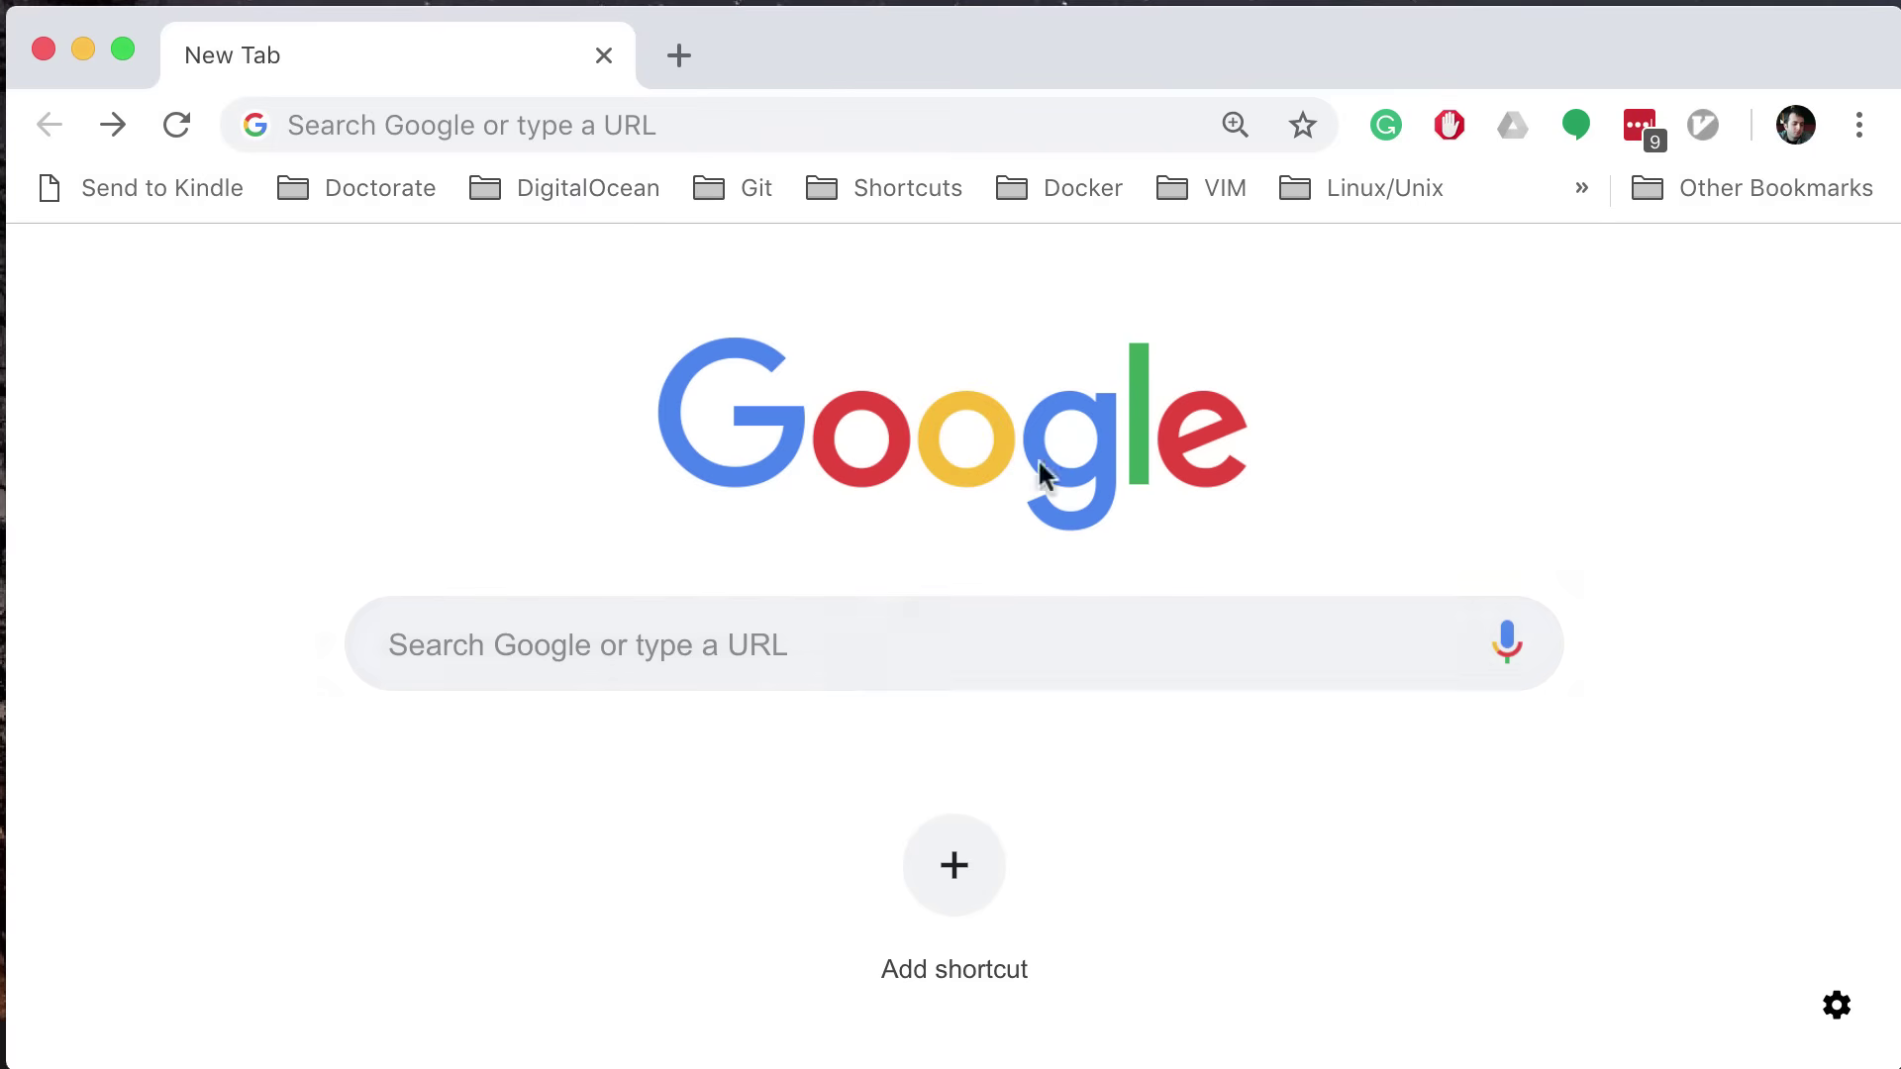
# Step: Open the Vimium extension's Chrome Web Store page, highlight the extension's name, and close the page
pyautogui.rightClick(1703, 125)
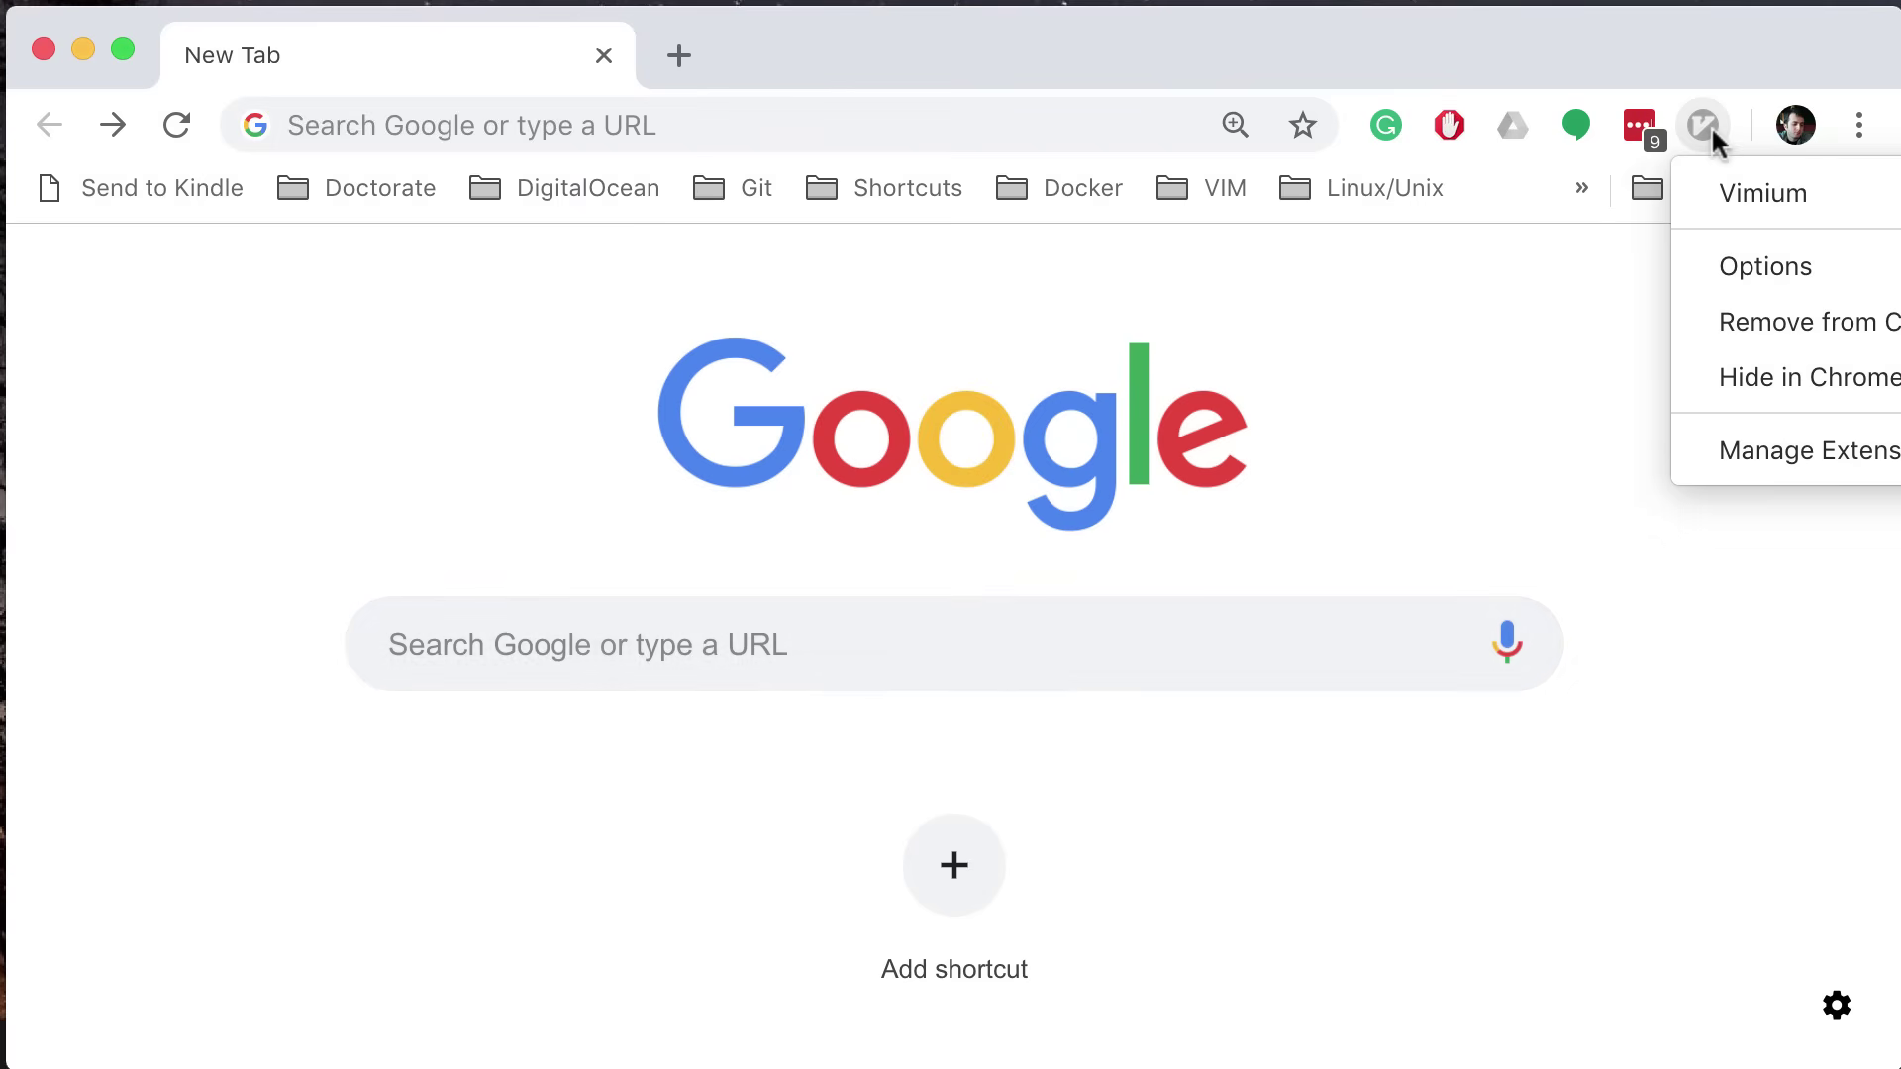
pyautogui.click(1741, 192)
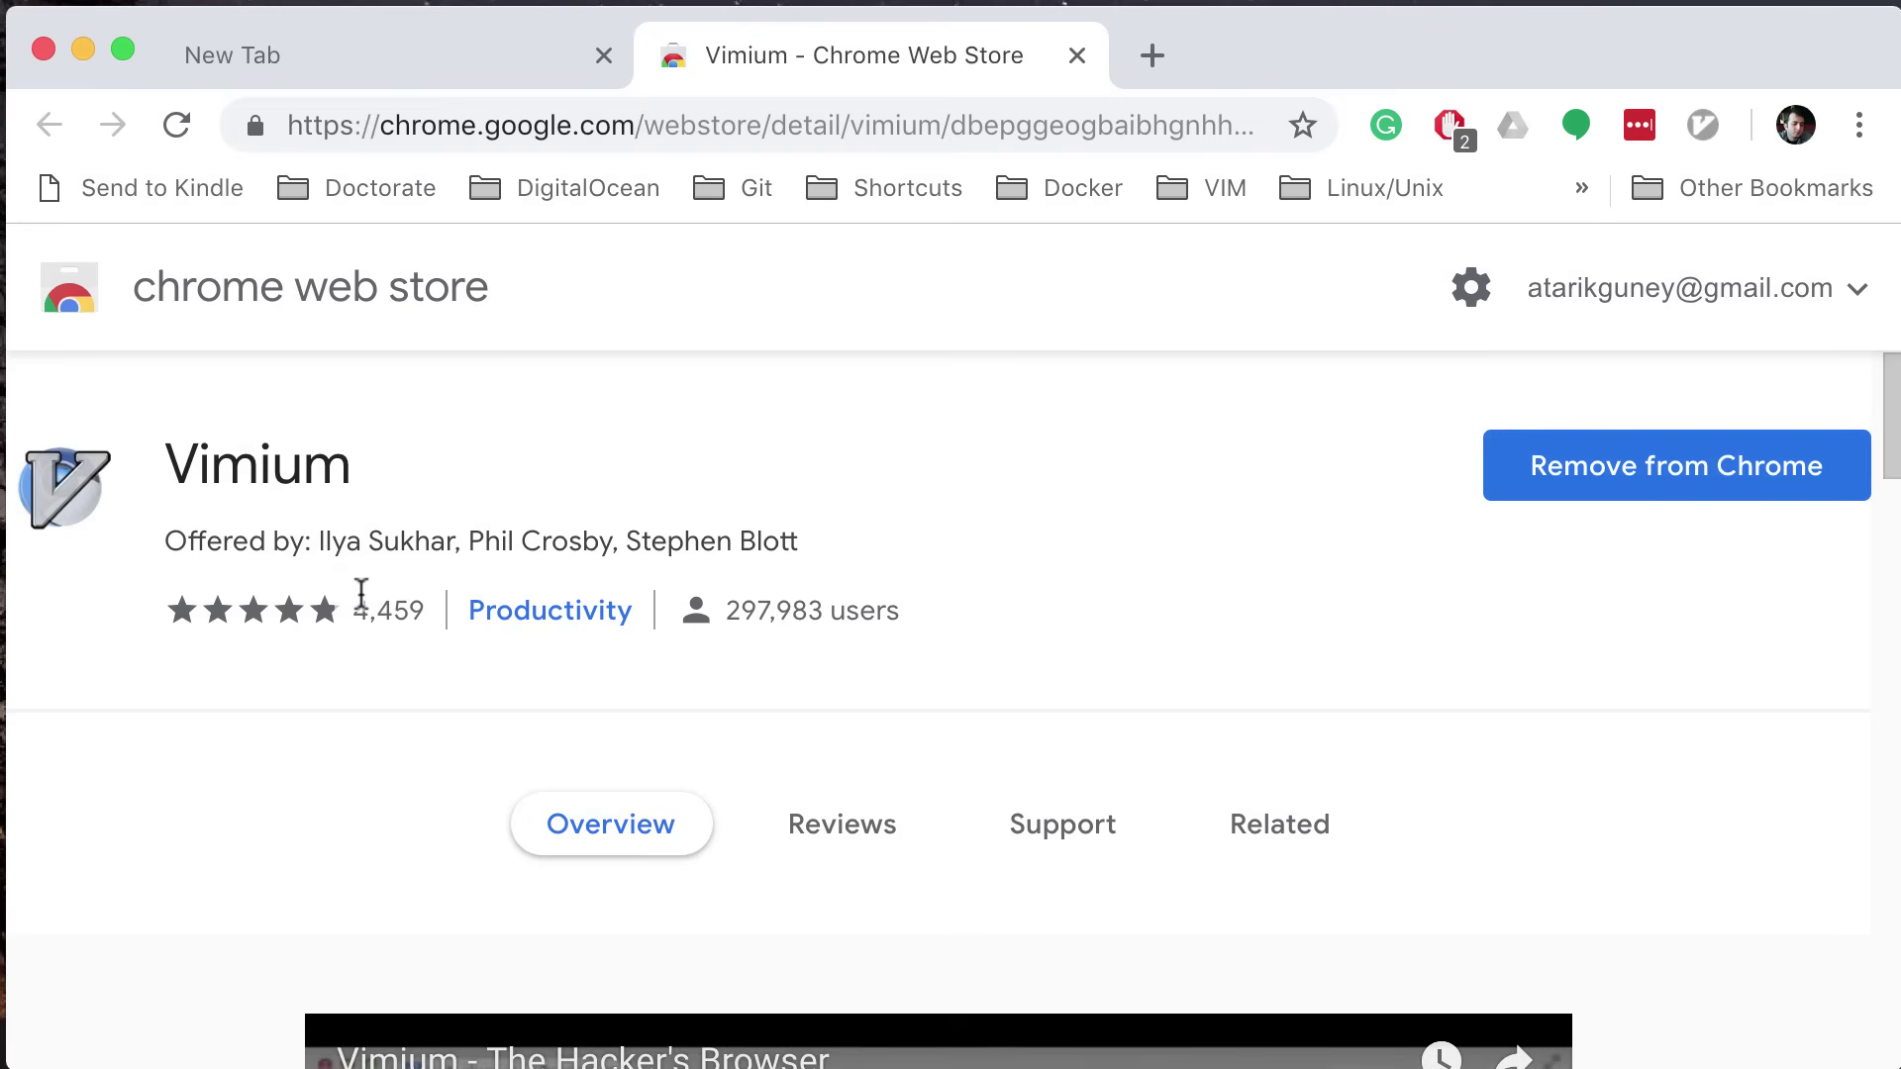
pyautogui.moveTo(362, 594)
pyautogui.moveTo(173, 461); pyautogui.dragTo(349, 466)
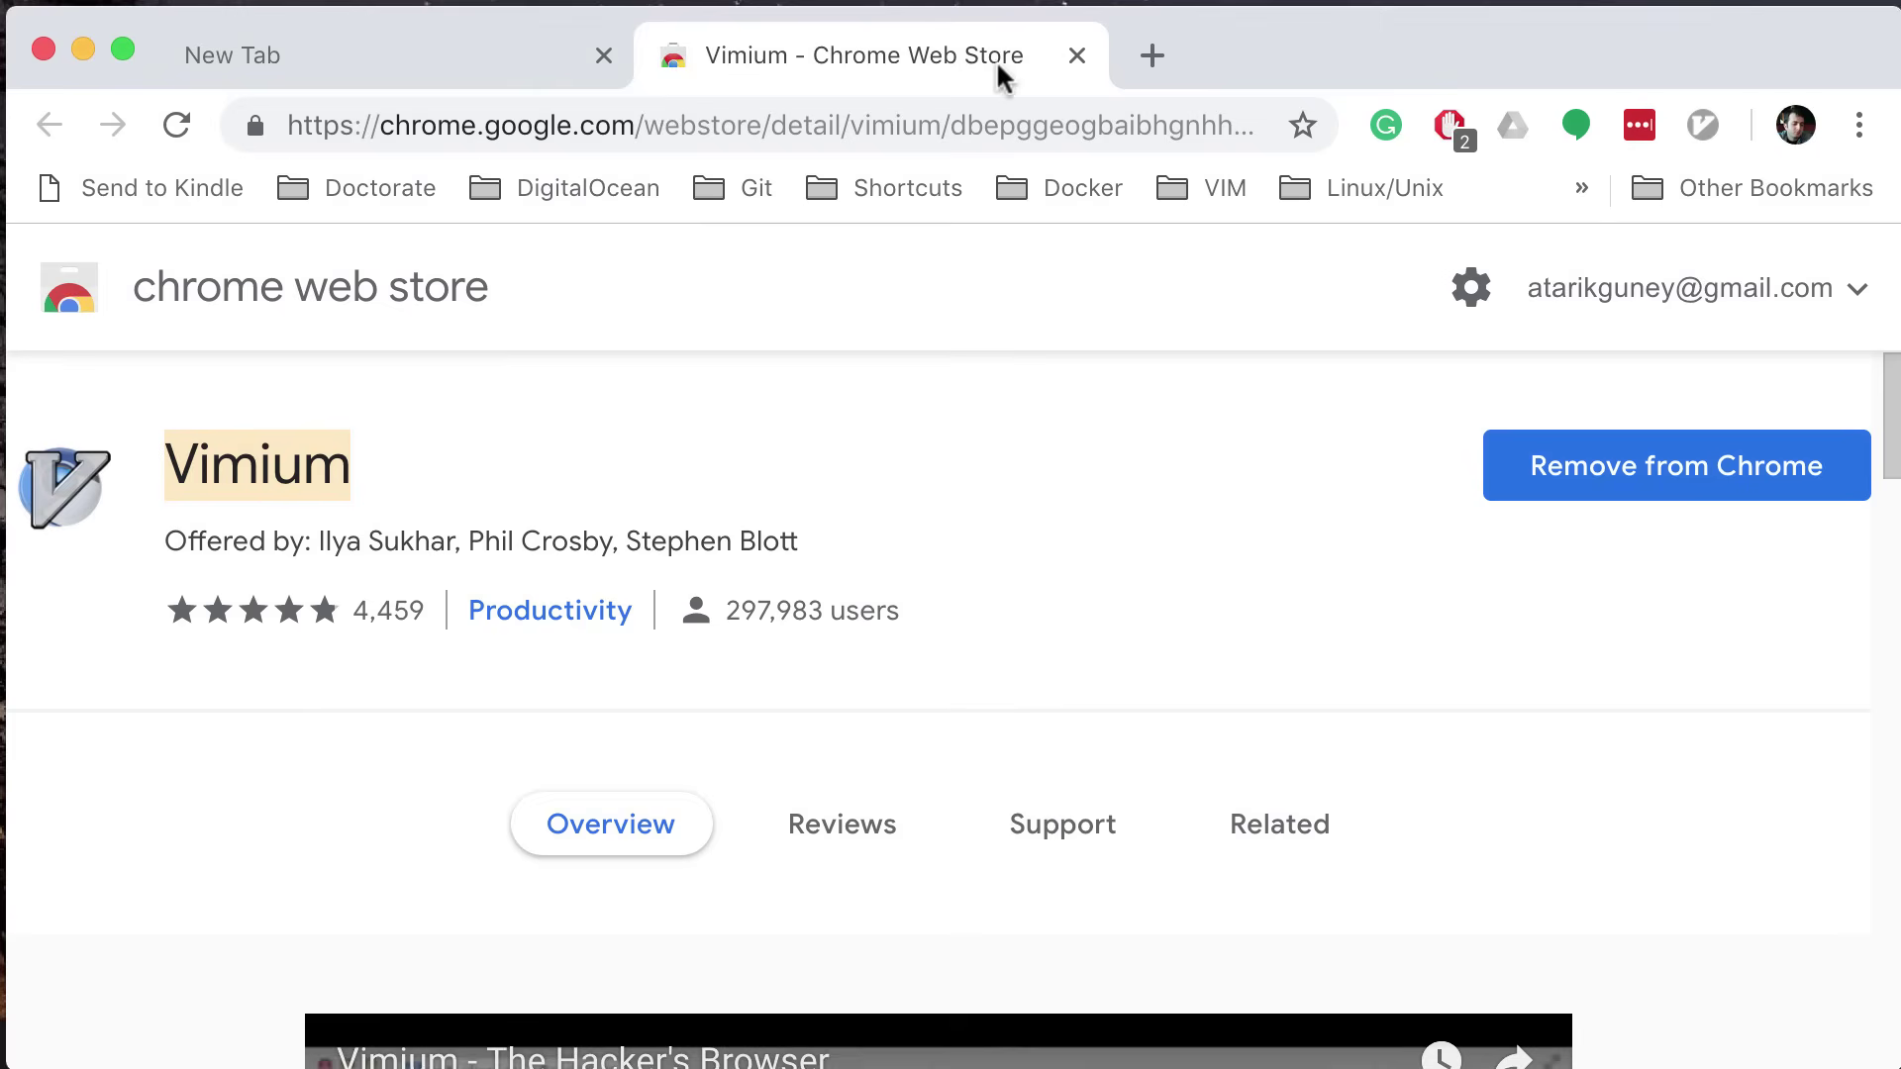
pyautogui.click(1075, 57)
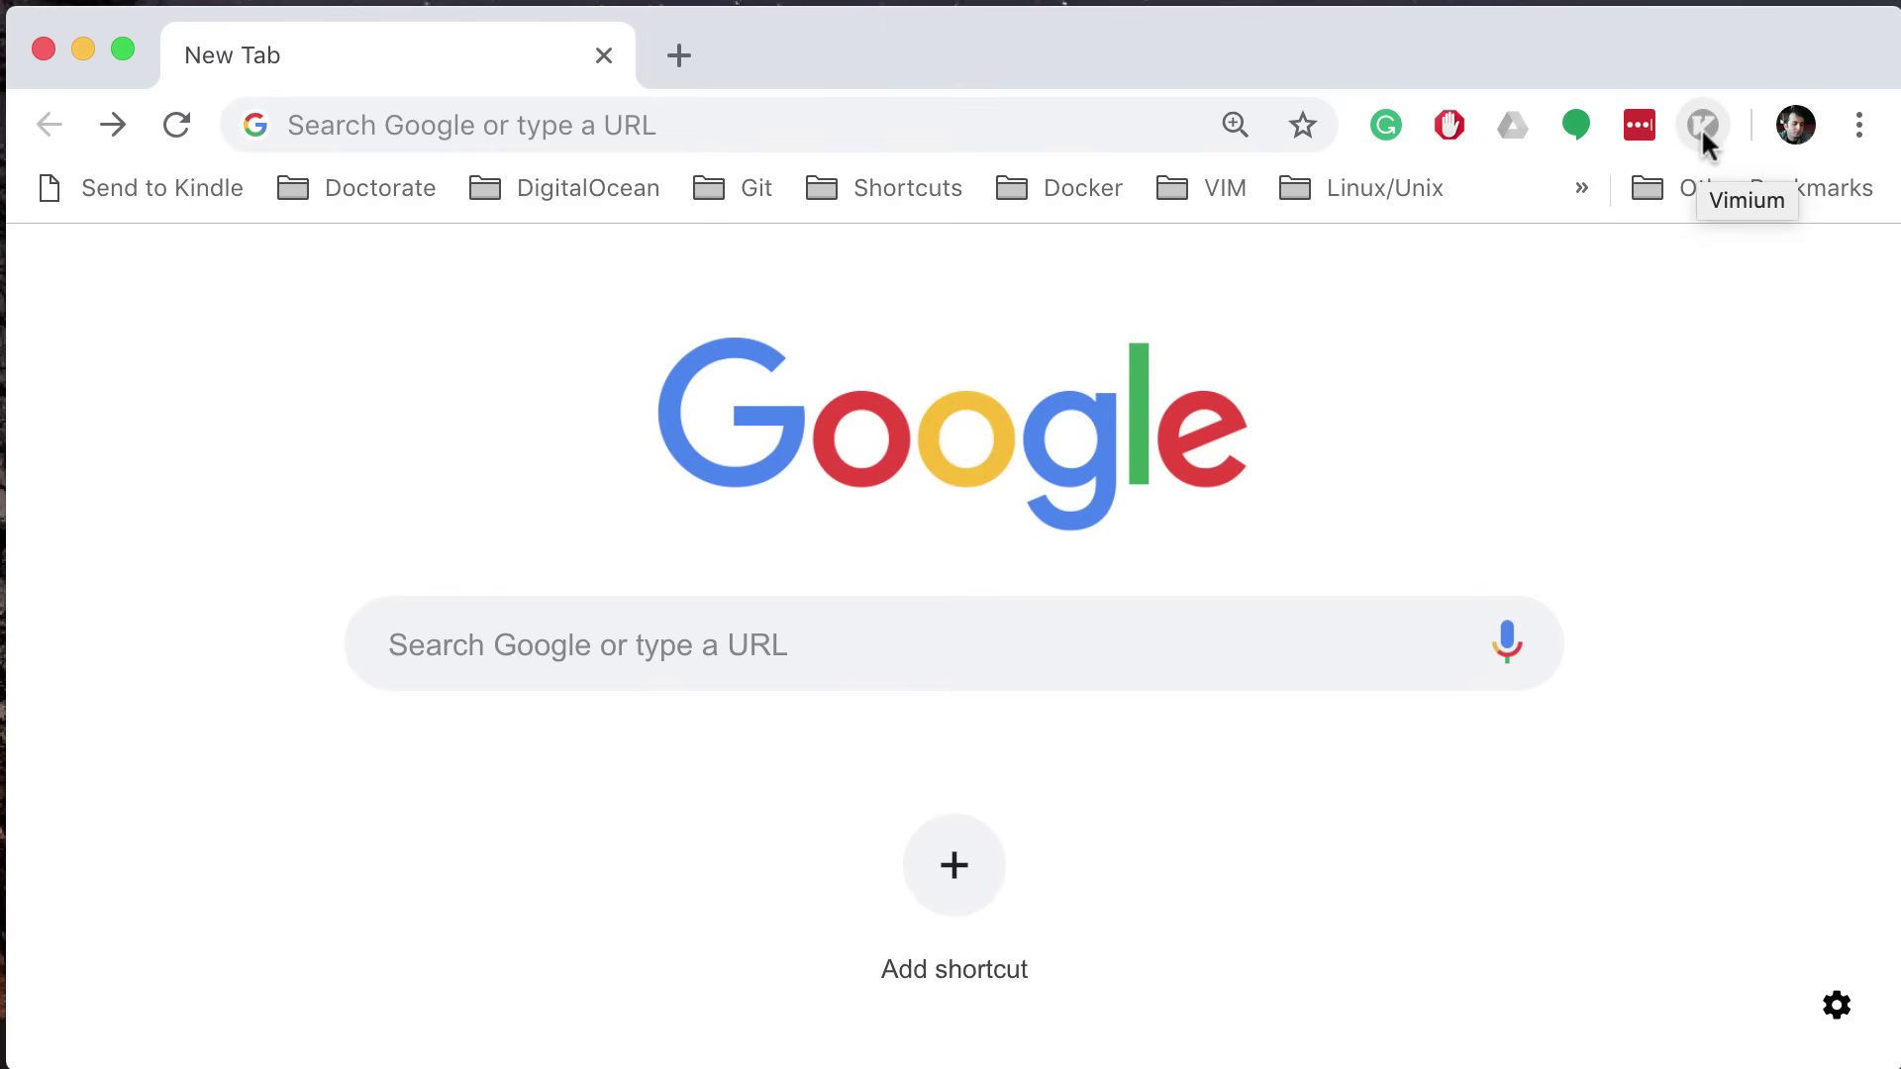
pyautogui.click(550, 142)
pyautogui.write('www.')
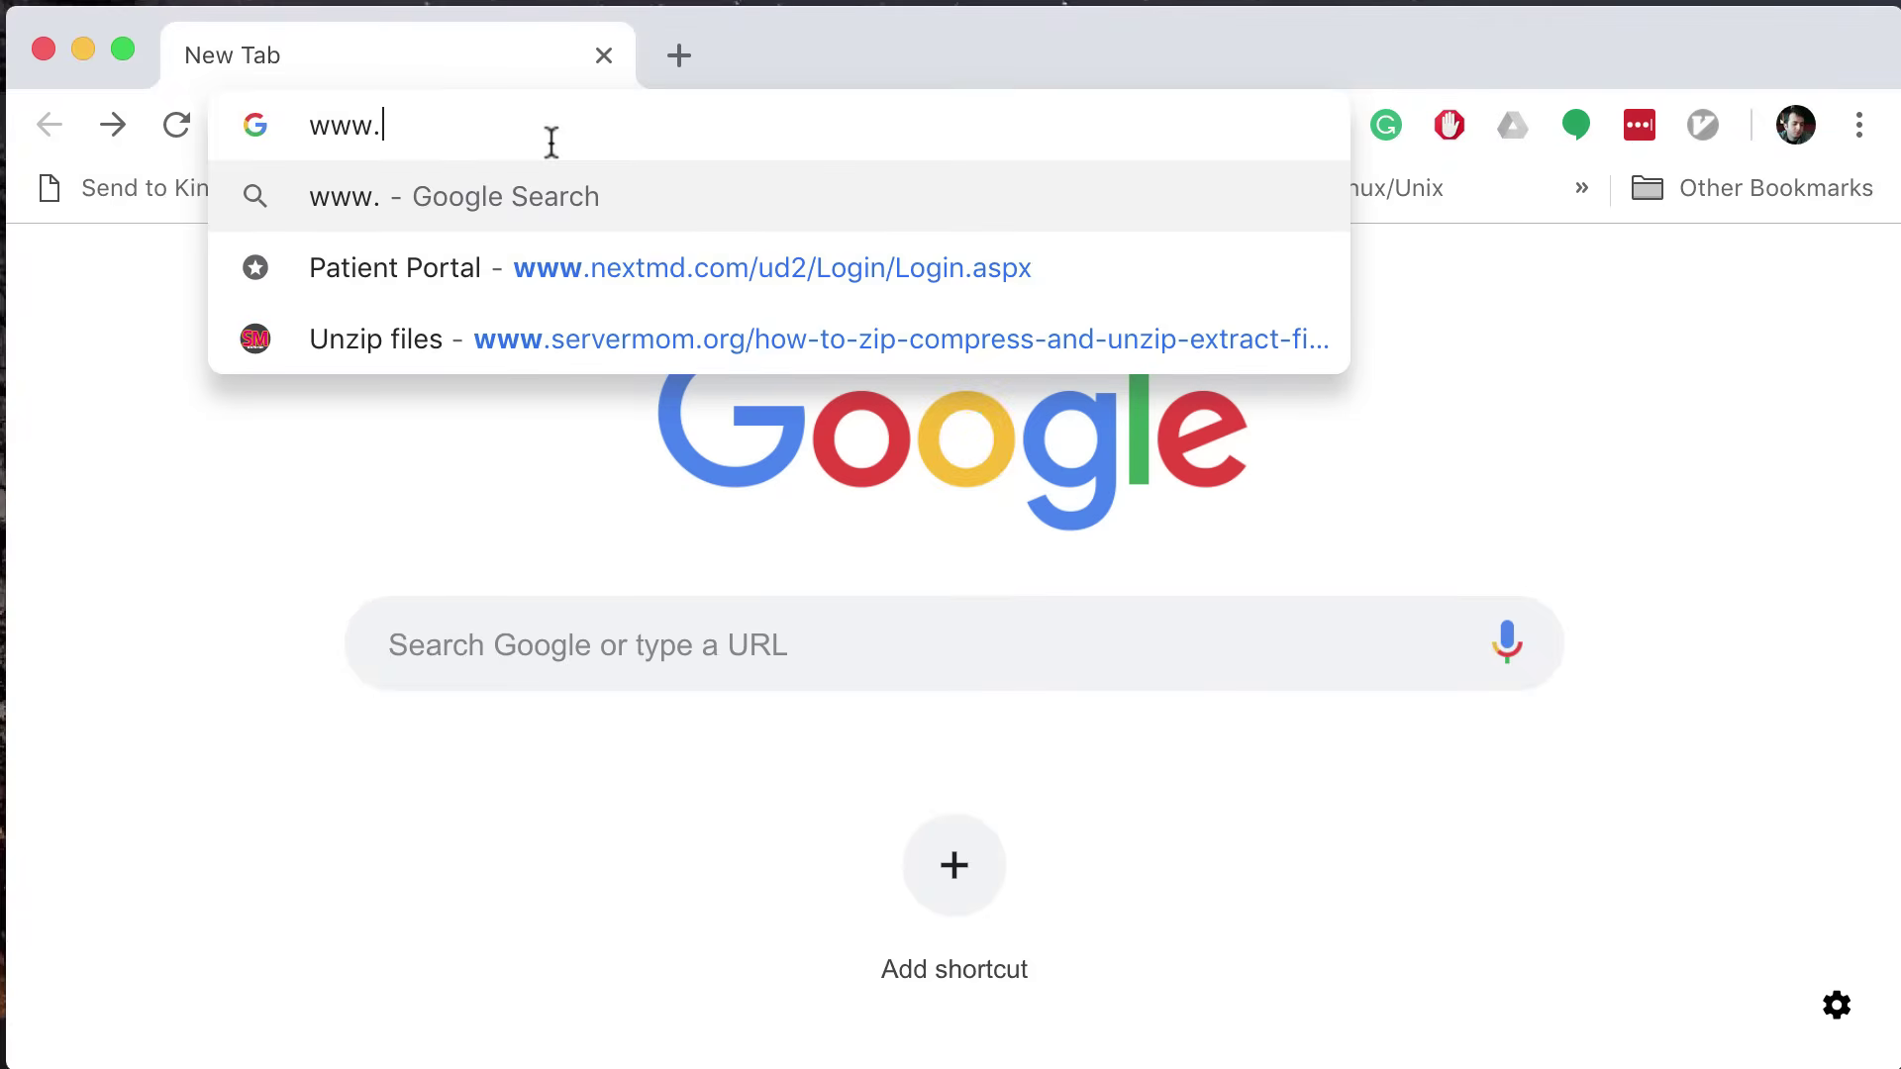
pyautogui.write('yahoo.com')
pyautogui.press('Return')
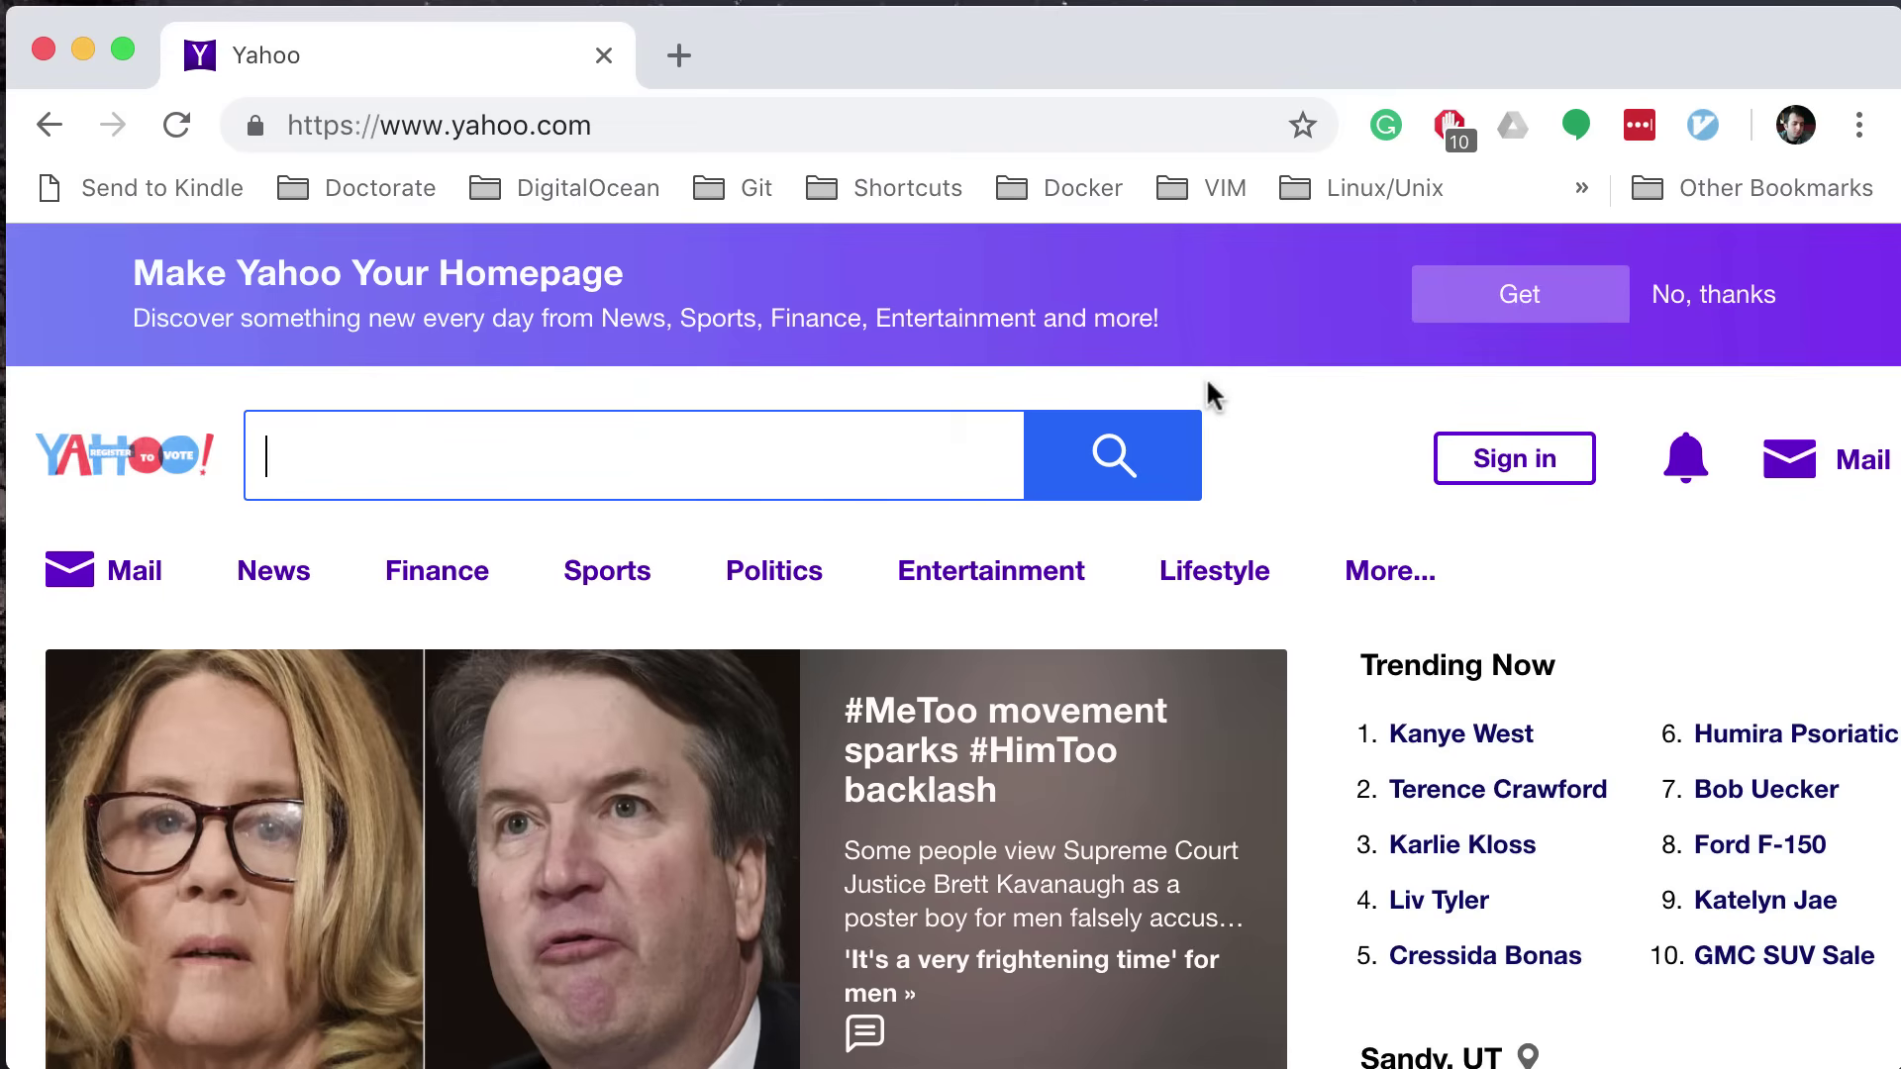
# Step: Open the Vimium help overlay on the Yahoo page, review its list of shortcuts, and close it
pyautogui.write('?')
pyautogui.press('BackSpace')
pyautogui.press('Escape')
pyautogui.press('?')
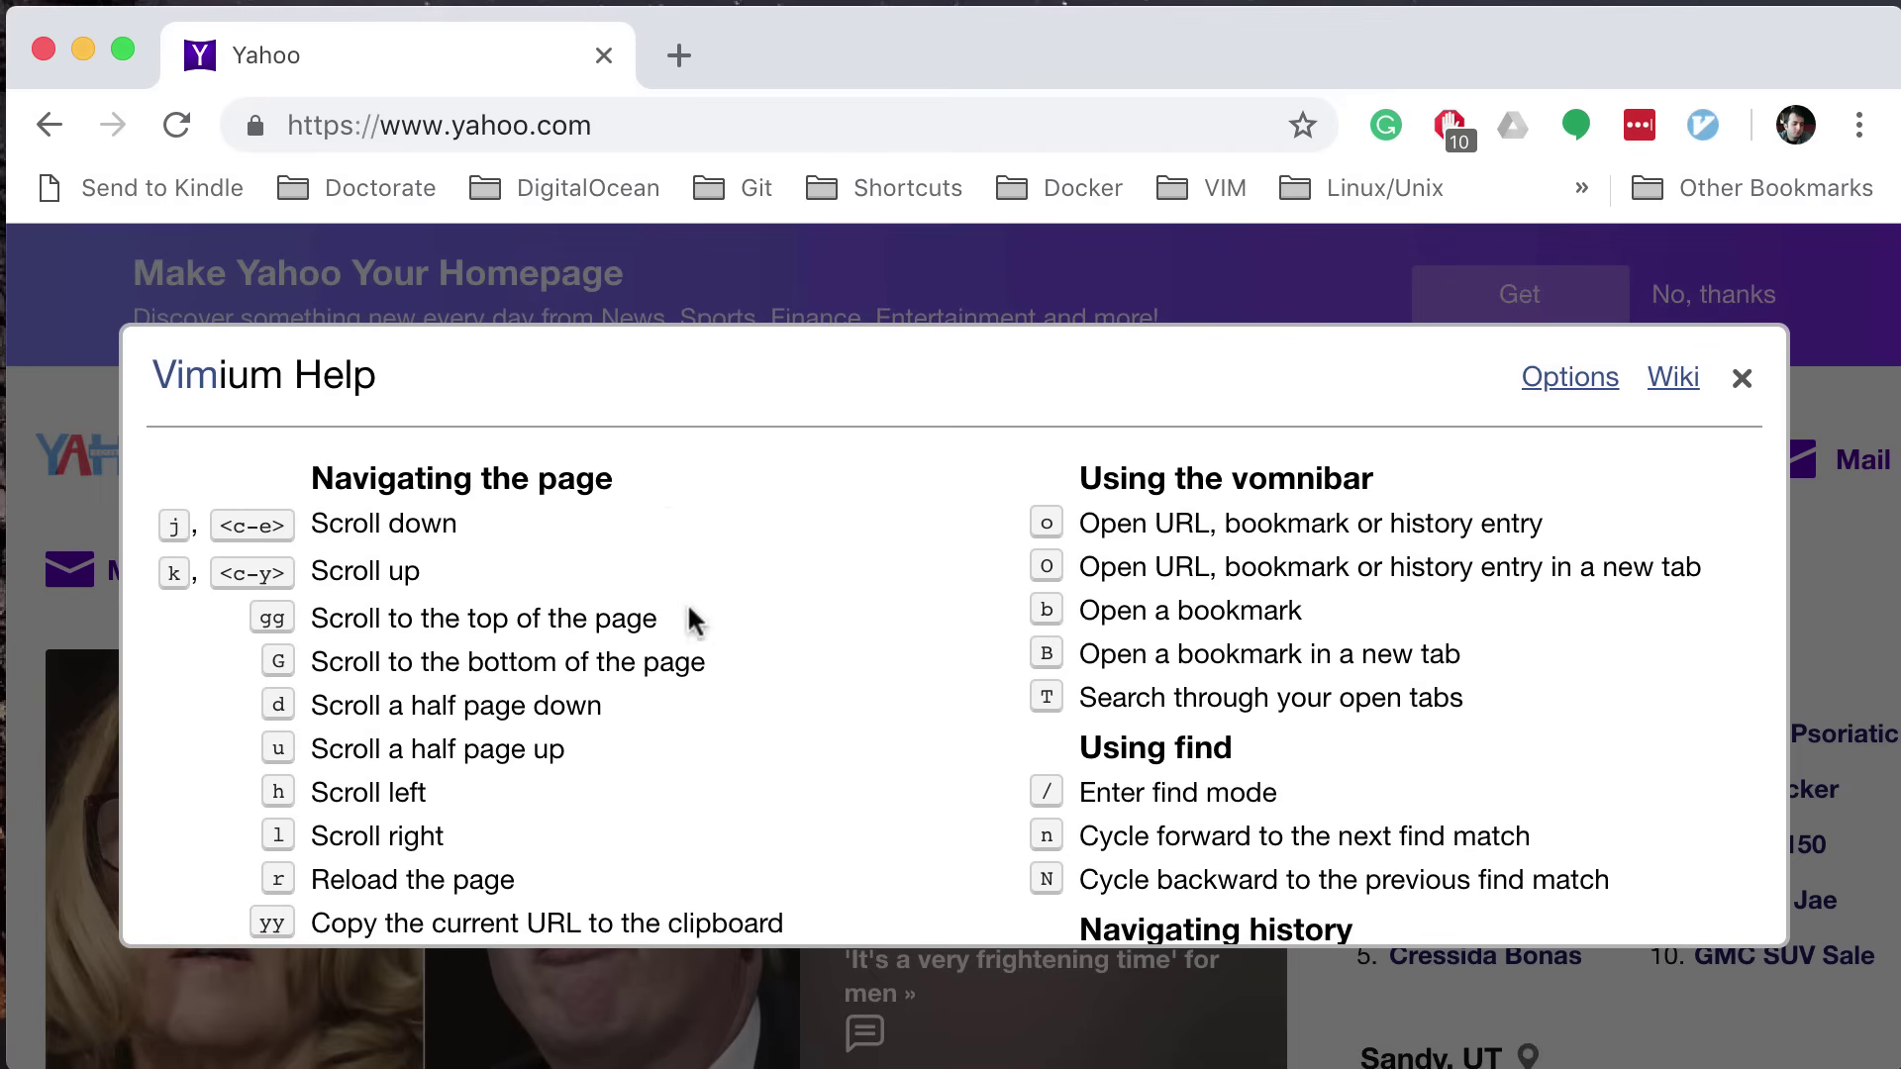
pyautogui.scroll(-5, 691, 620)
pyautogui.scroll(-3, 694, 624)
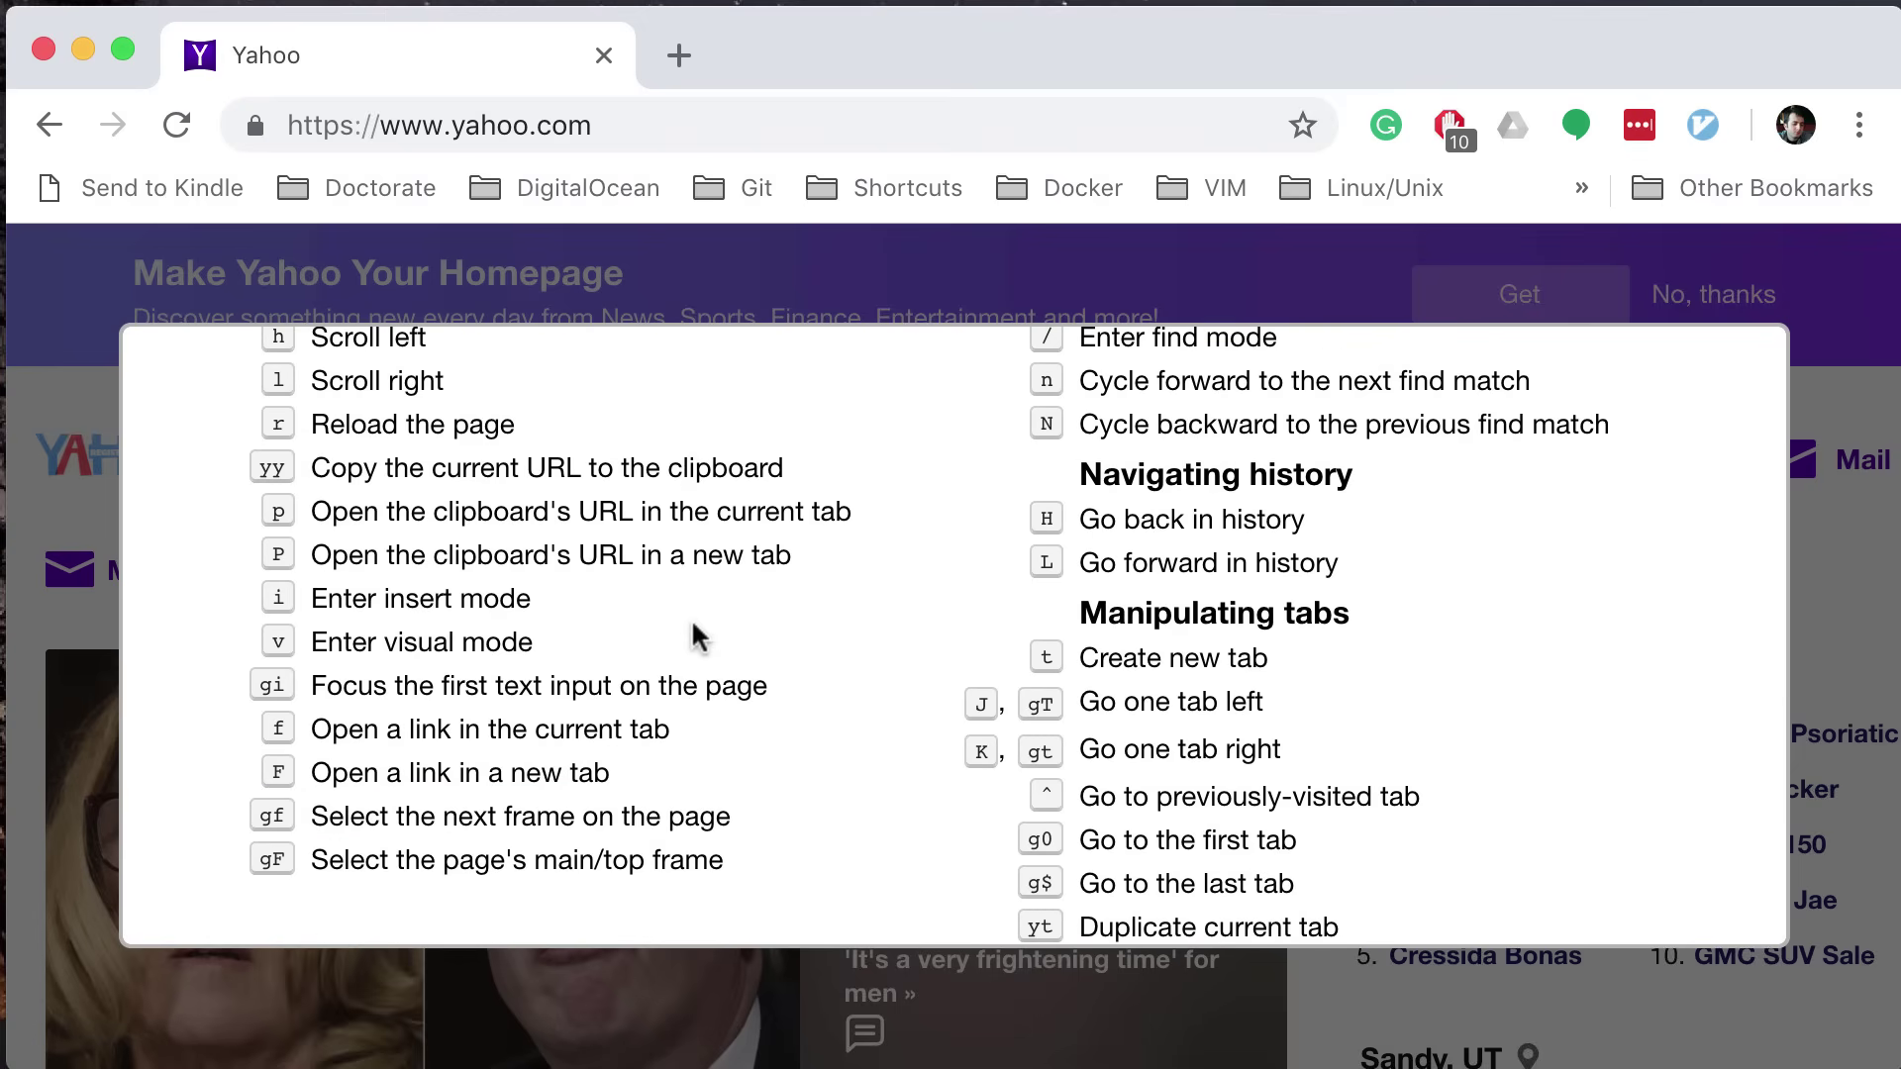
pyautogui.scroll(1, 692, 634)
pyautogui.scroll(1, 693, 624)
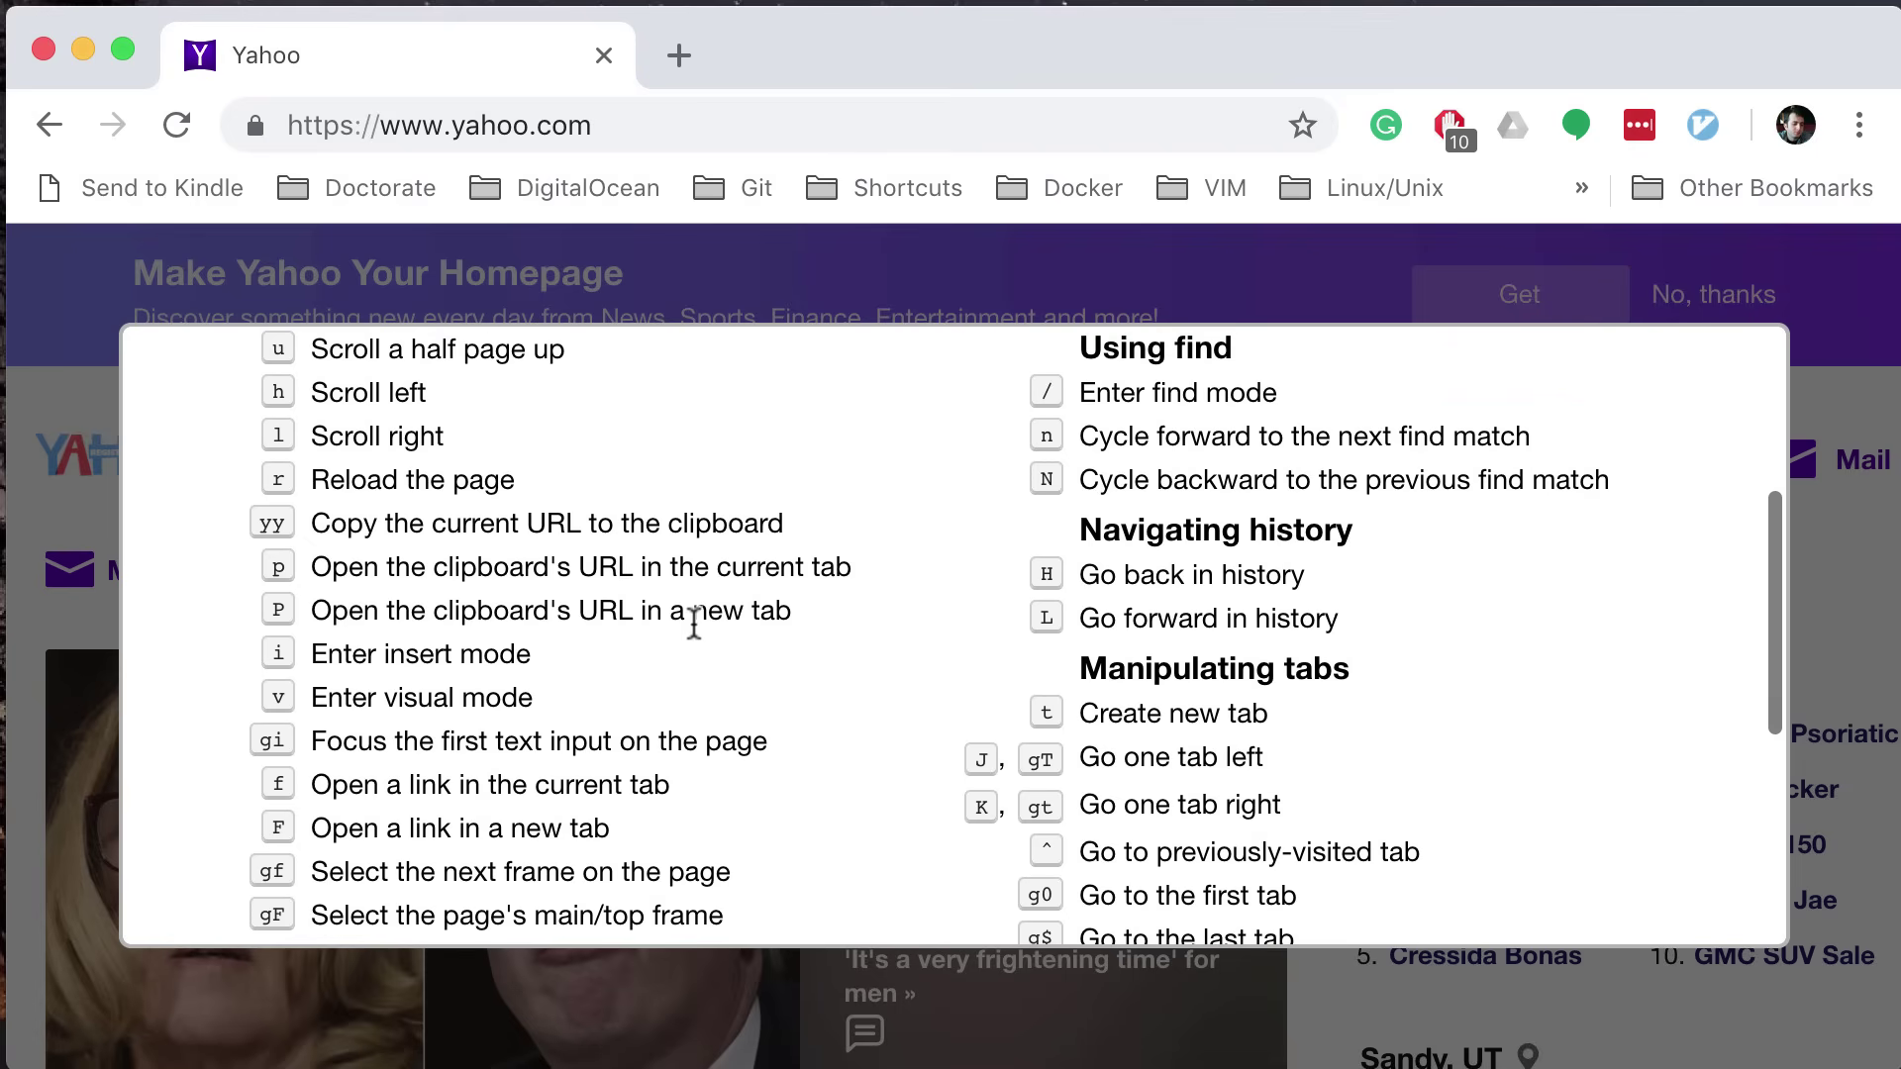
pyautogui.scroll(5, 693, 623)
pyautogui.click(722, 264)
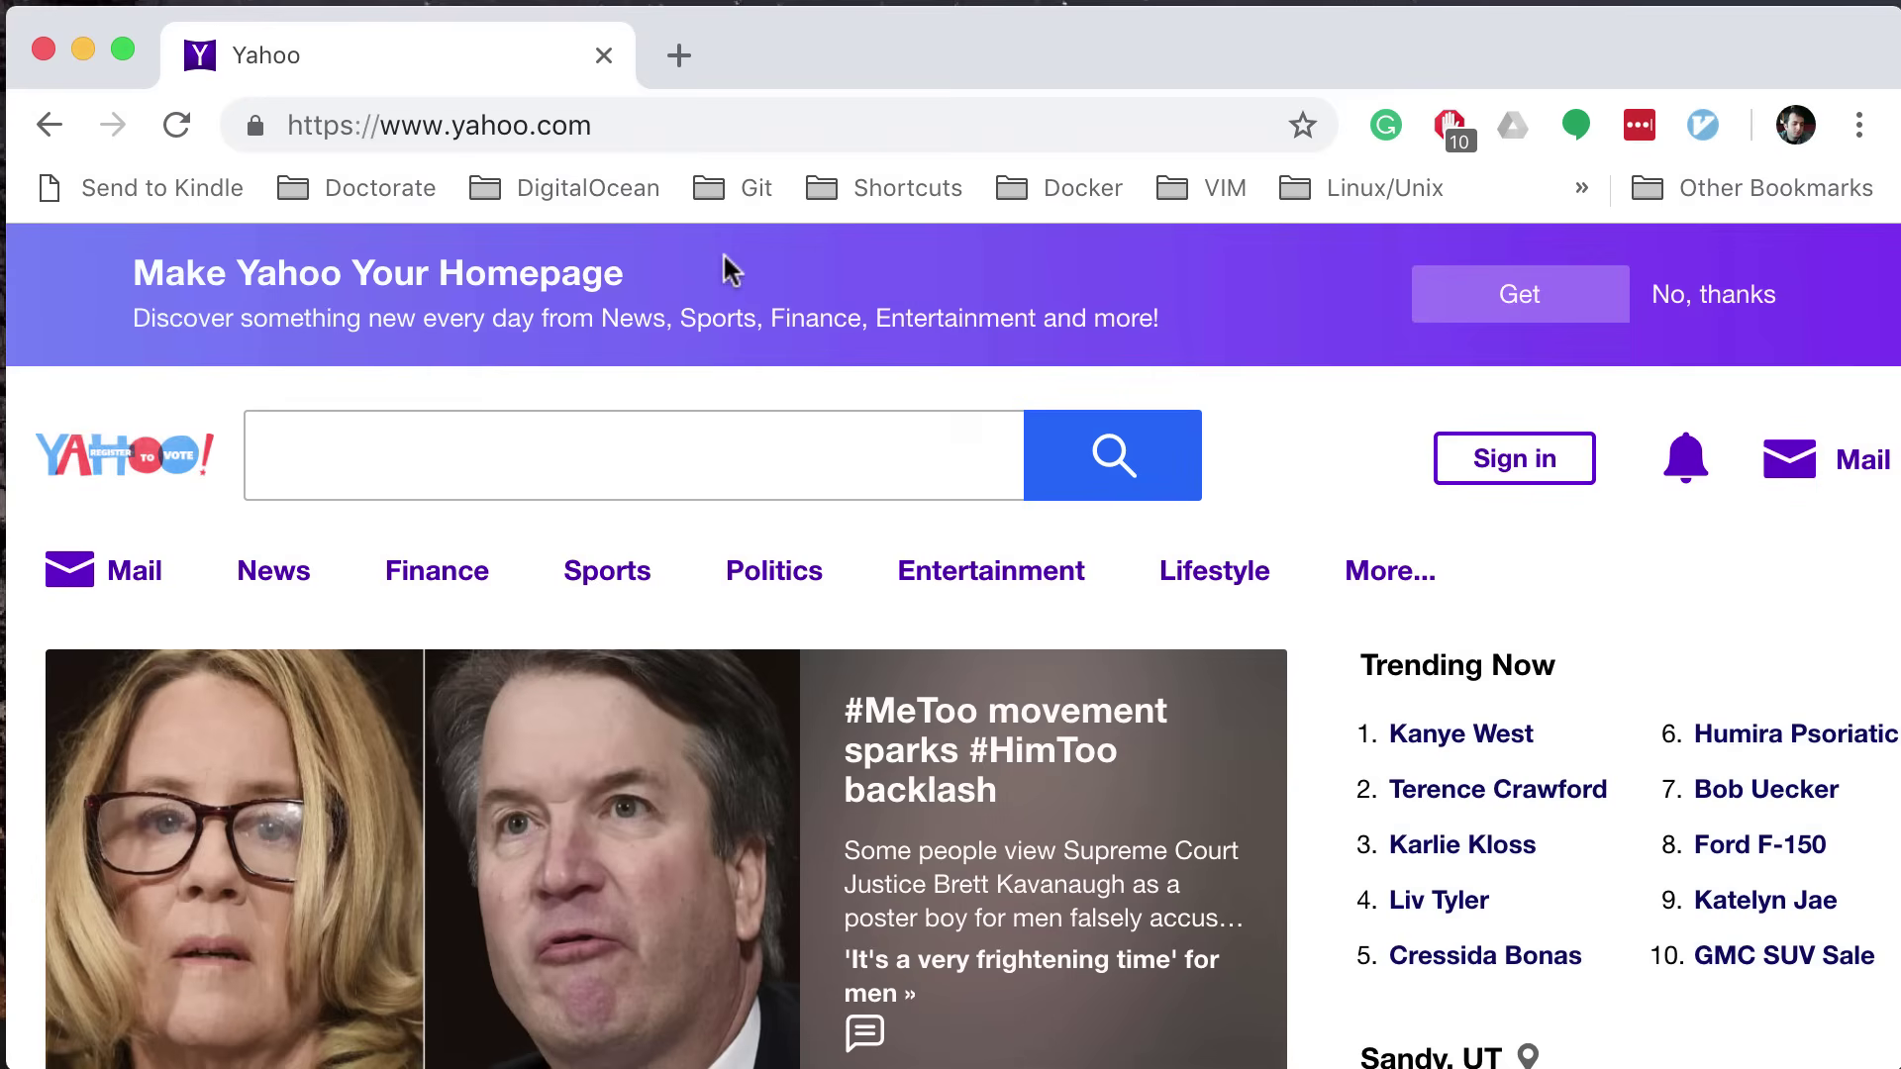
# Step: Open the Politics section in the current tab using Vimium link hints
pyautogui.scroll(-1, 707, 527)
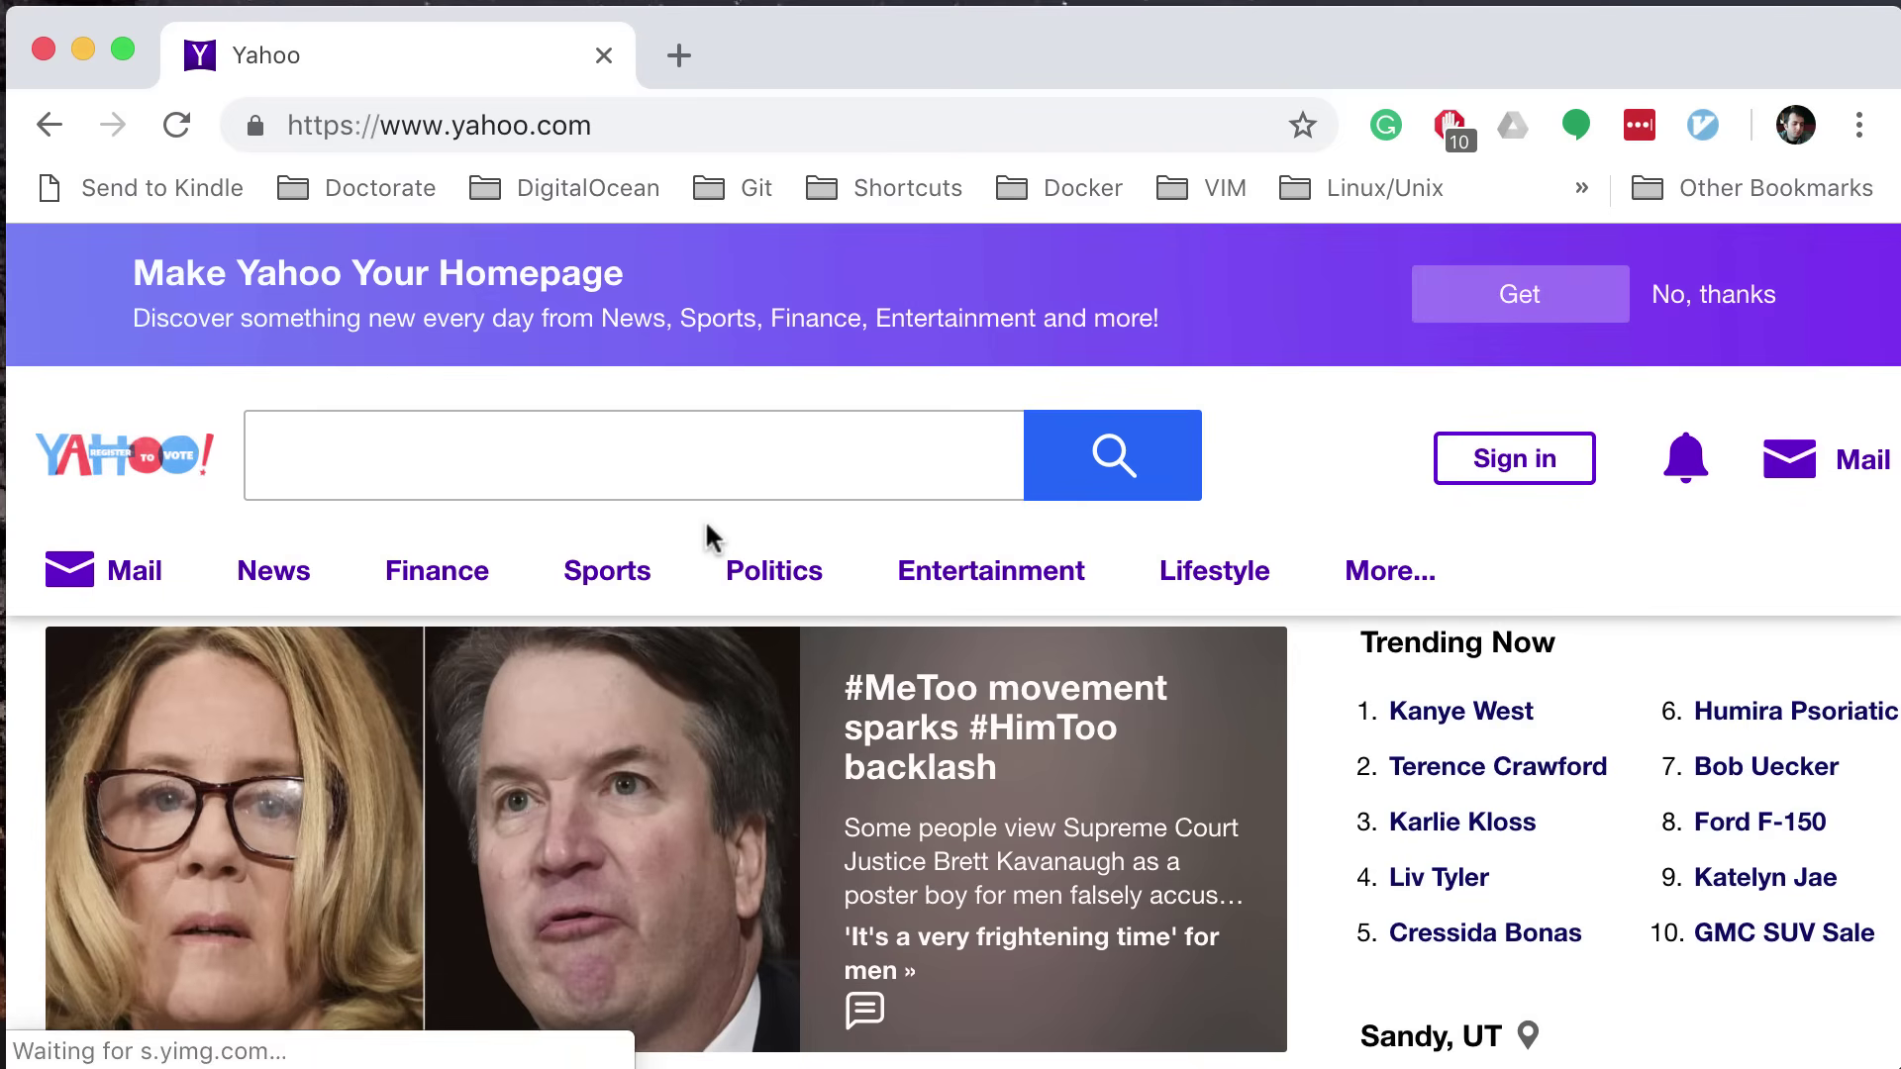
pyautogui.press('f')
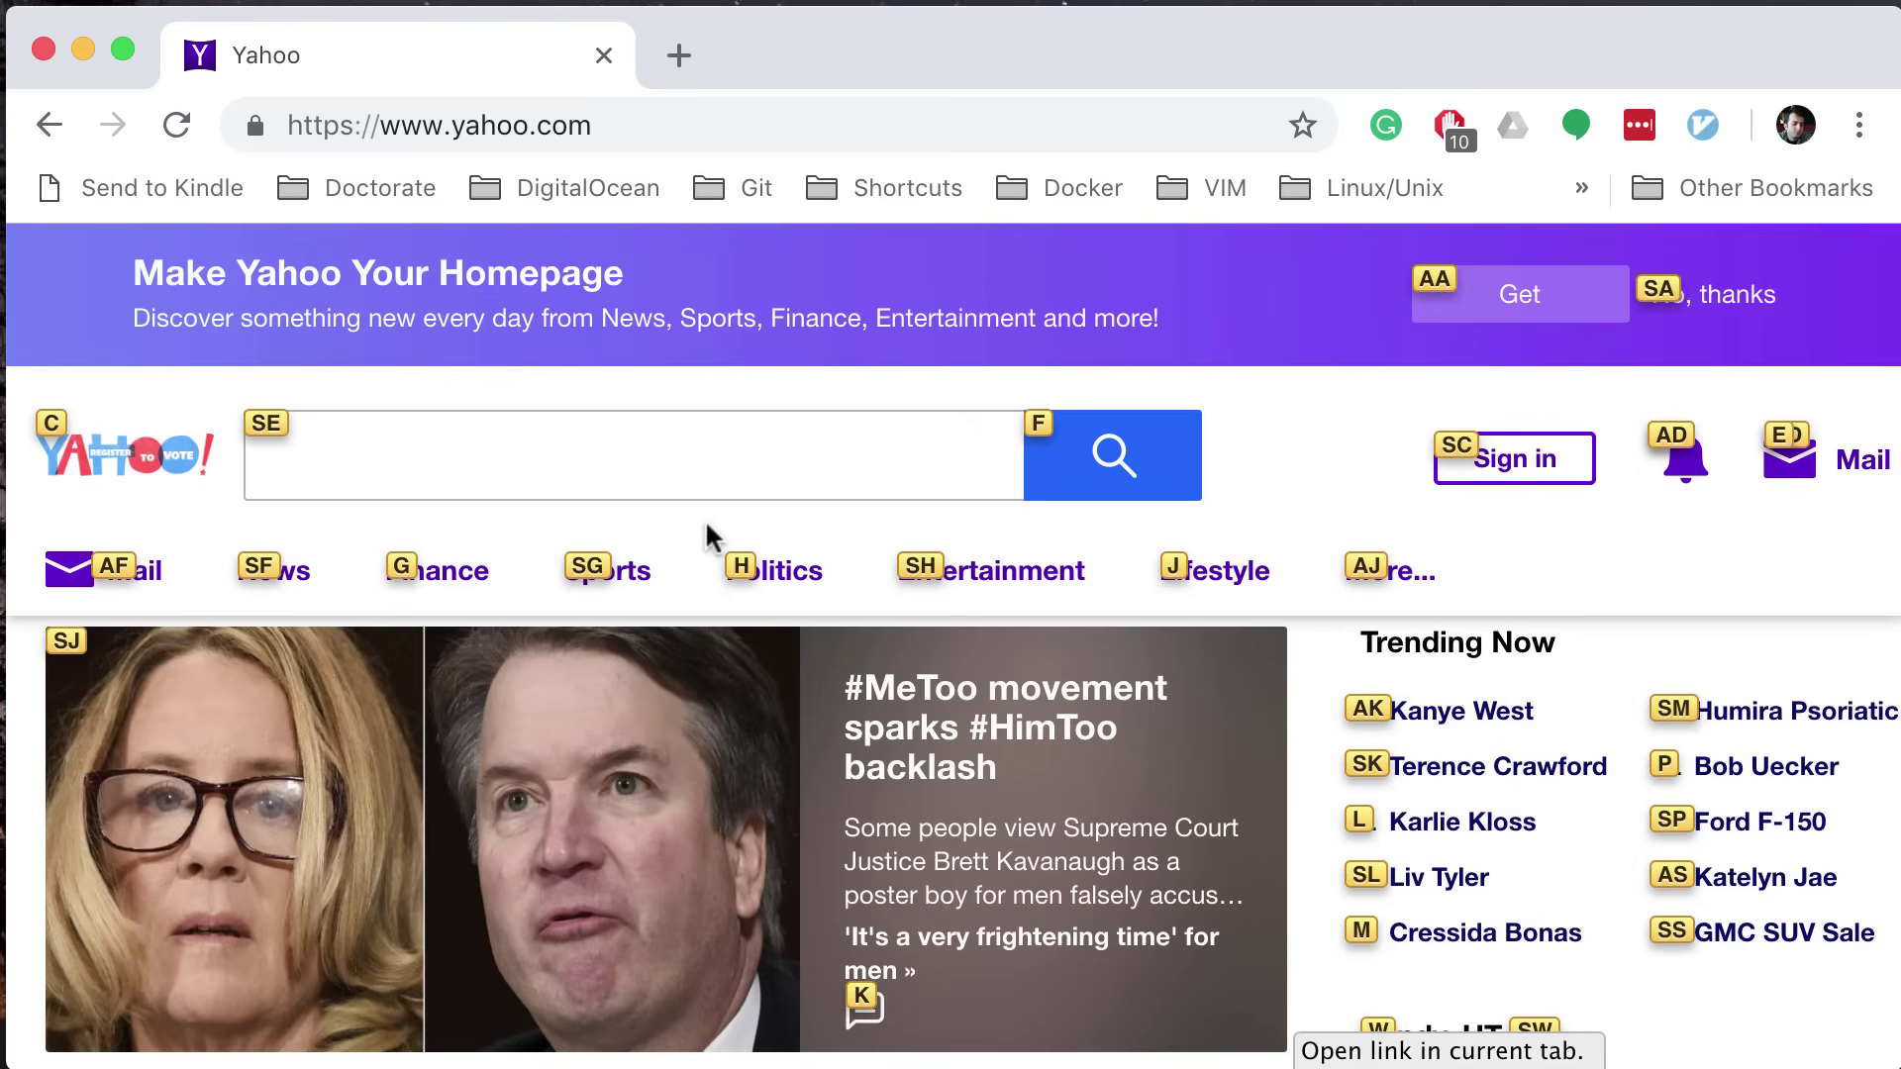
pyautogui.press('h')
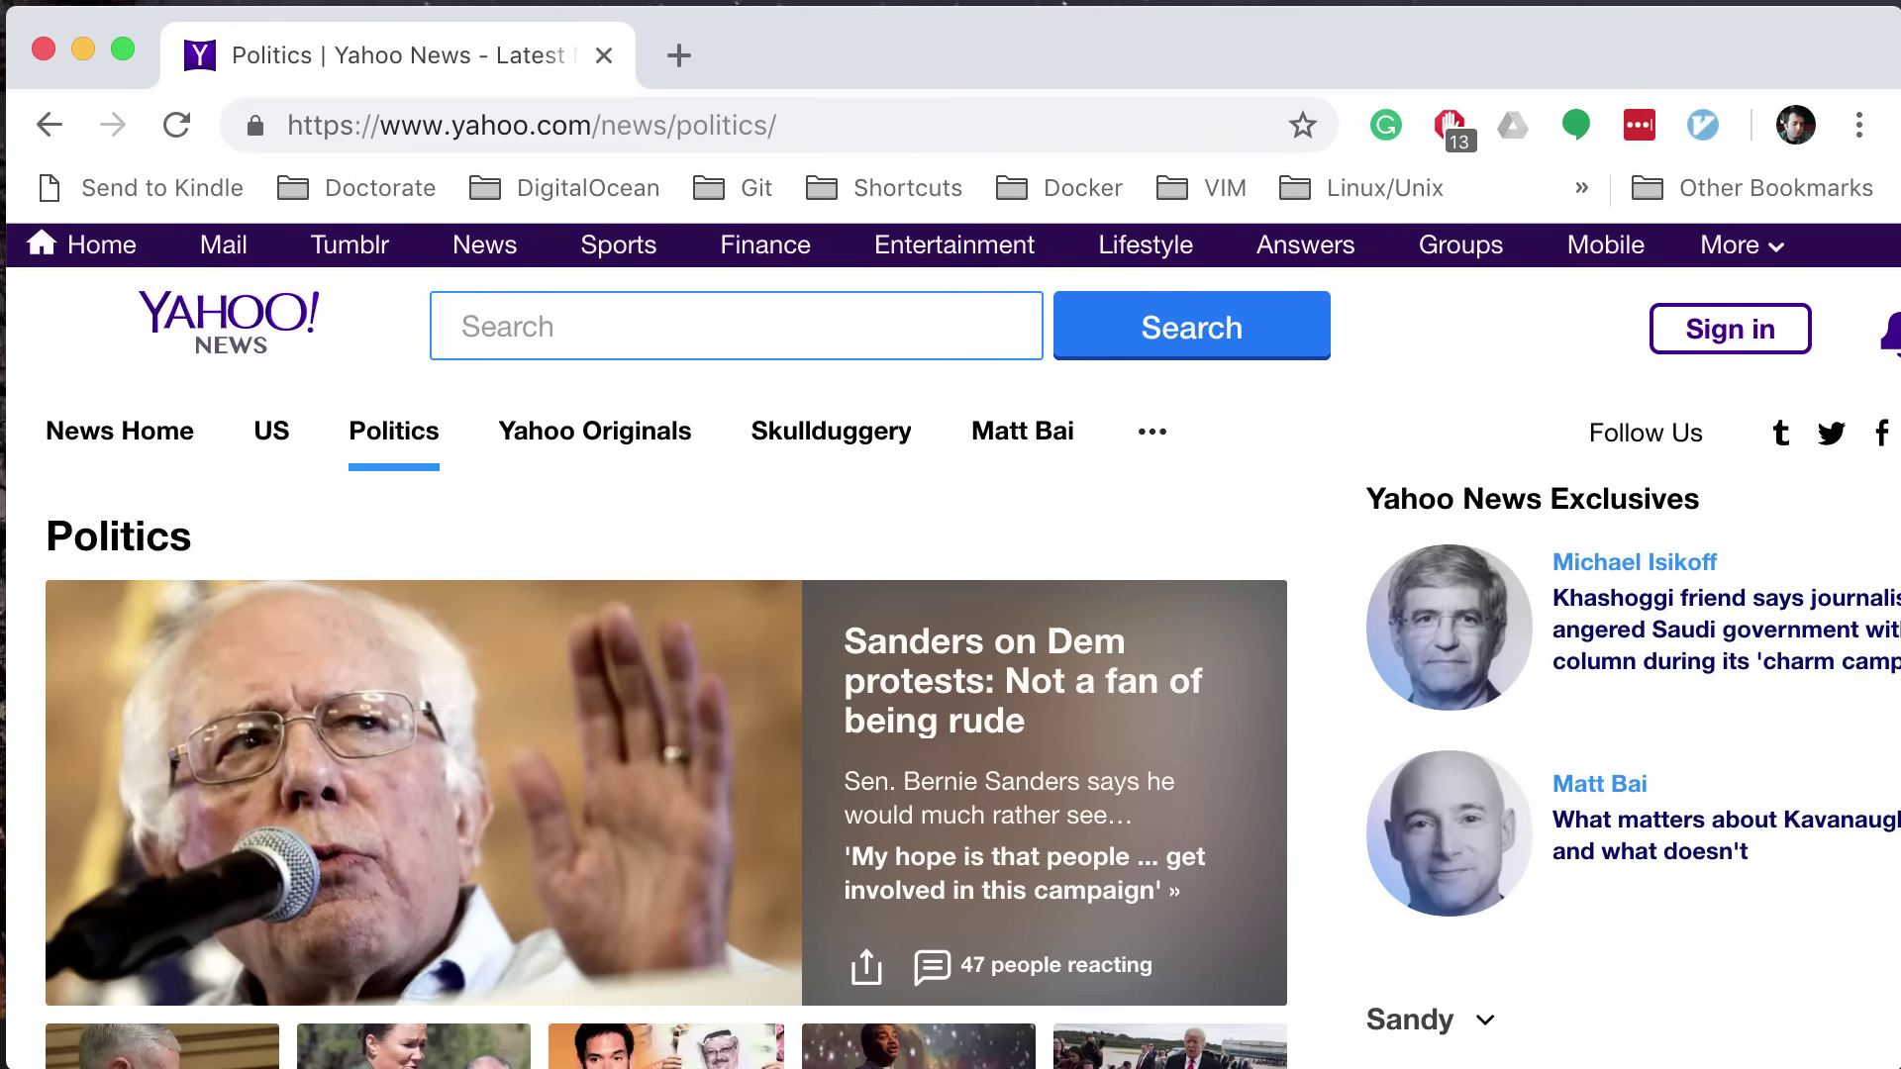
# Step: Take the focus off the search field and open Yahoo Originals in a new tab using Vimium link hints
pyautogui.write('F')
pyautogui.press('BackSpace')
pyautogui.press('Tab')
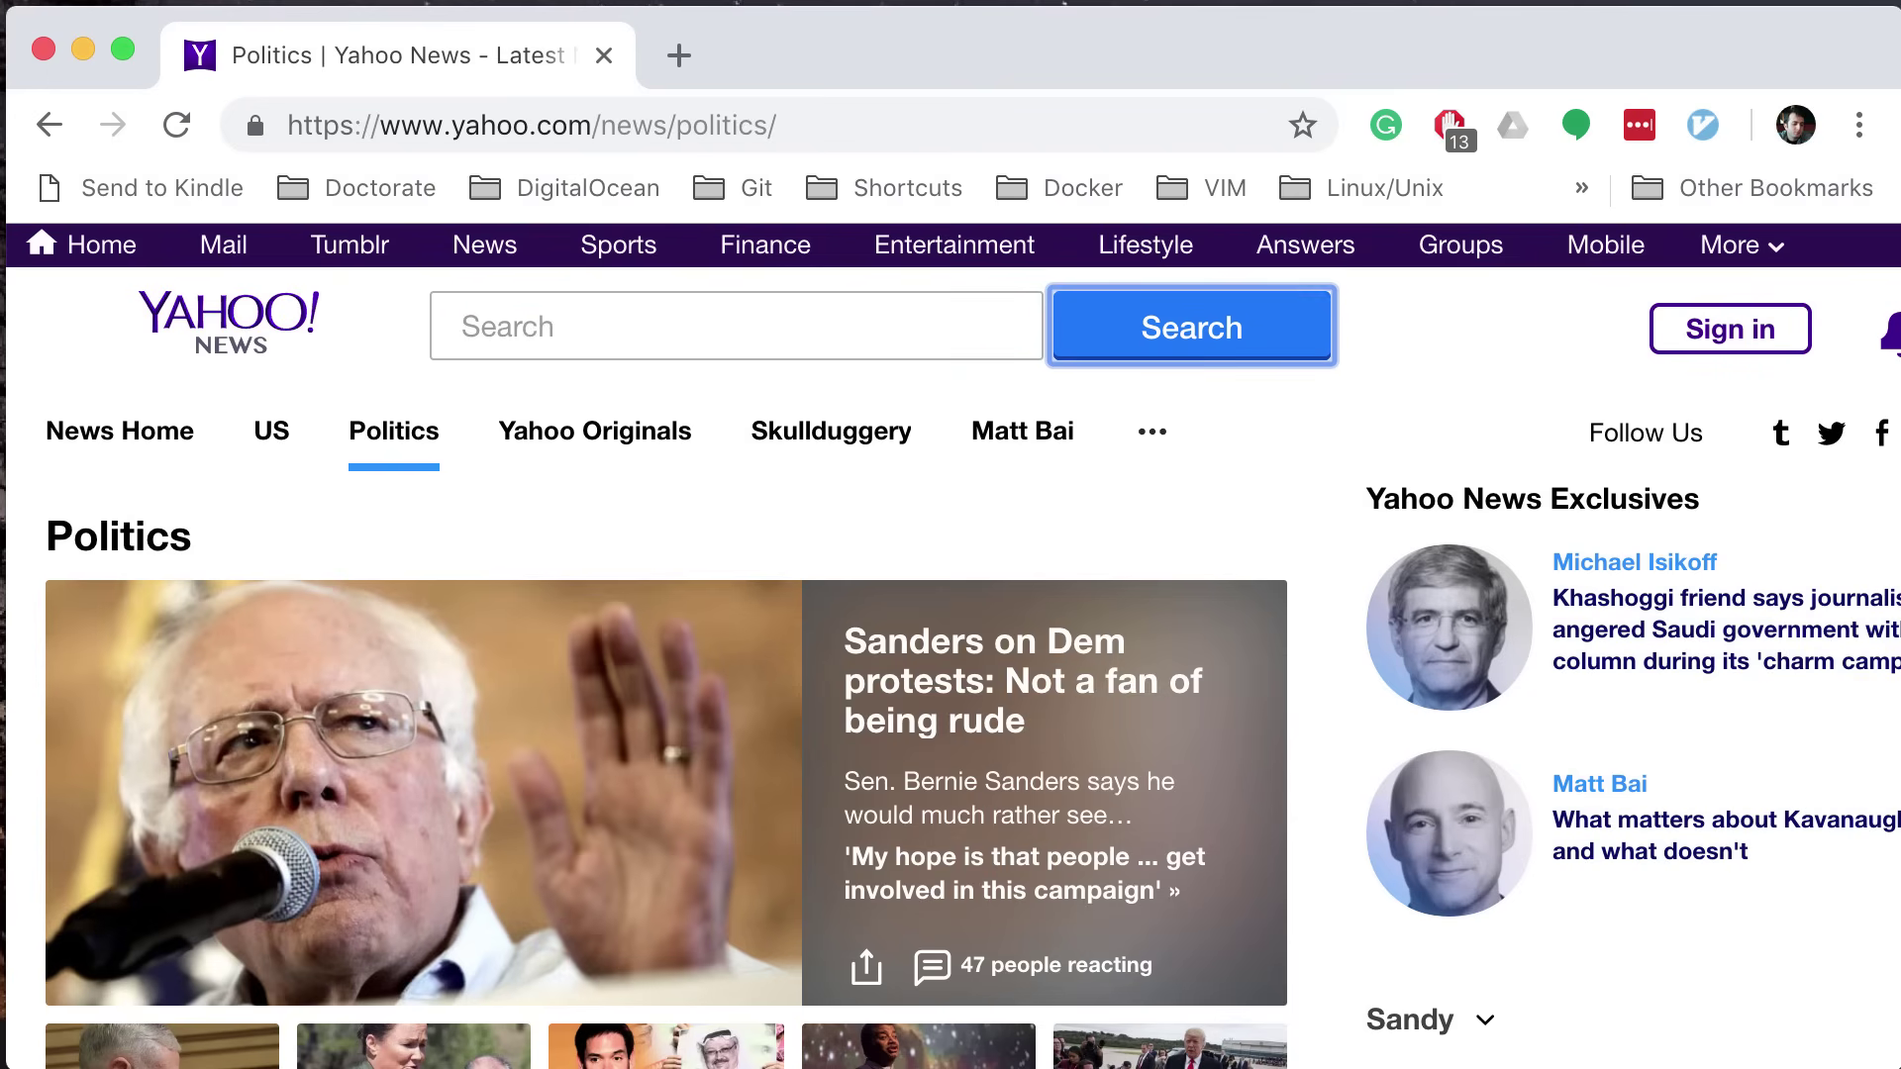
pyautogui.hotkey('shift', 'f')
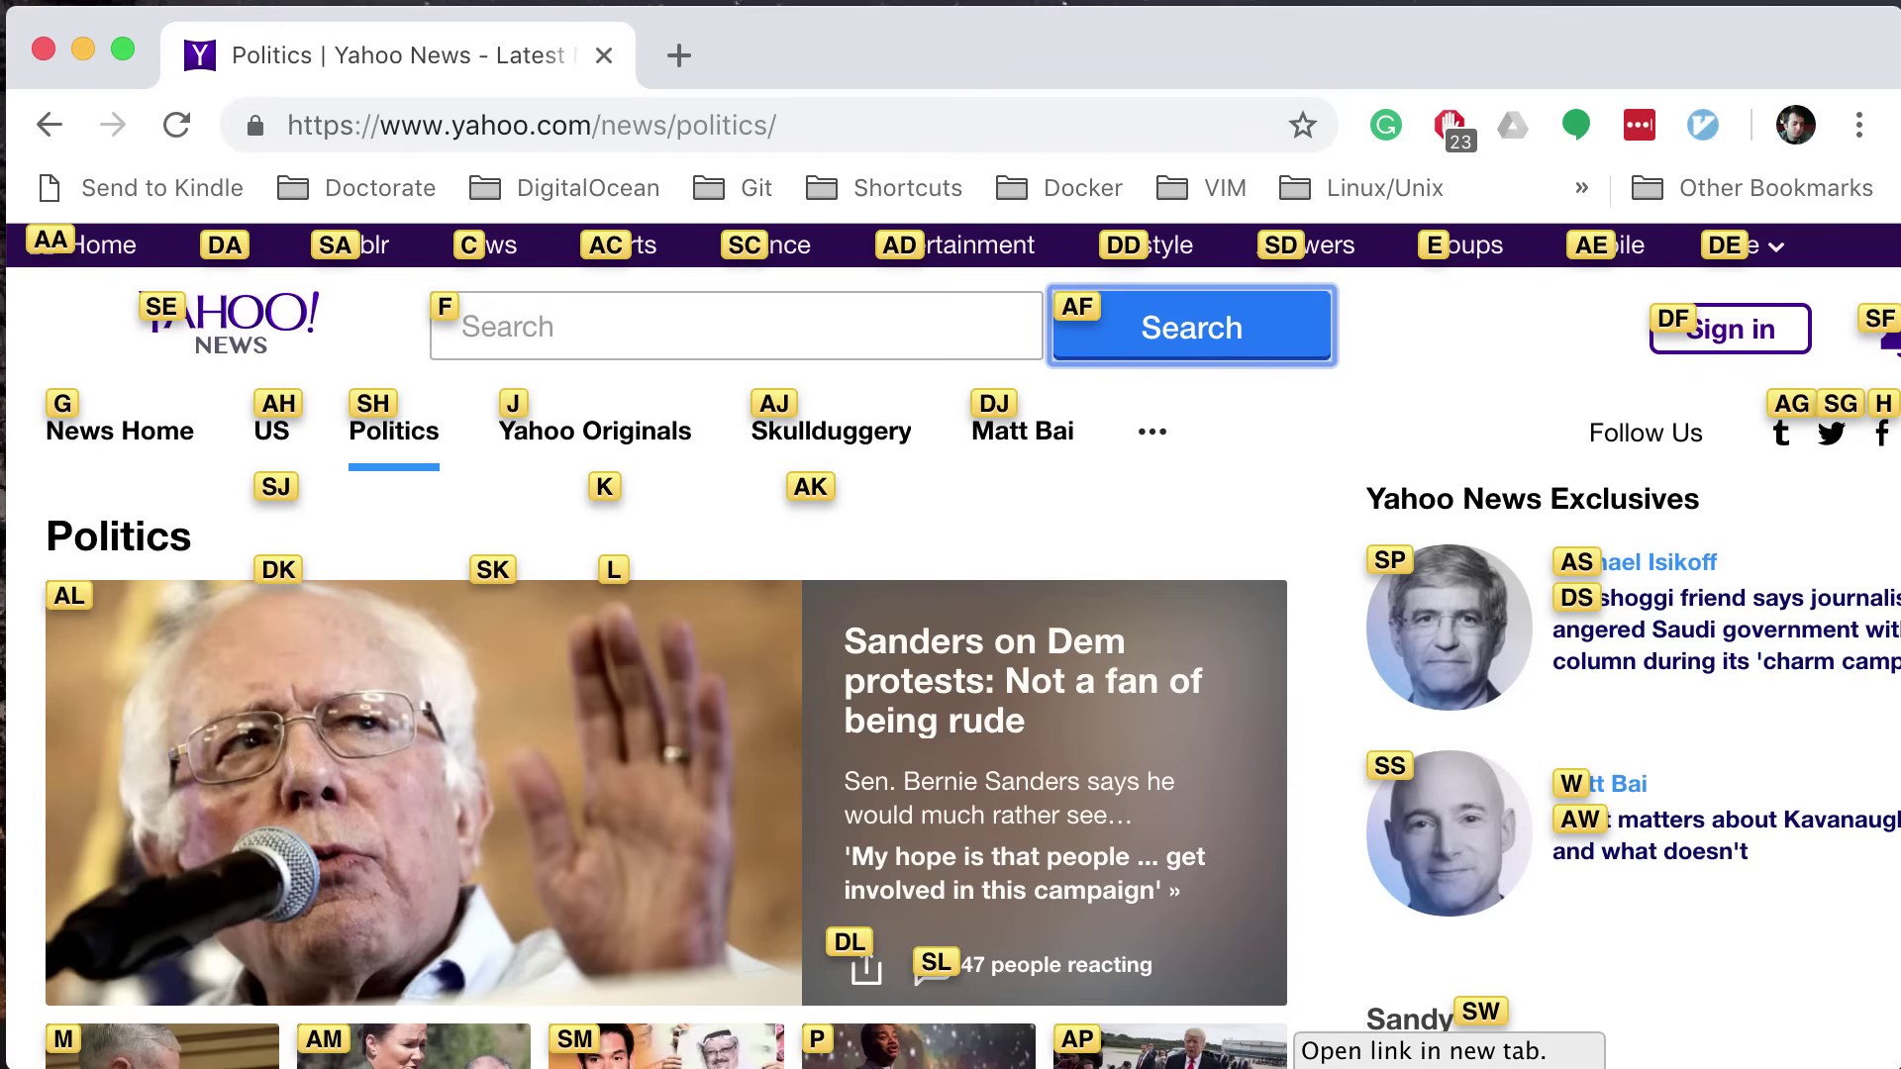
pyautogui.press('j')
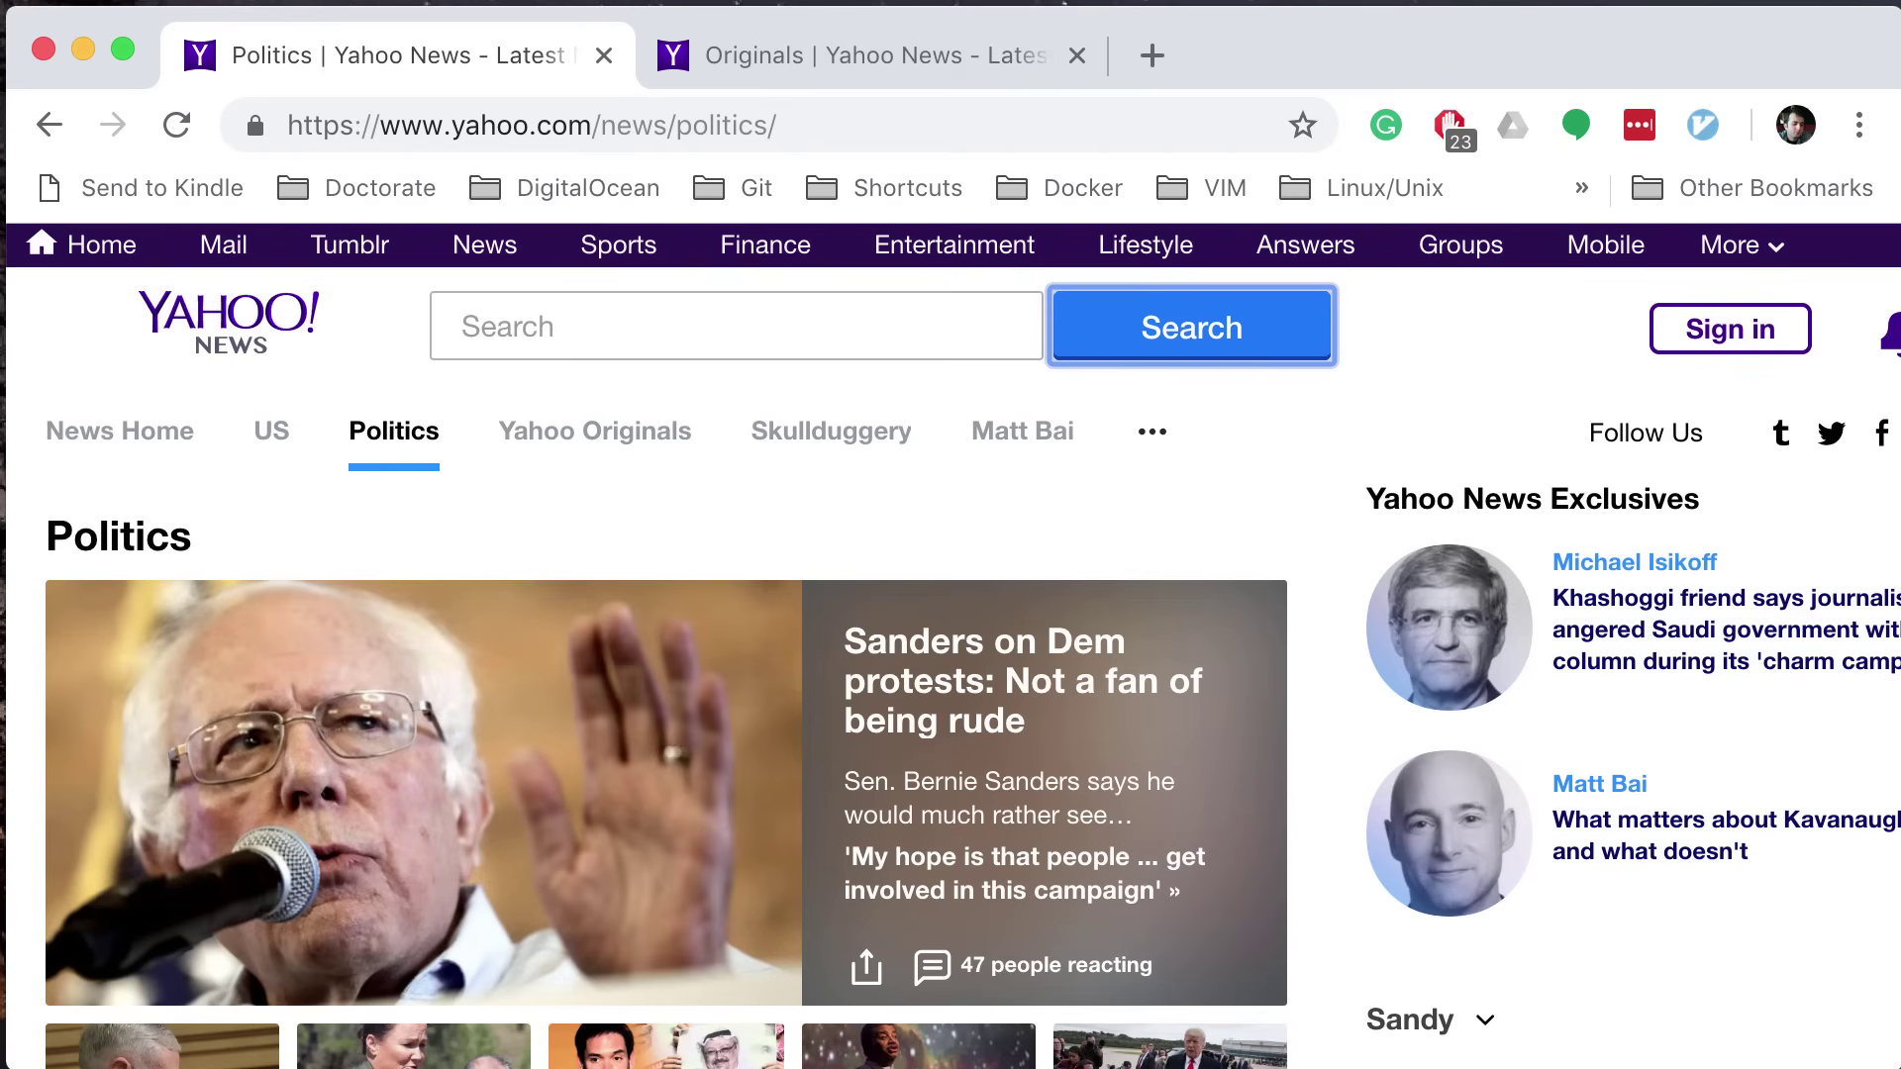
# Step: Switch to the Yahoo Originals tab, enter "g" in its search field, and return to the Politics tab
pyautogui.hotkey('ctrl', 'Tab')
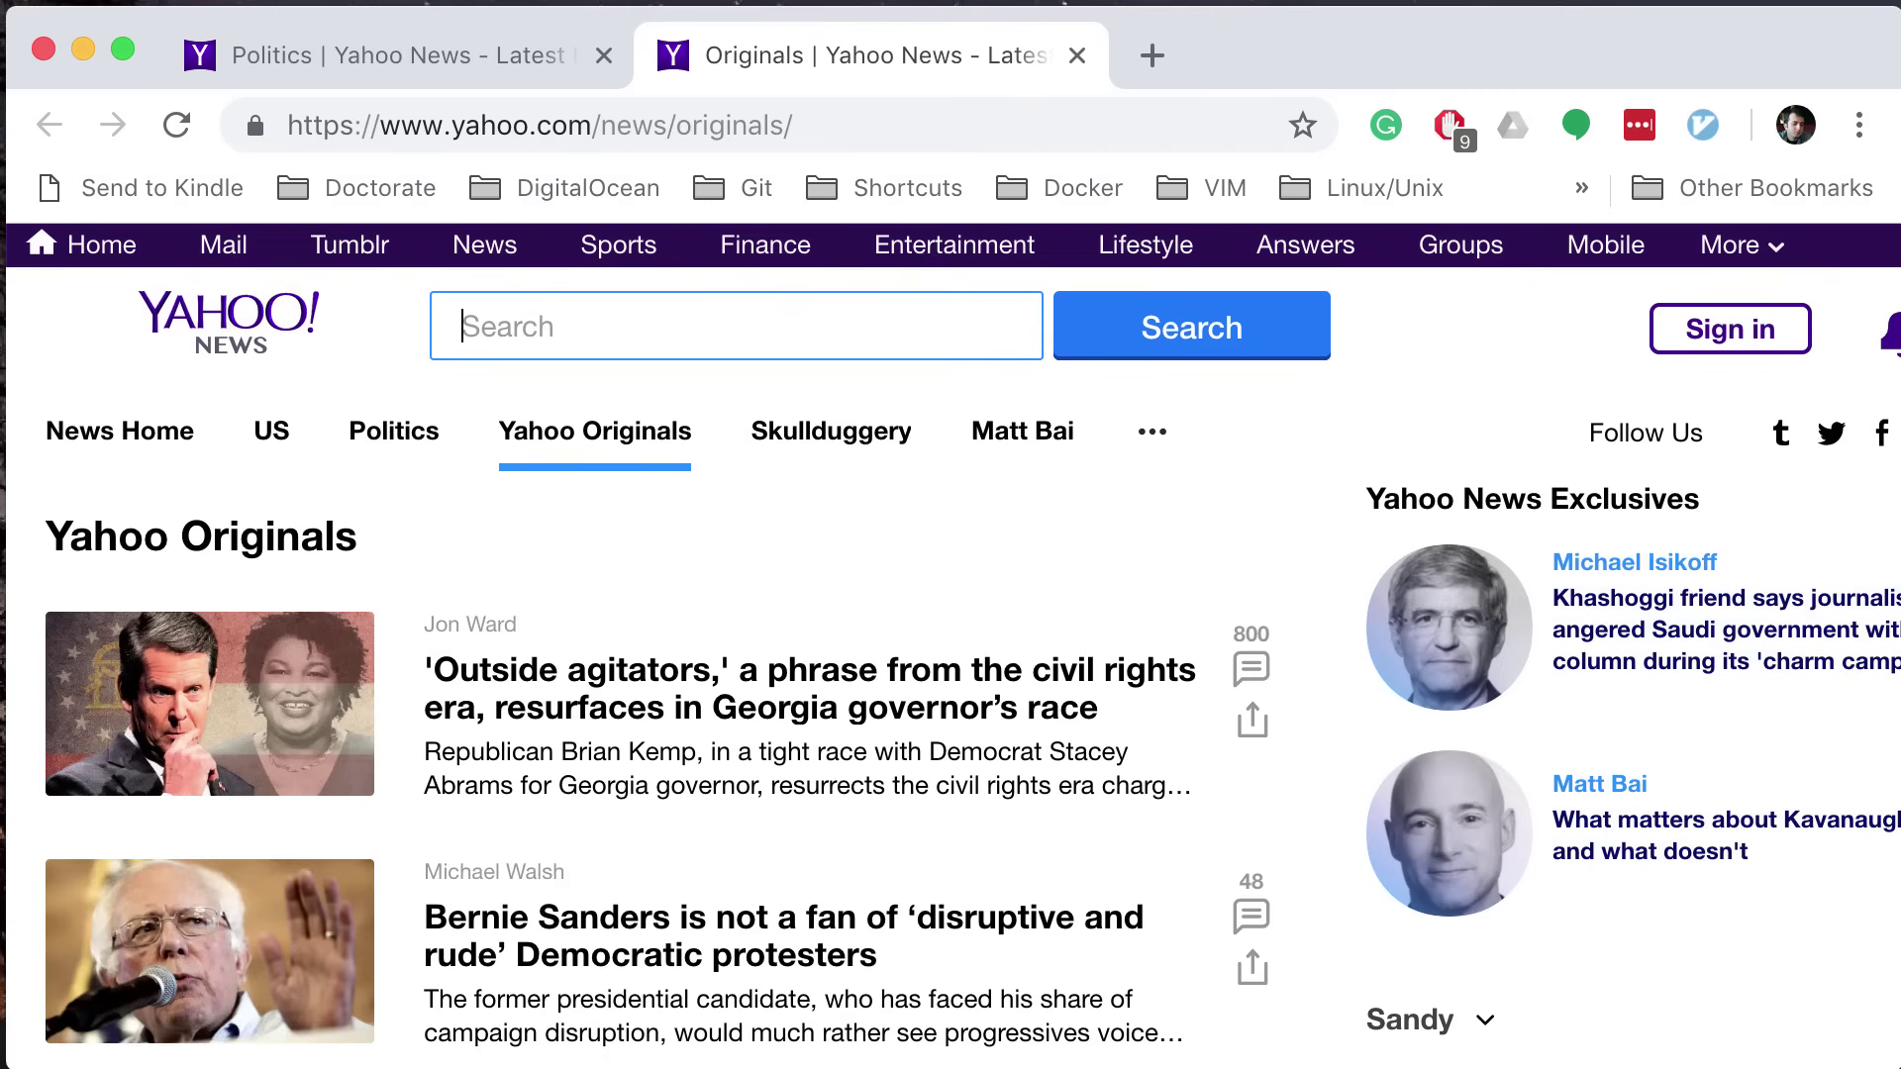
pyautogui.write('g')
pyautogui.press('Tab')
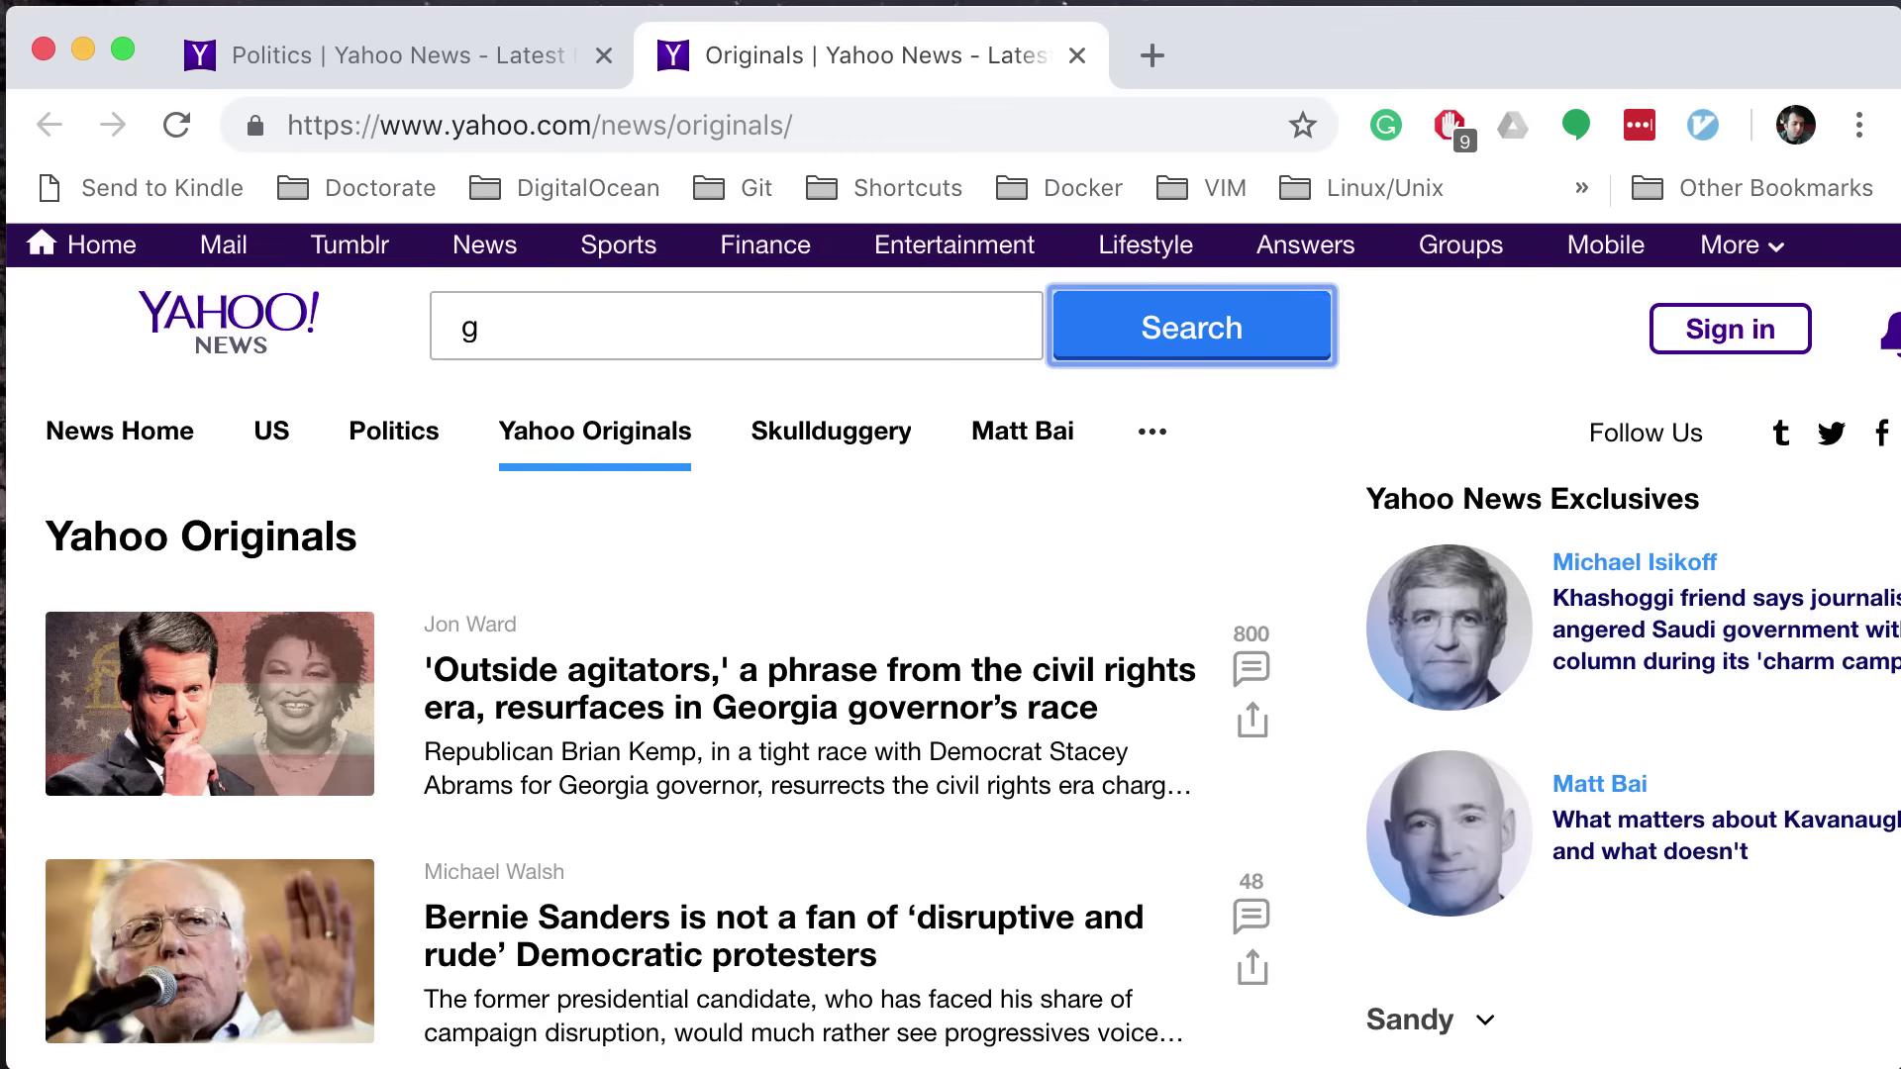
pyautogui.hotkey('ctrl', 'shift', 'Tab')
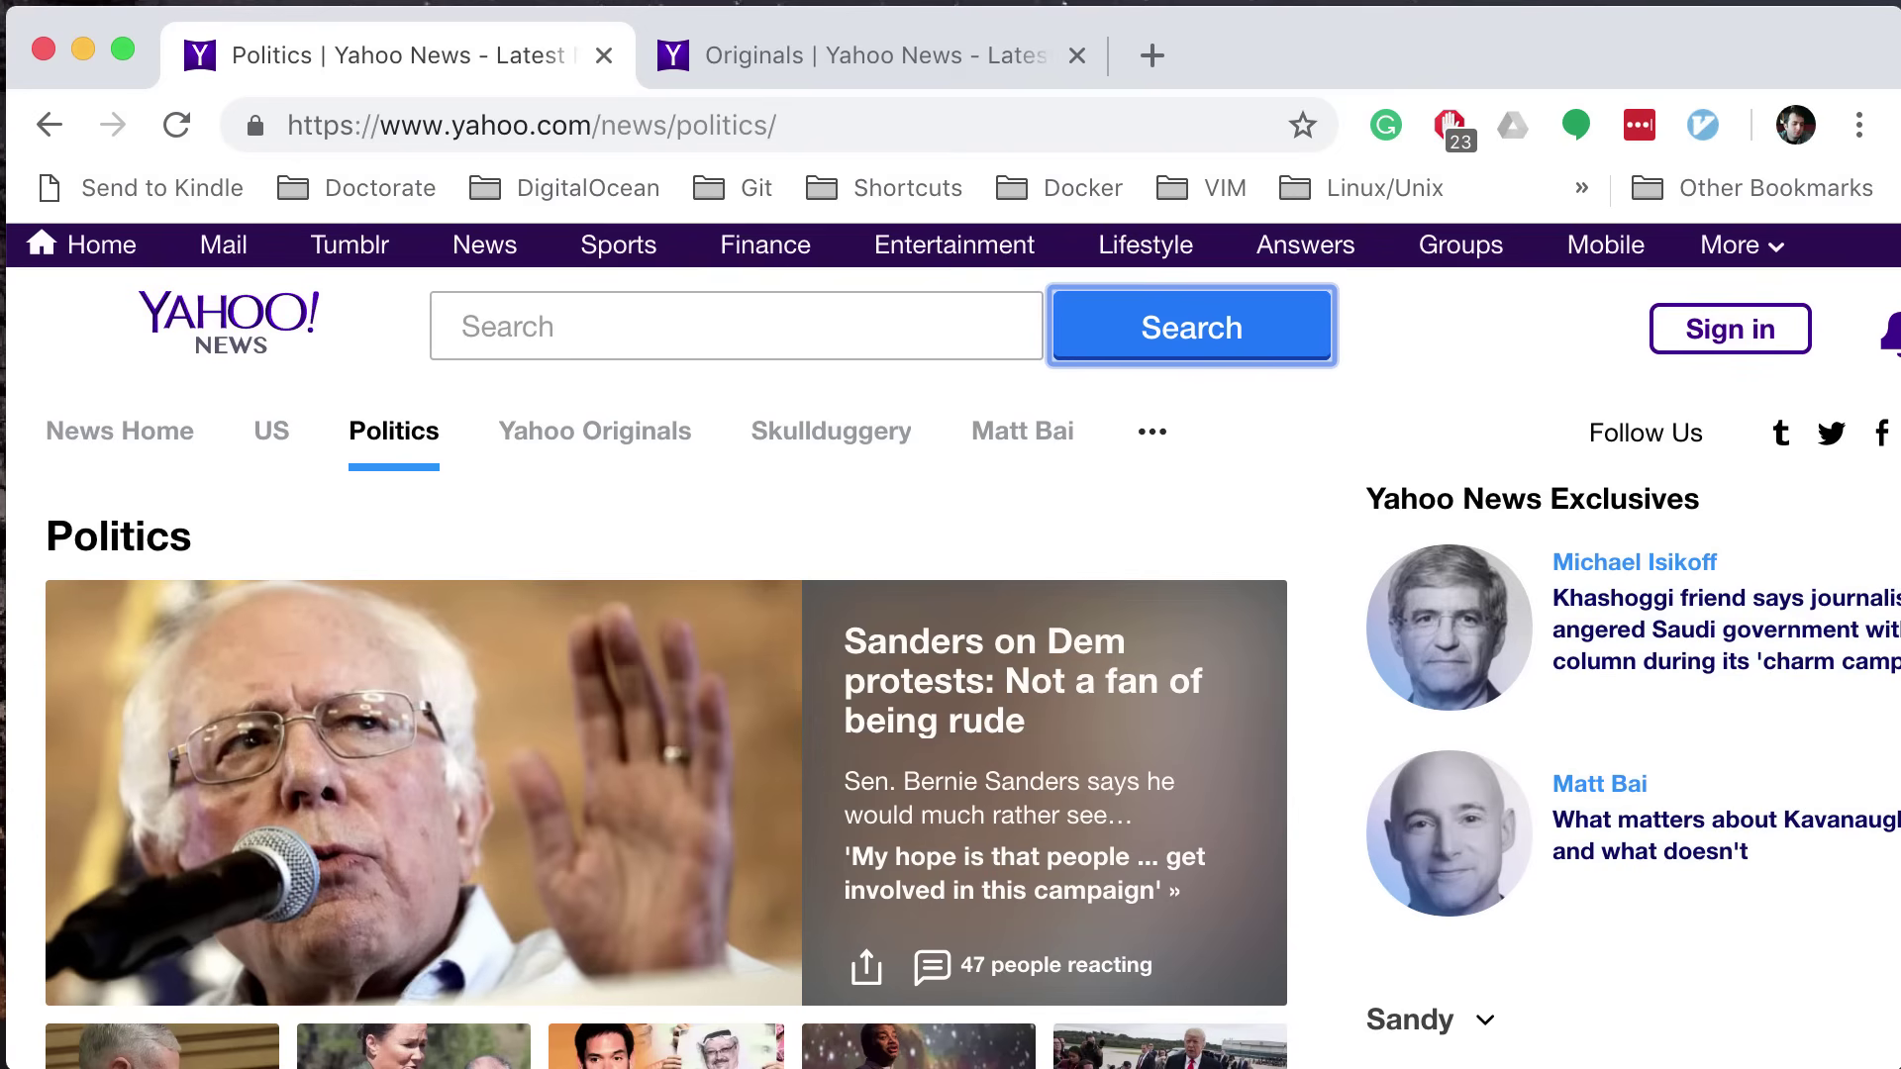
# Step: Search Yahoo from the Politics page for "asdksadsak", focusing the field and submitting the query with Vimium link hints
pyautogui.press('f')
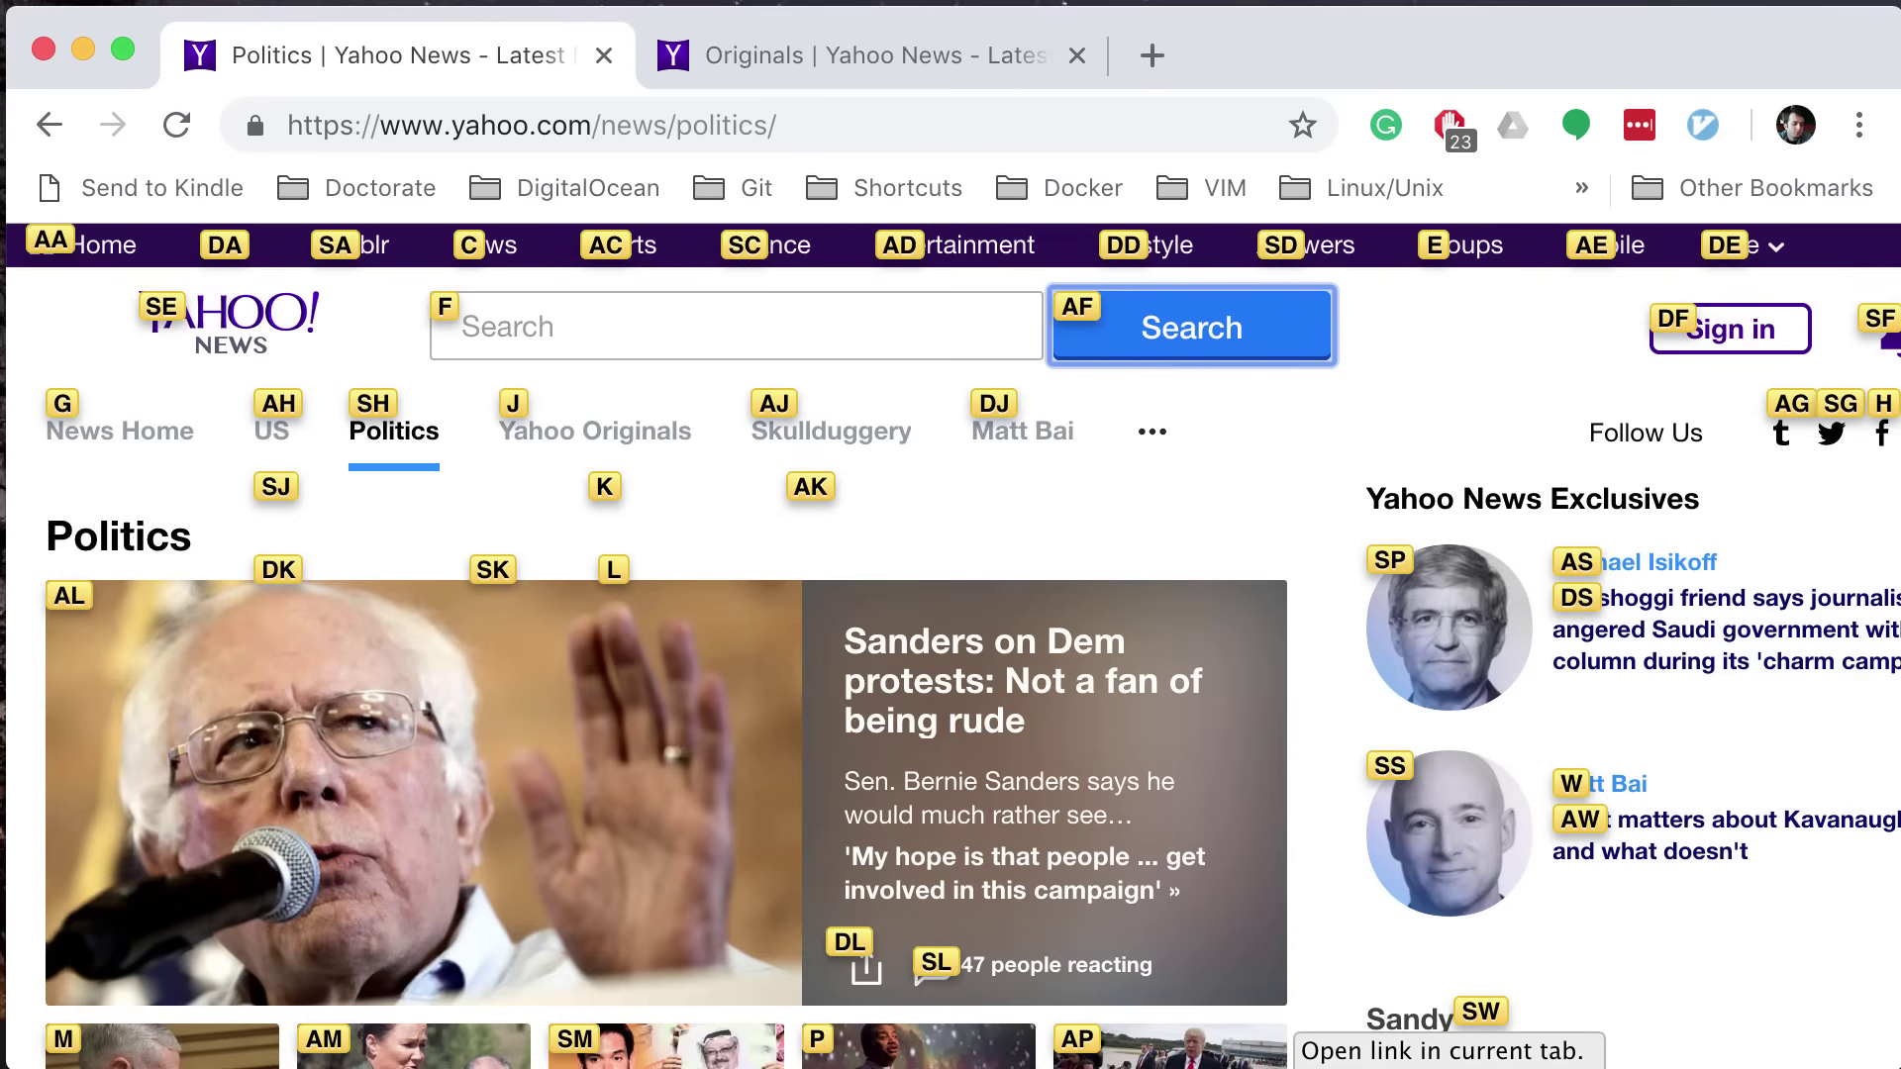
pyautogui.press('f')
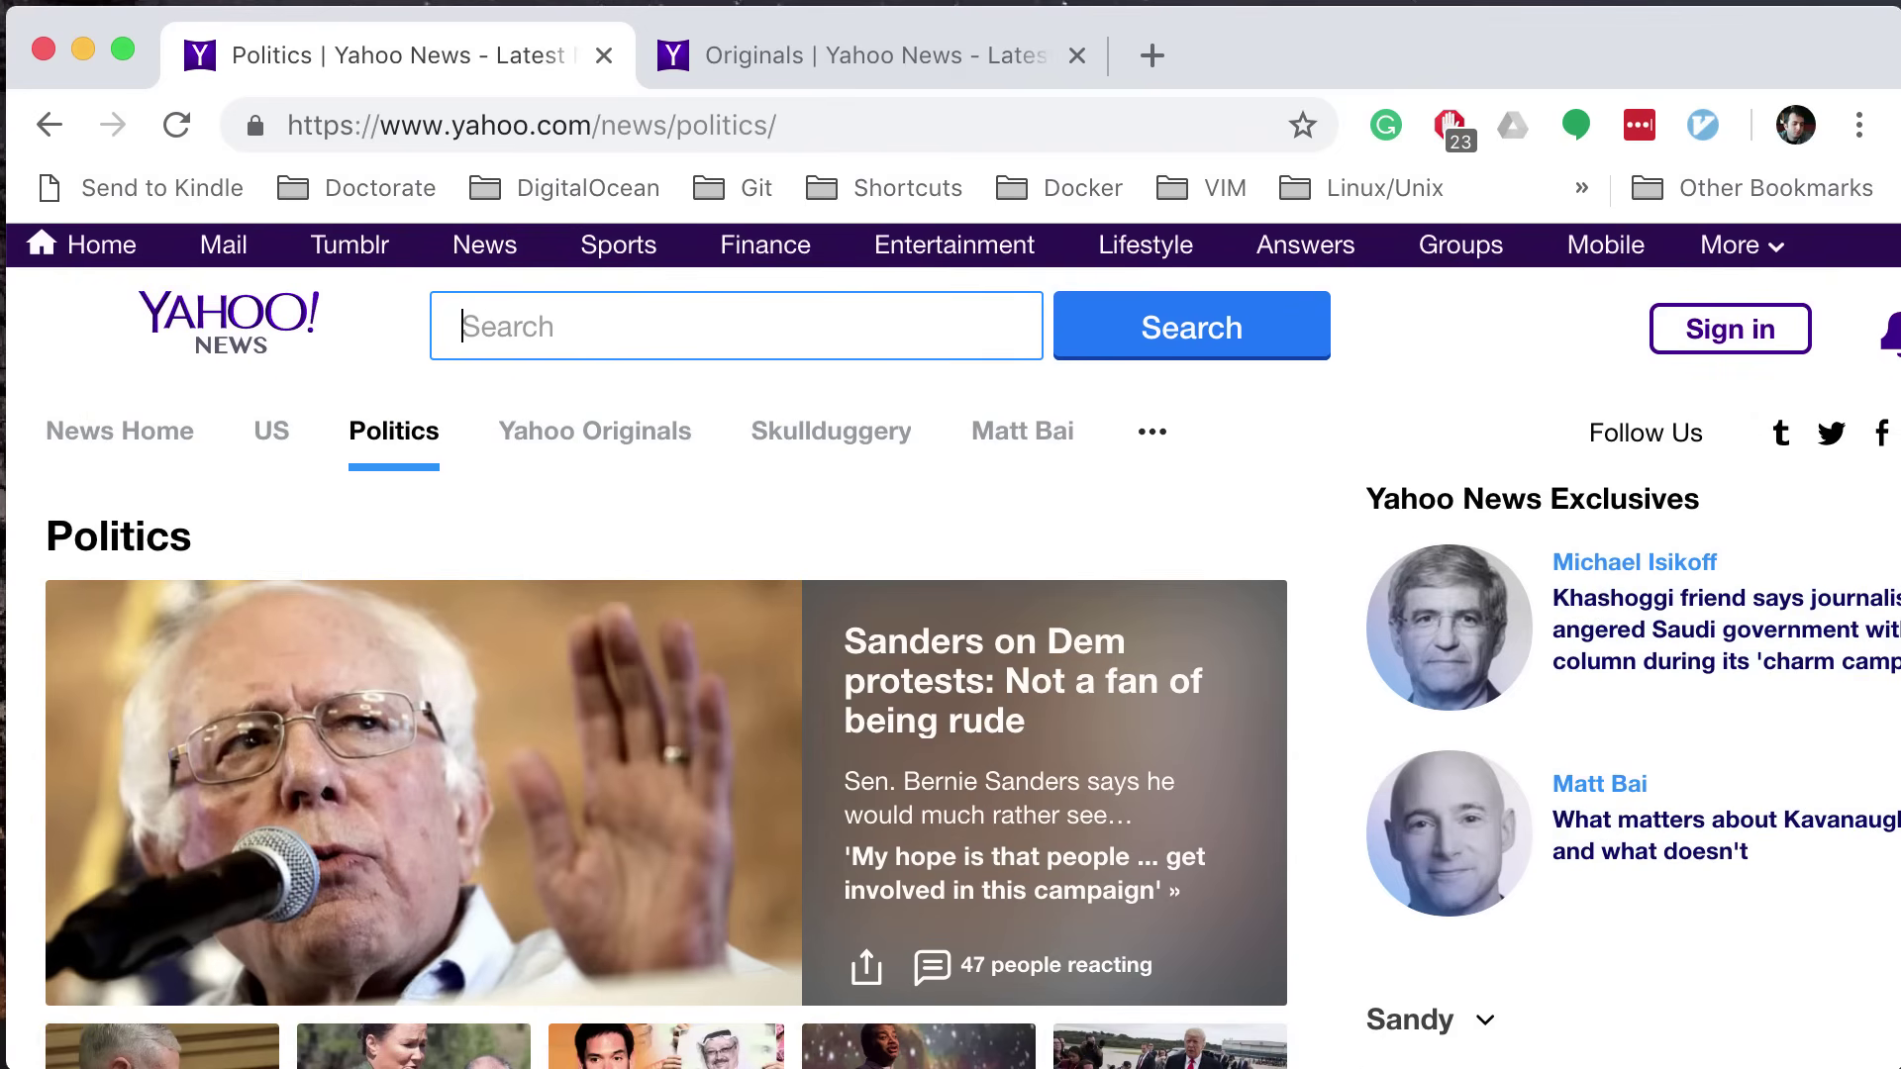
pyautogui.write('asdksadsak')
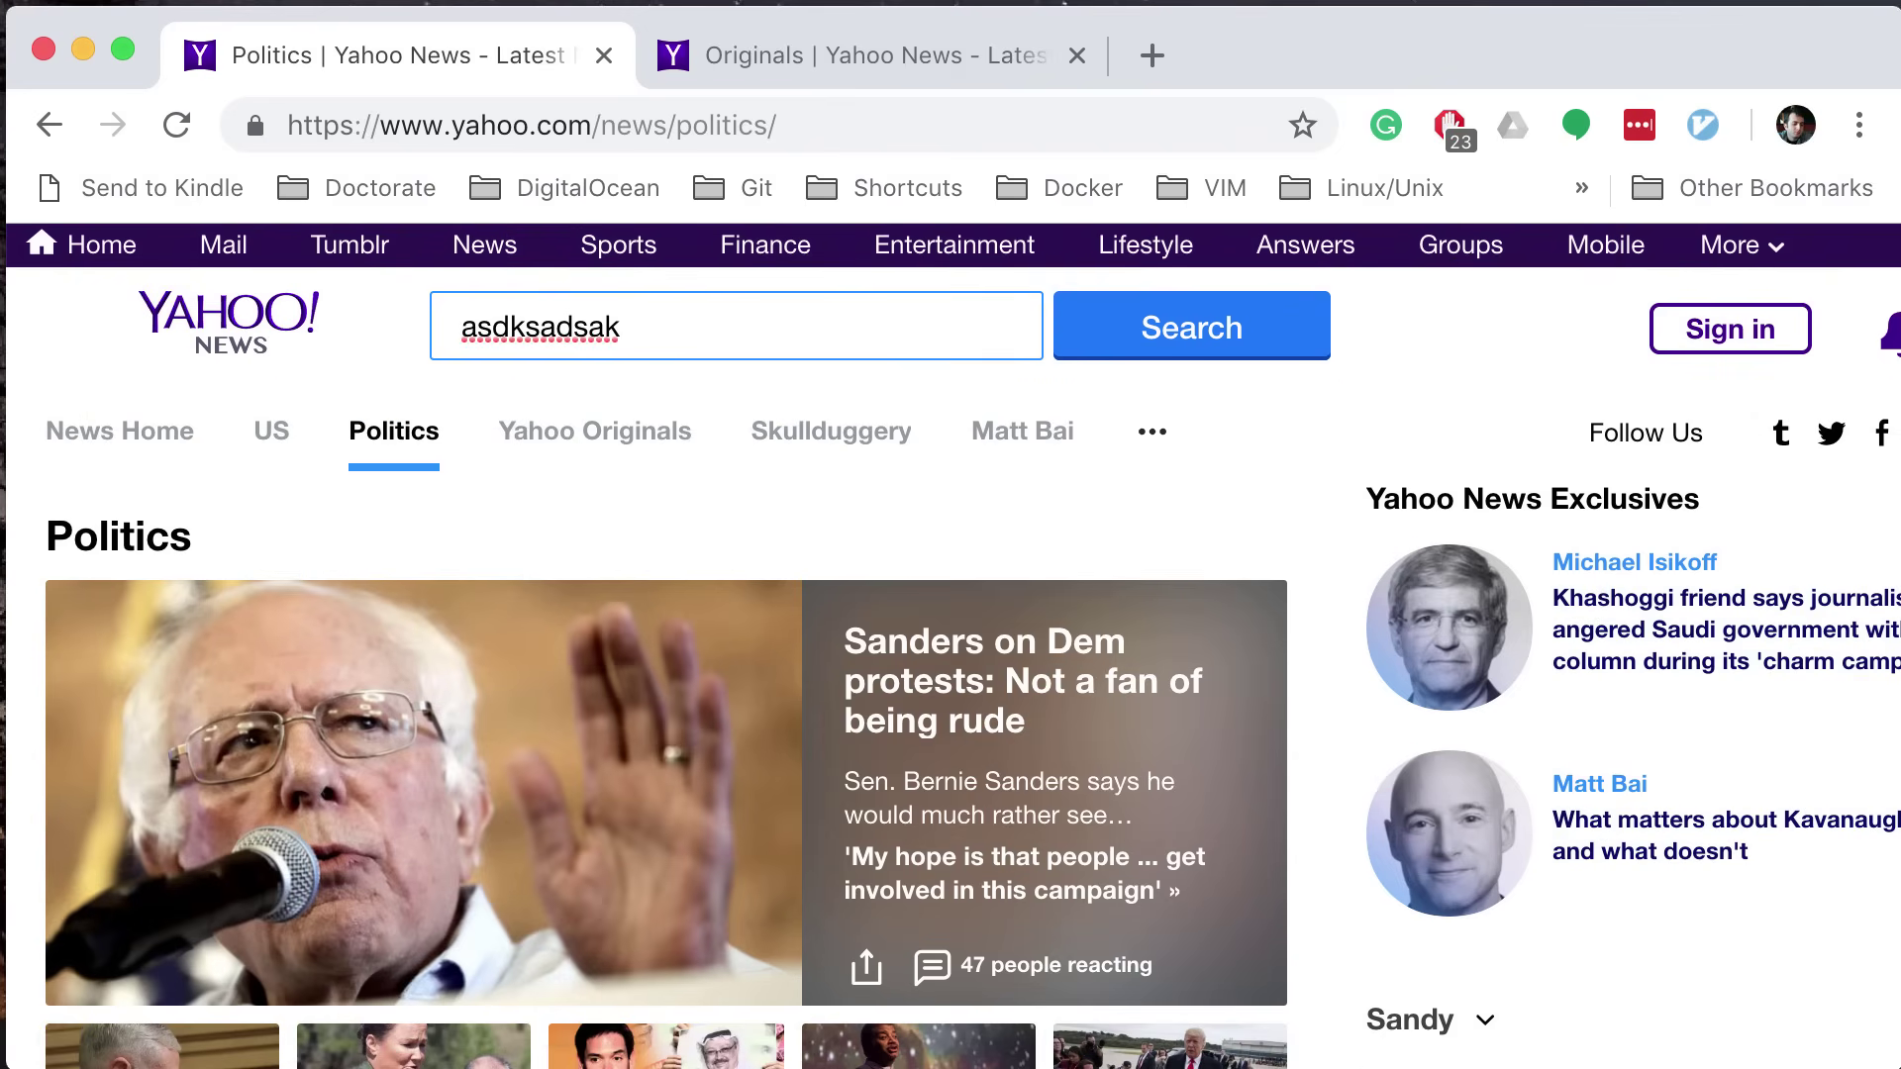
pyautogui.press('Tab')
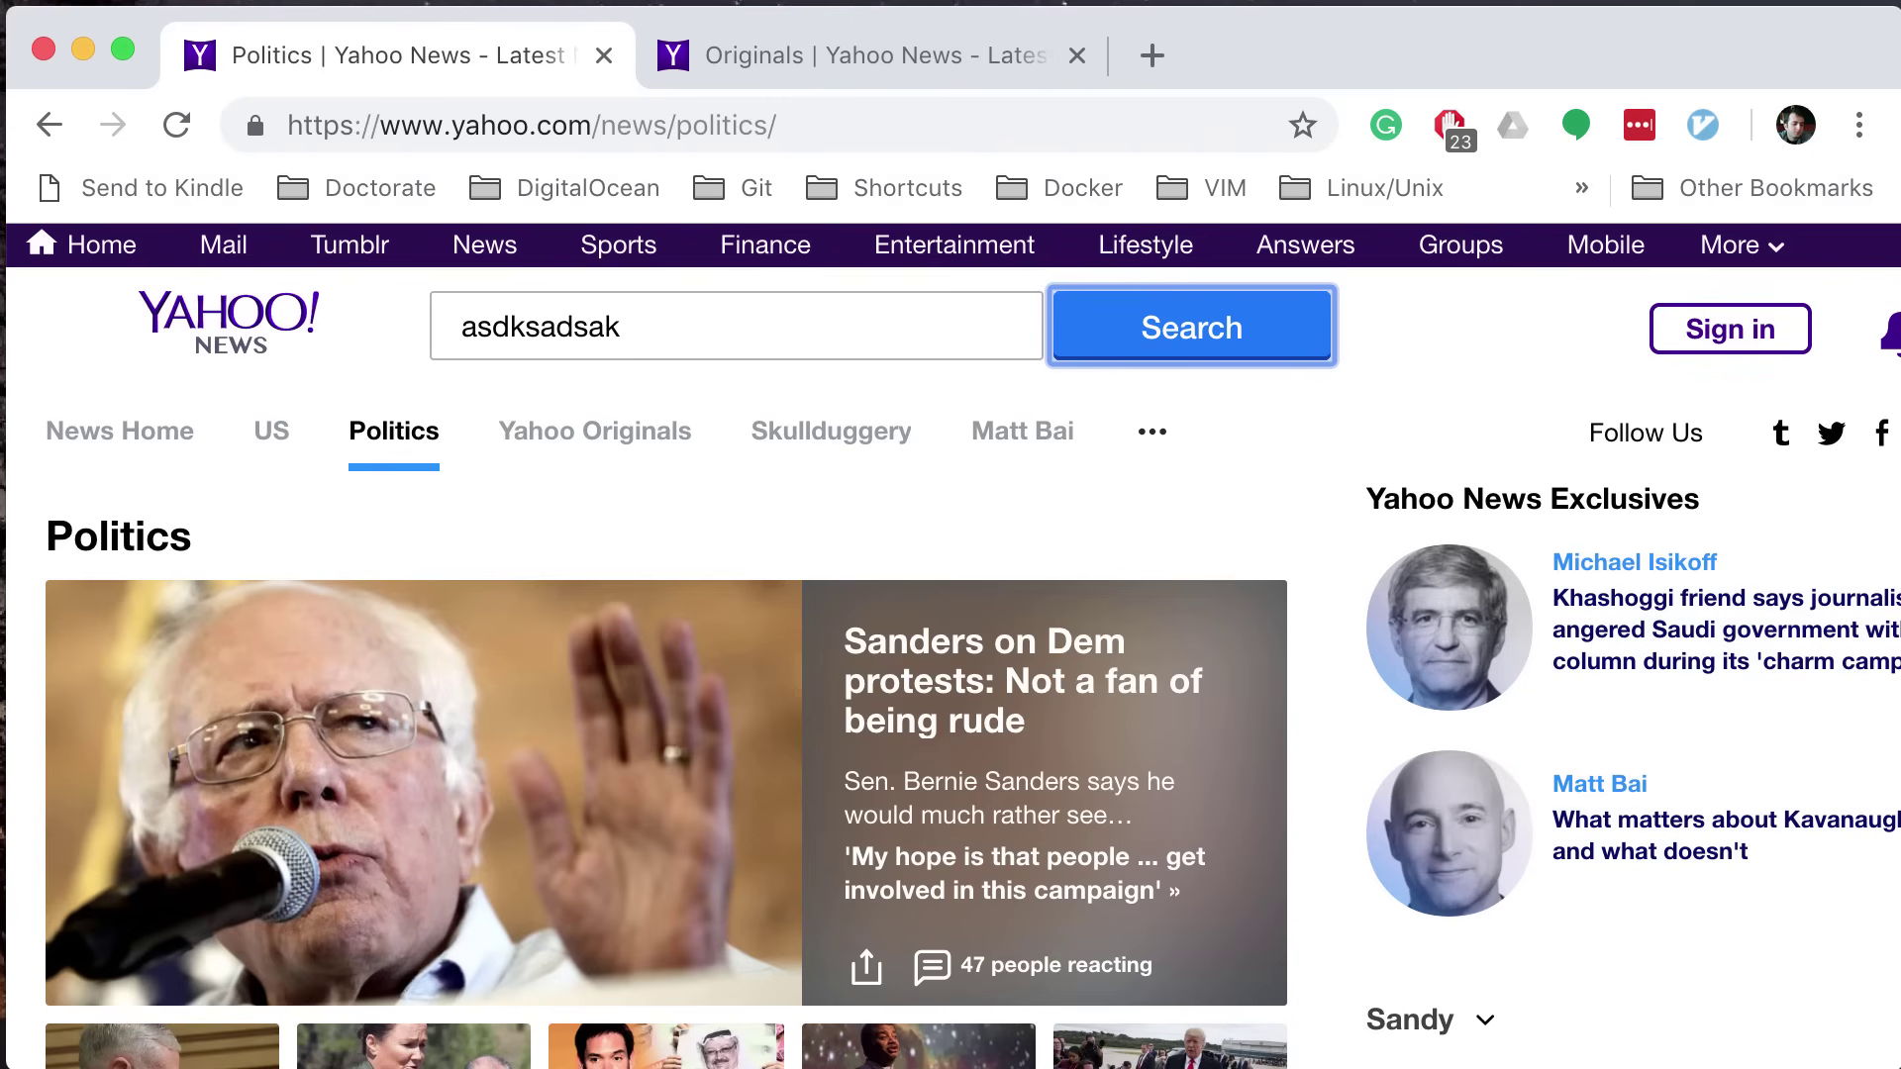
pyautogui.press('f')
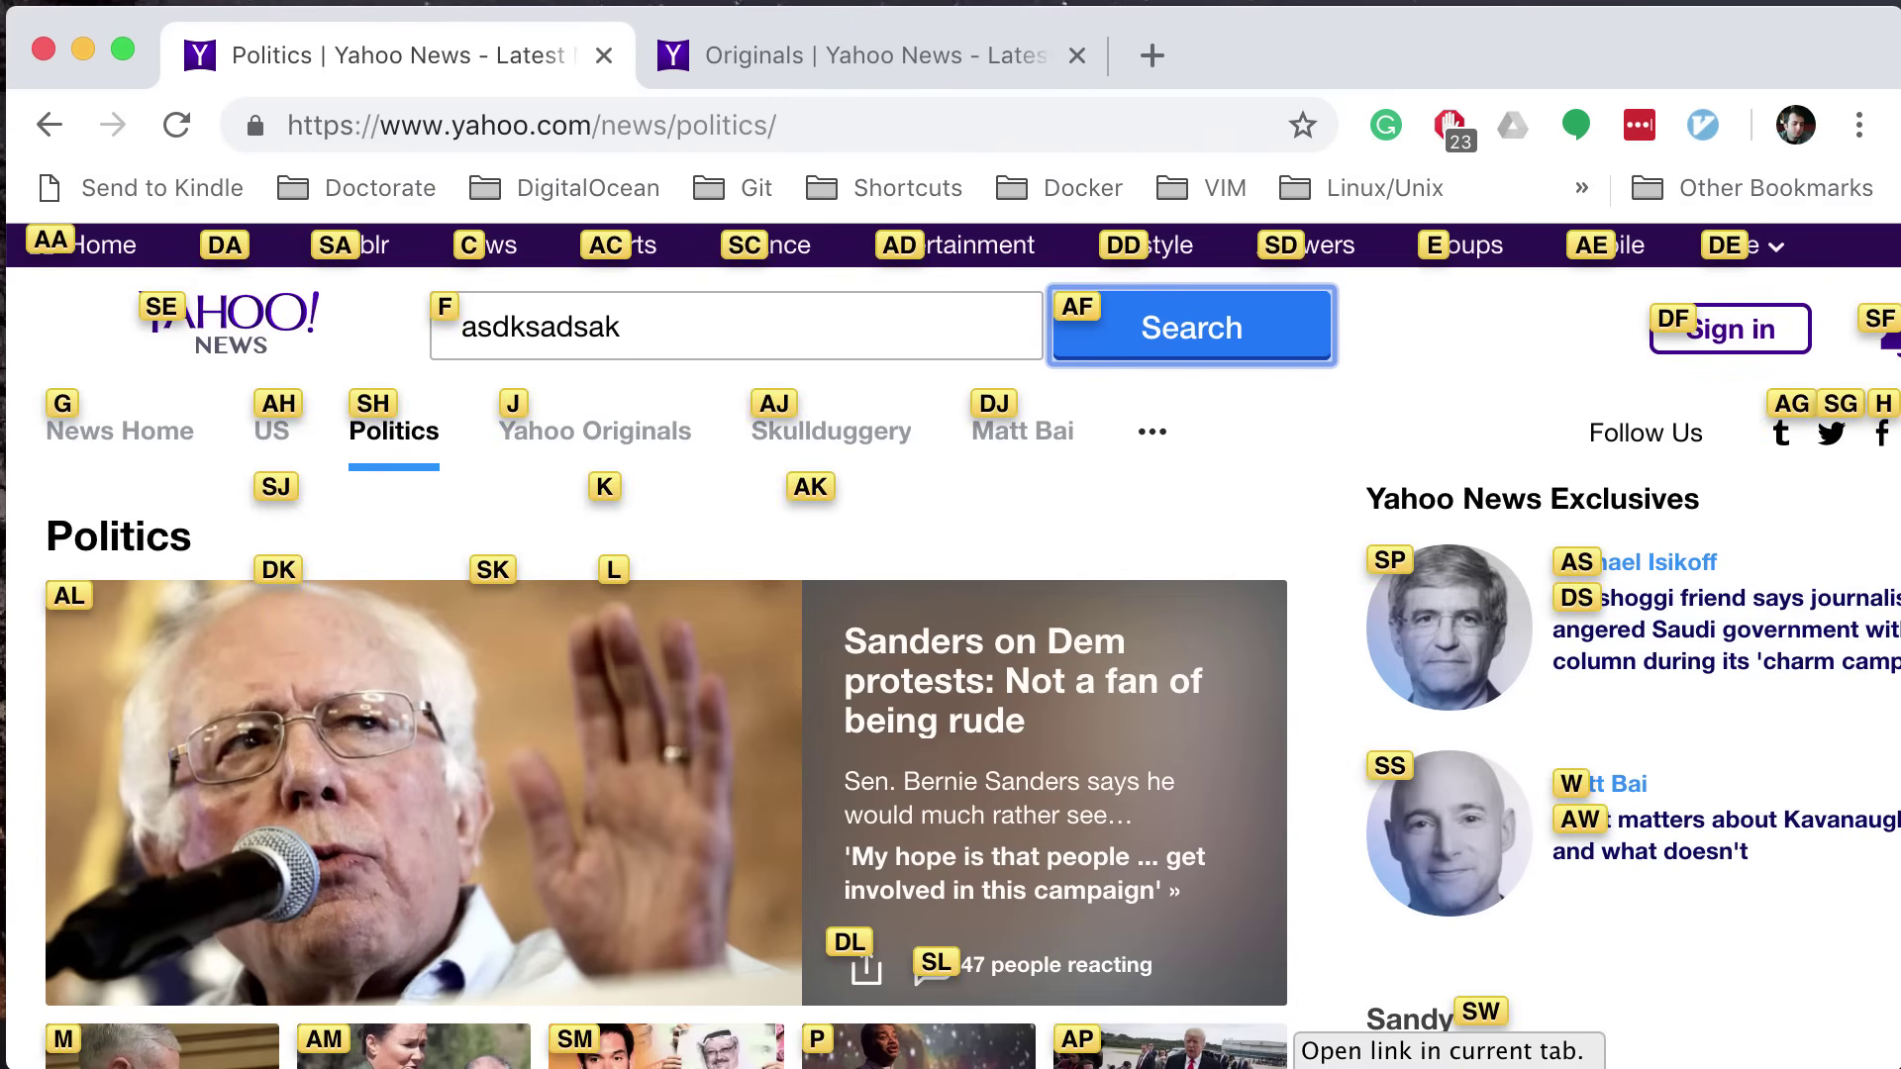
pyautogui.press('a')
pyautogui.press('f')
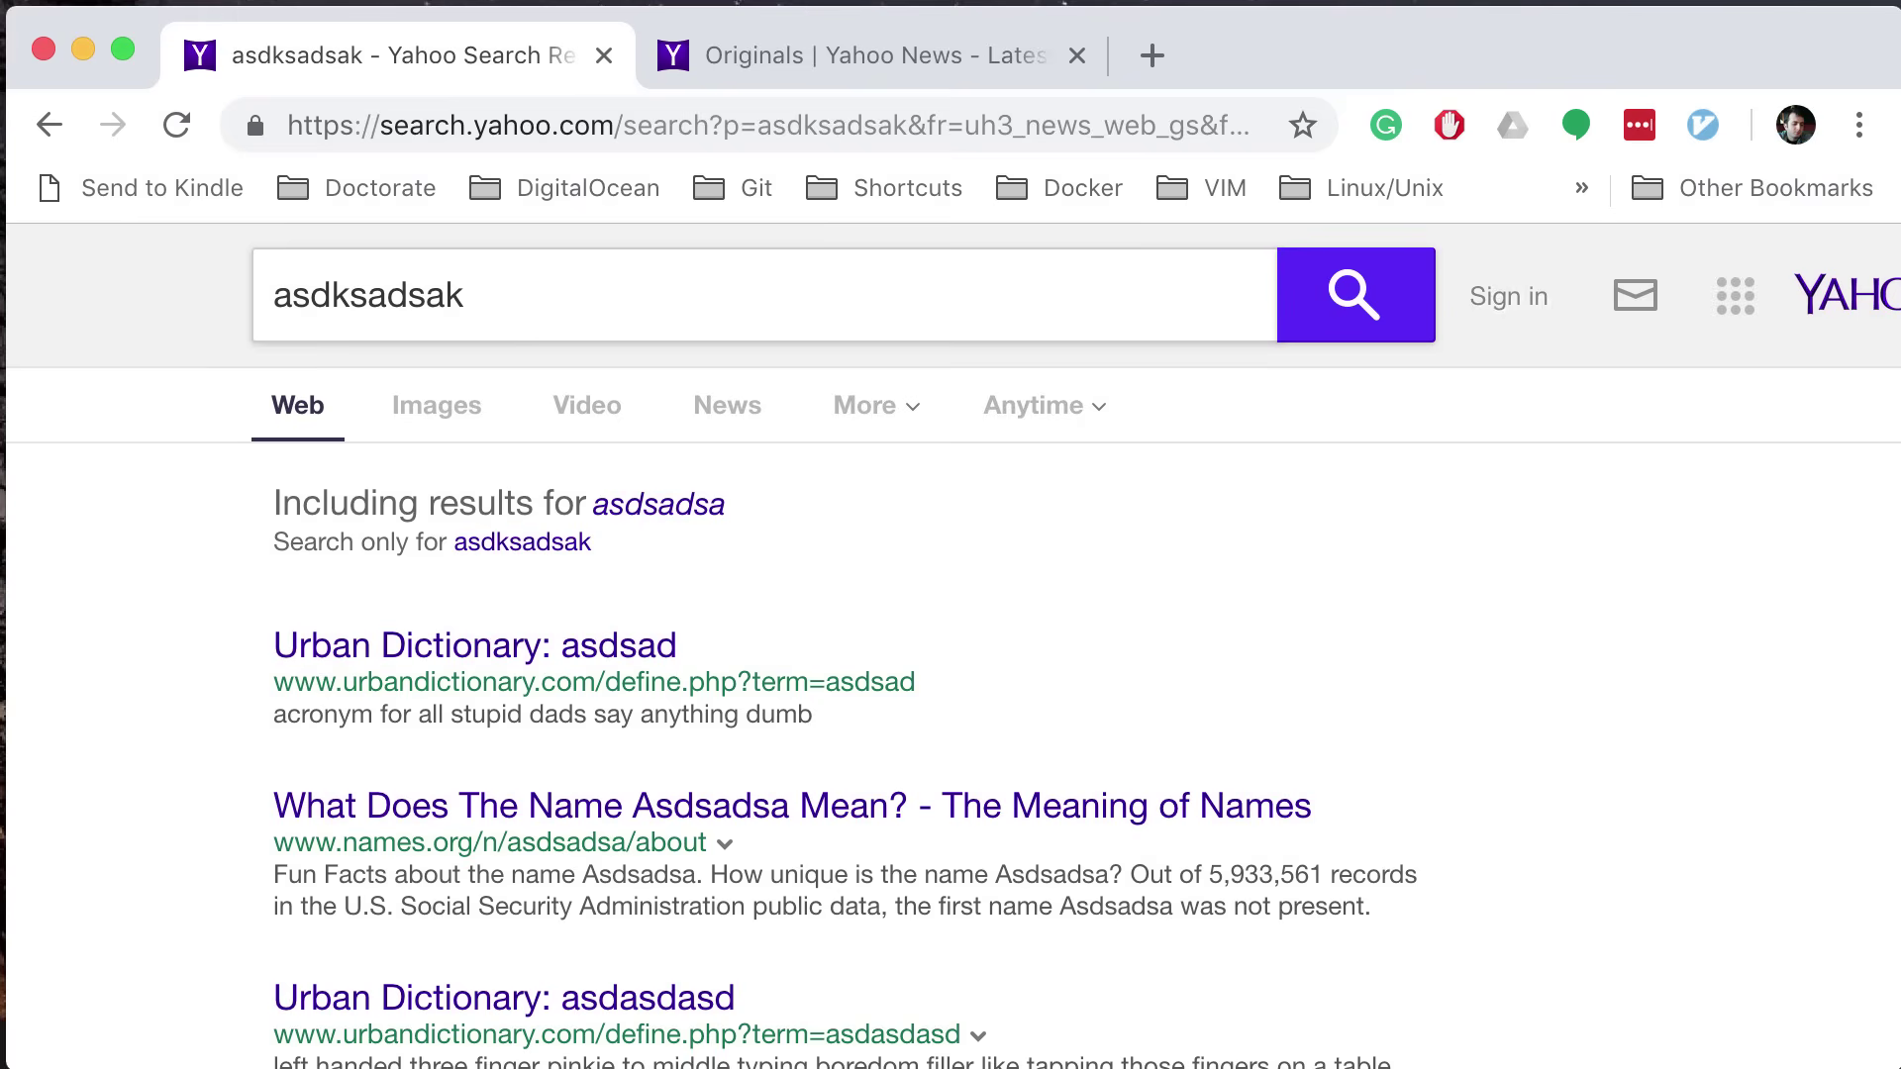
# Step: Filter the open tabs by "as" in Vimium's tab search and go to the asdksadsak search results tab
pyautogui.press('super+shift+a')
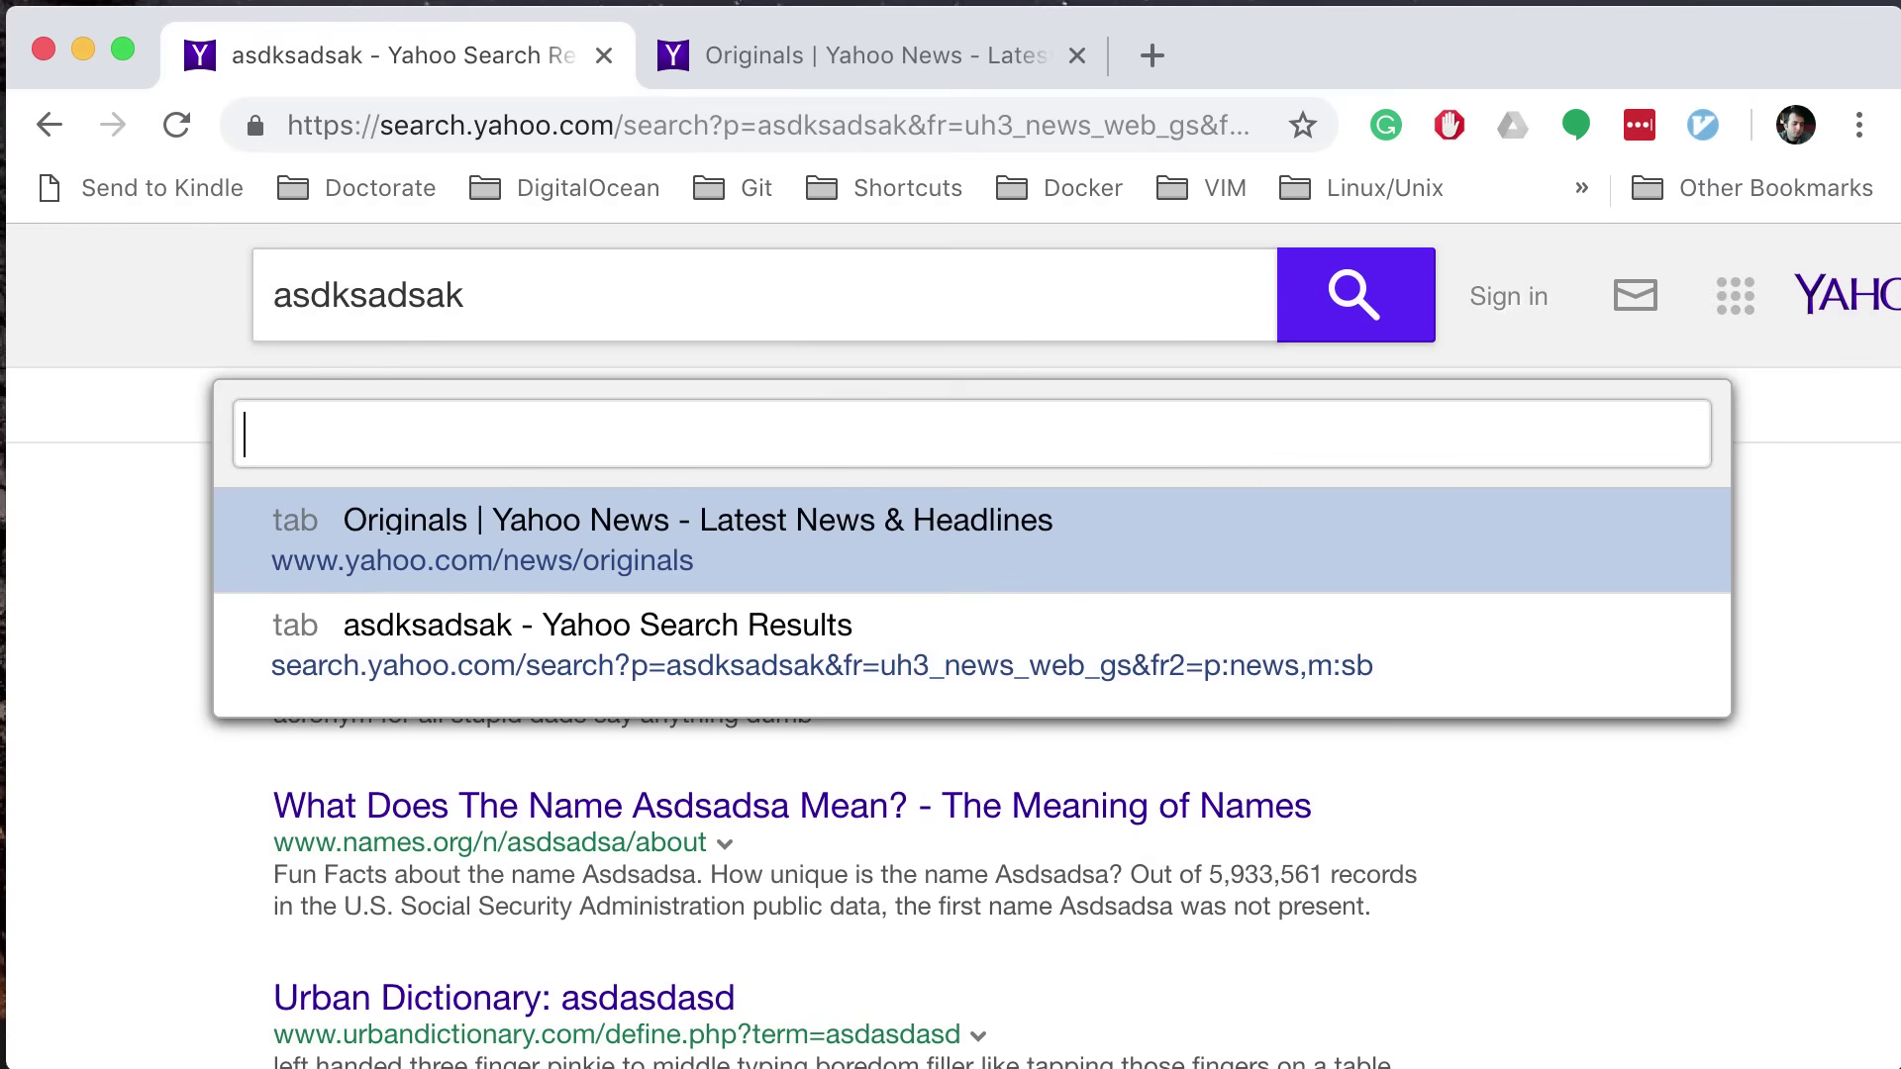
pyautogui.write('as')
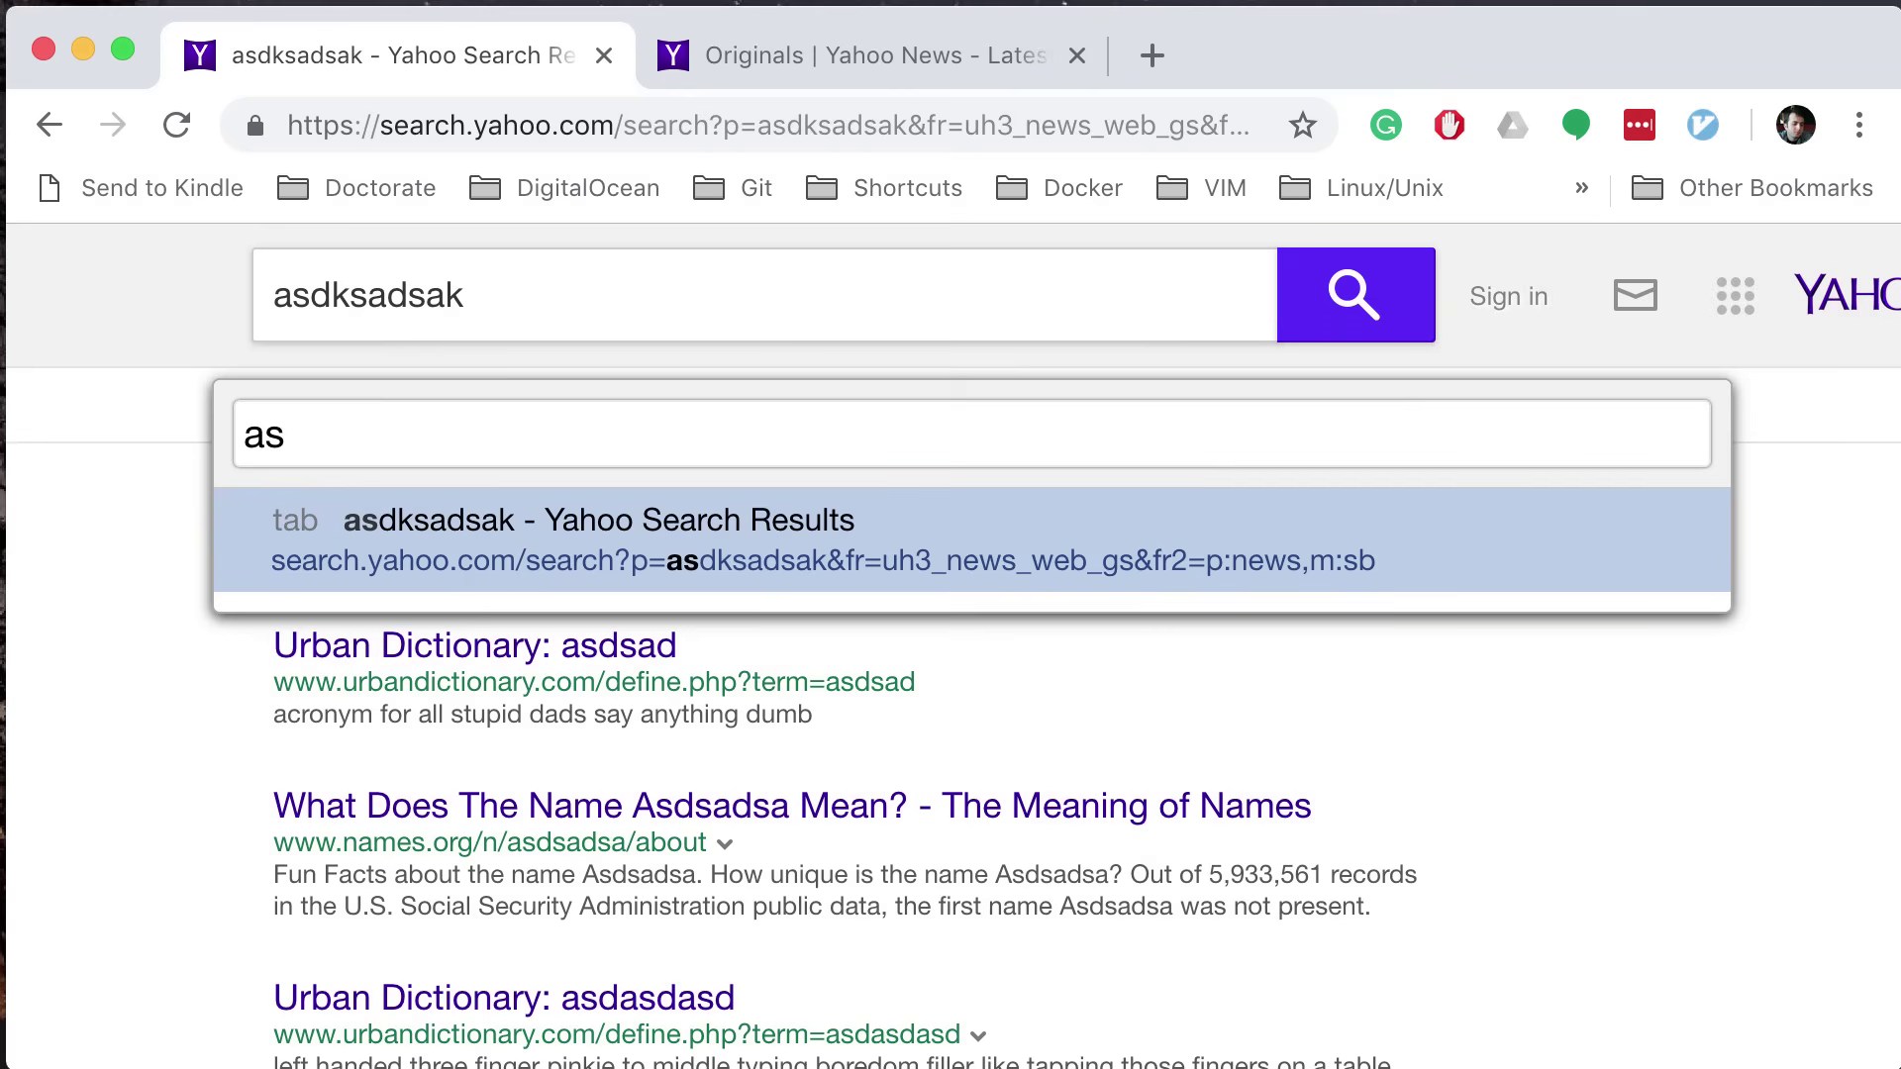
pyautogui.press('Return')
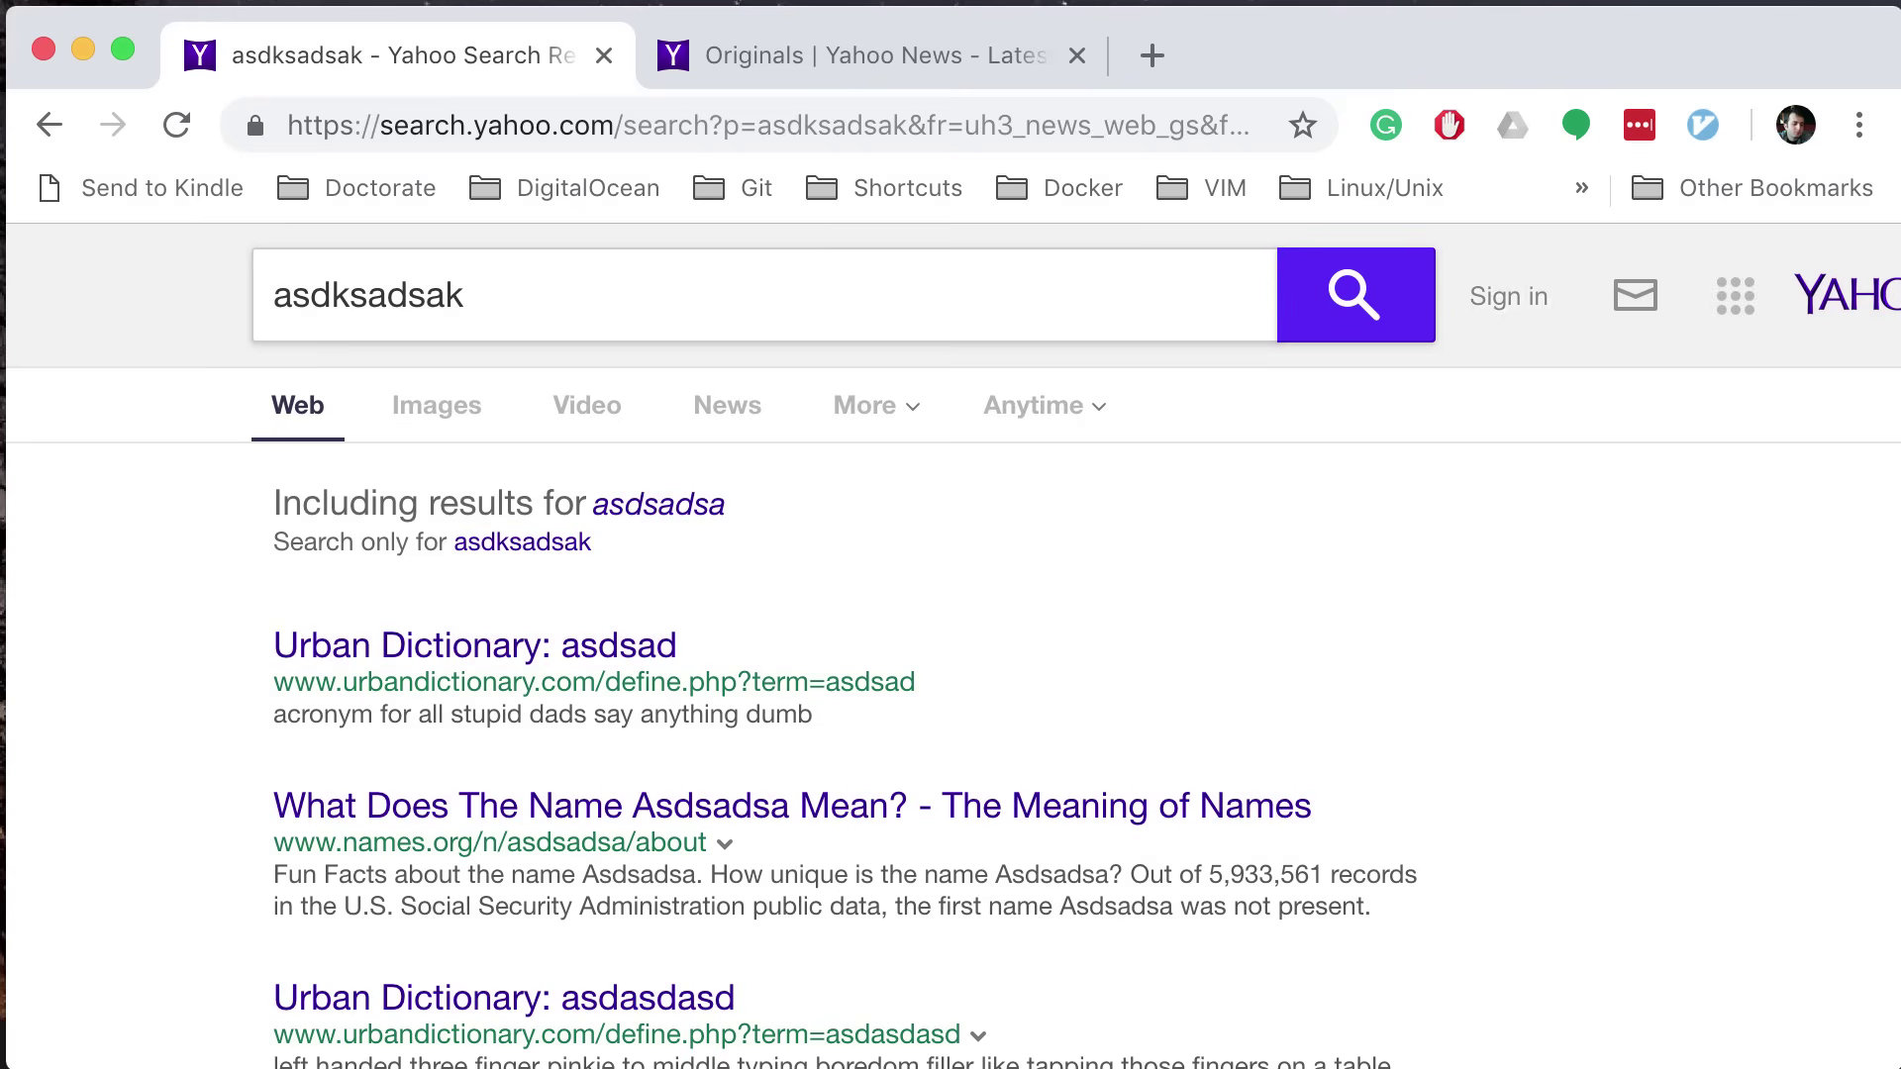
# Step: Search the open tabs with Vimium for "origina" and switch to the Yahoo Originals tab
pyautogui.hotkey('shift', 't')
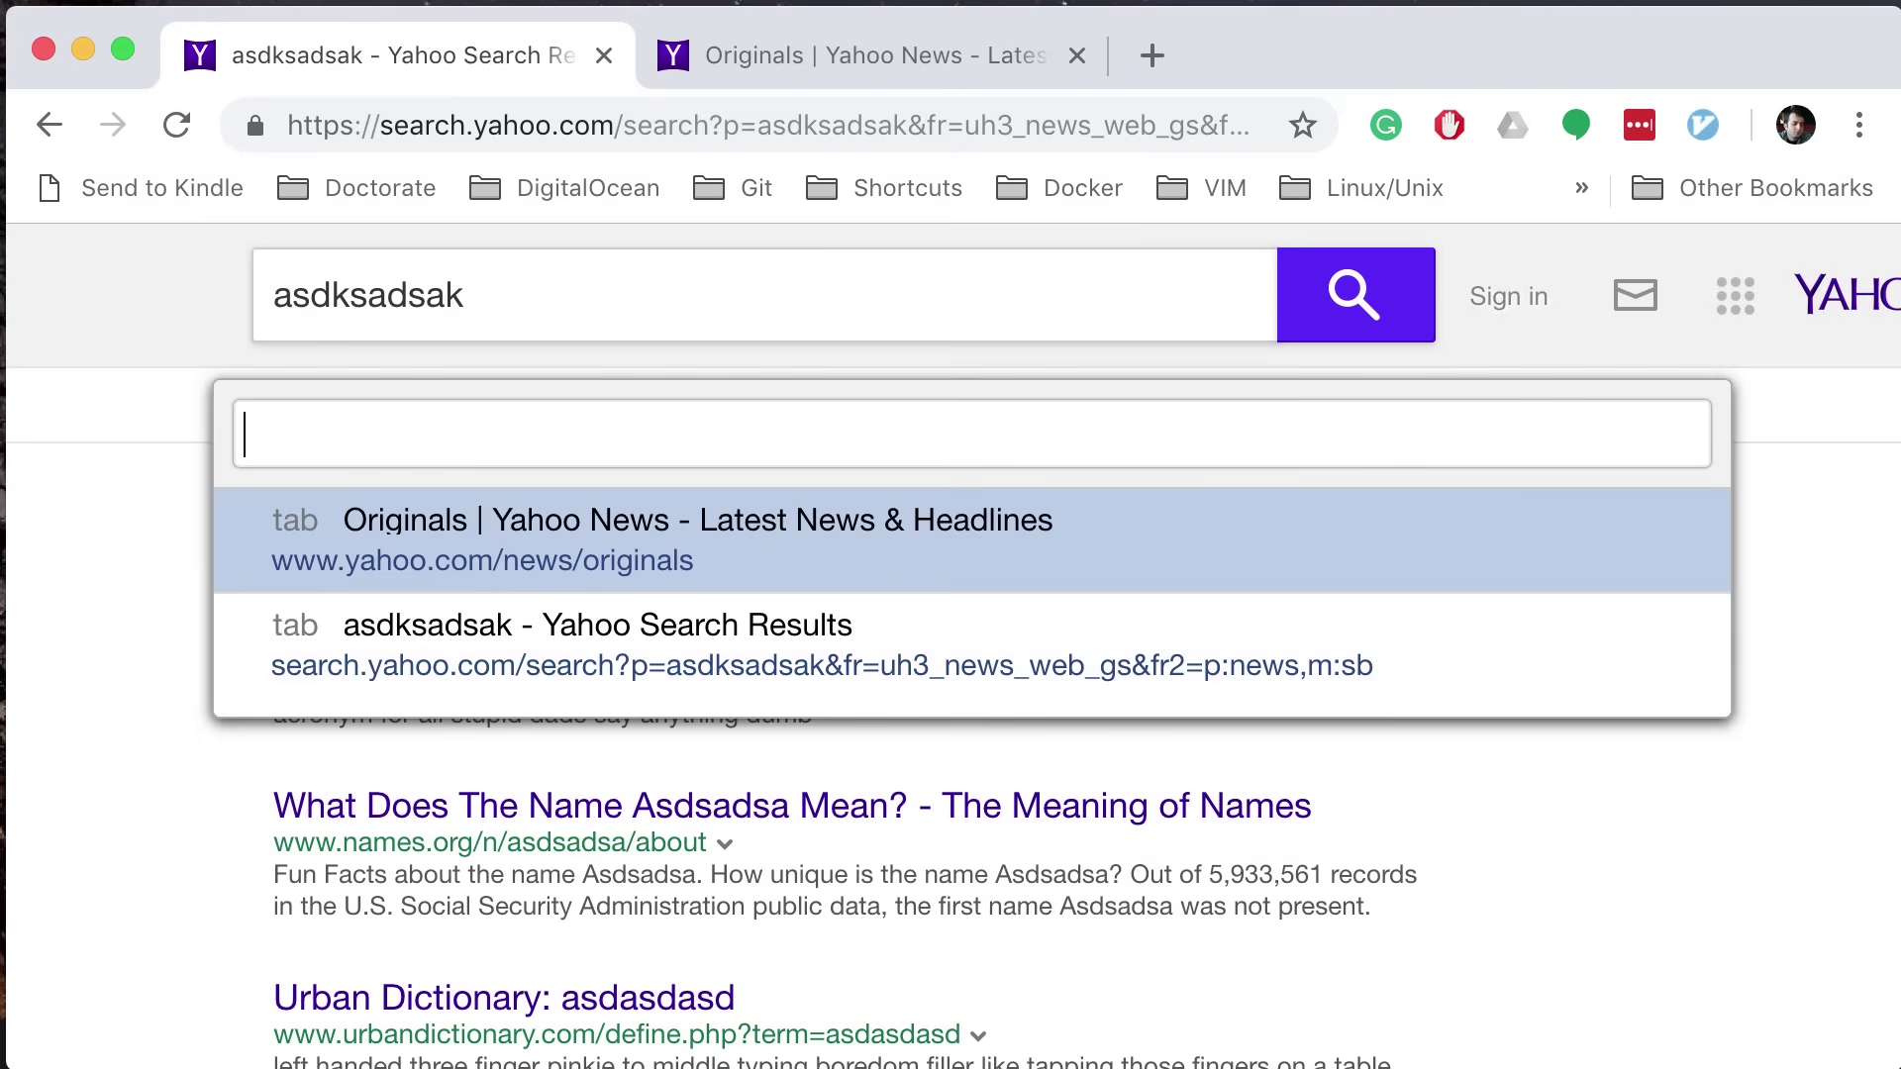
pyautogui.press('Down')
pyautogui.press('Up')
pyautogui.press('Down')
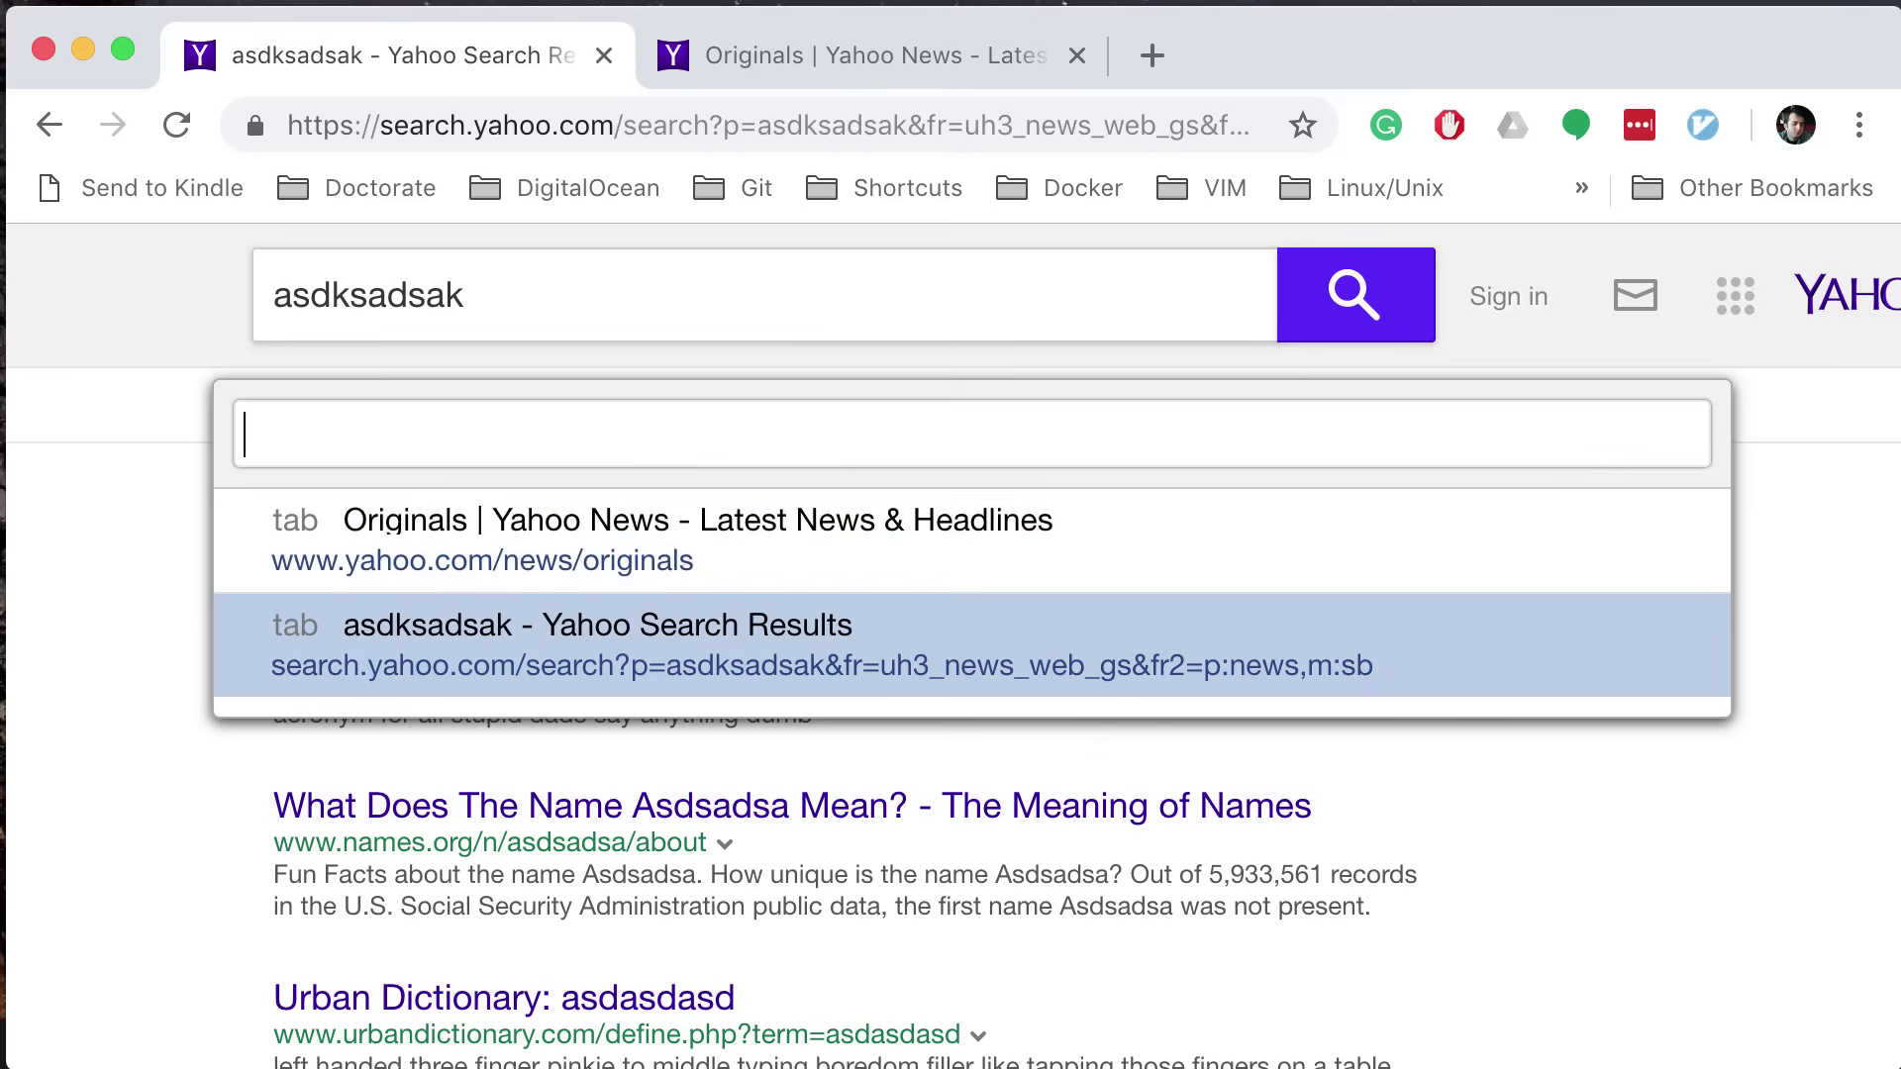
pyautogui.press('Up')
pyautogui.press('Down')
pyautogui.write('origina')
pyautogui.press('Return')
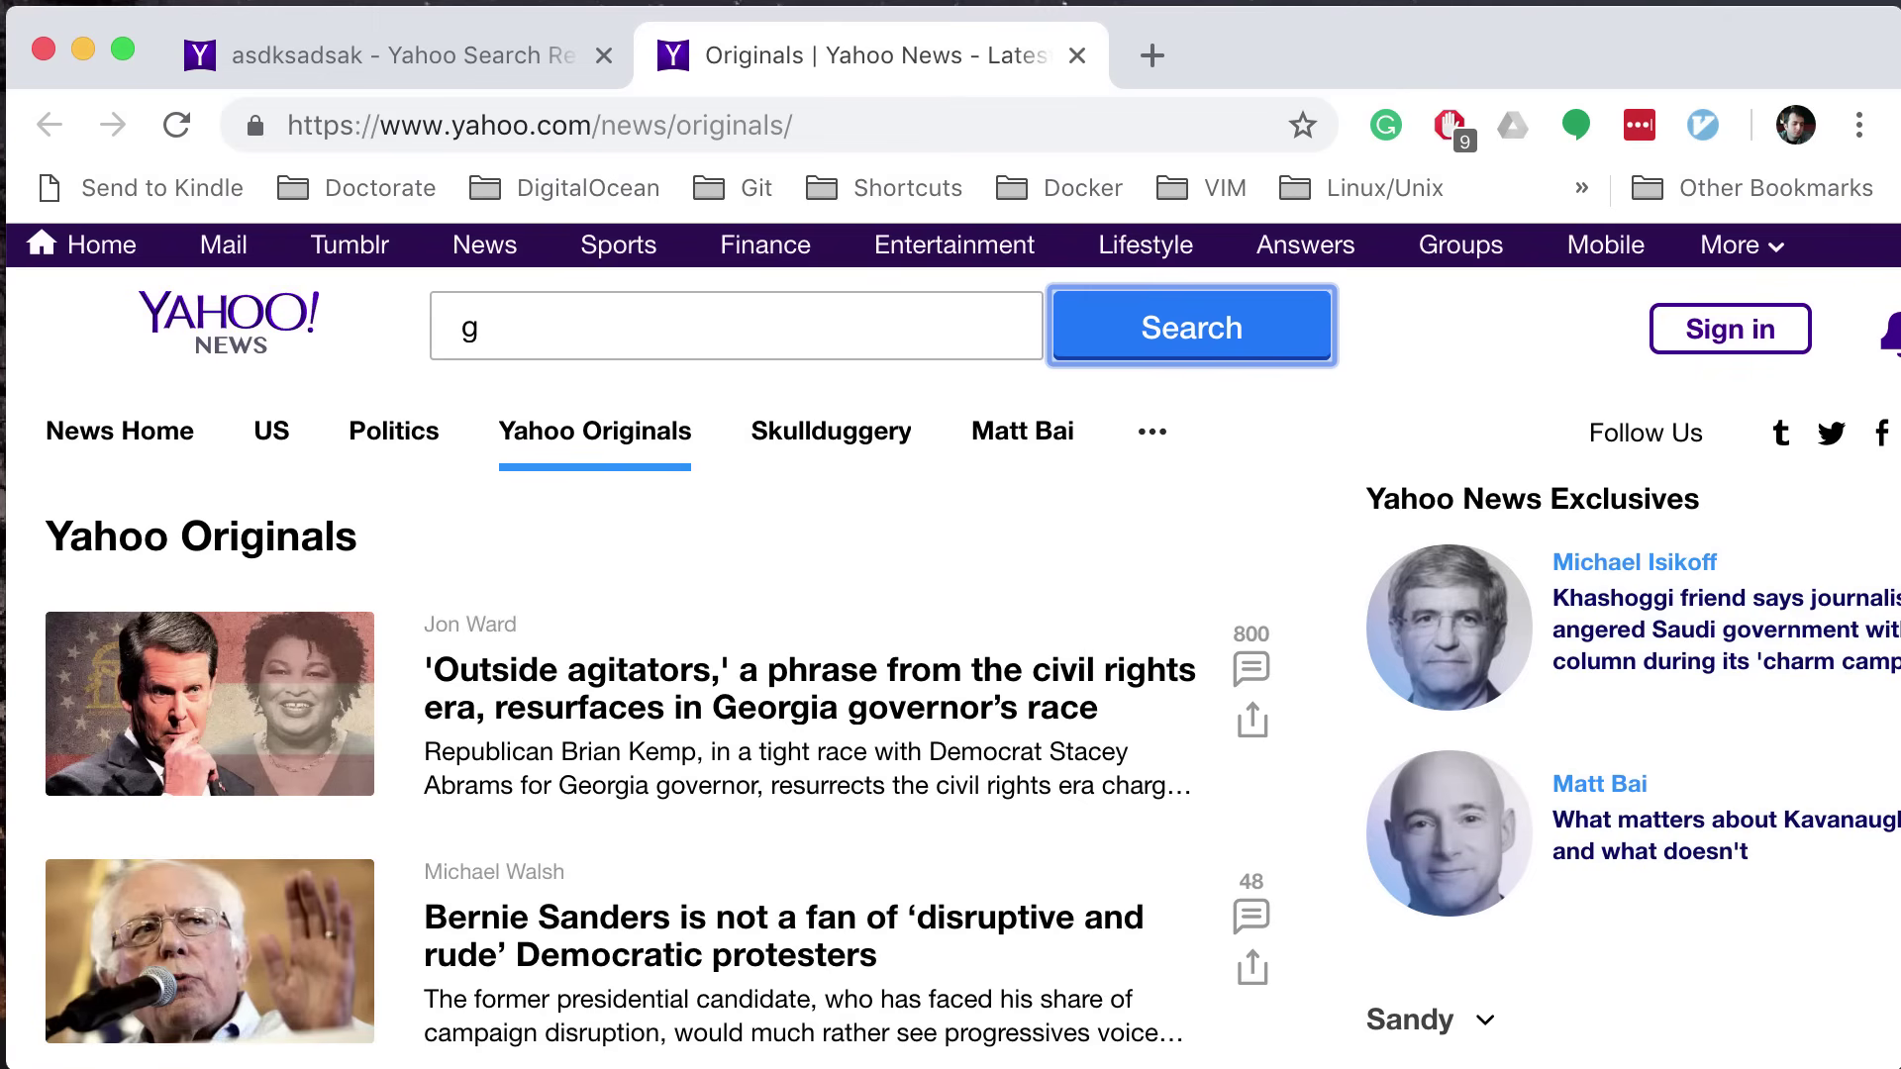
# Step: Check the Vimium help, close it, and find "bernie" on the Yahoo Originals page in find mode
pyautogui.press('?')
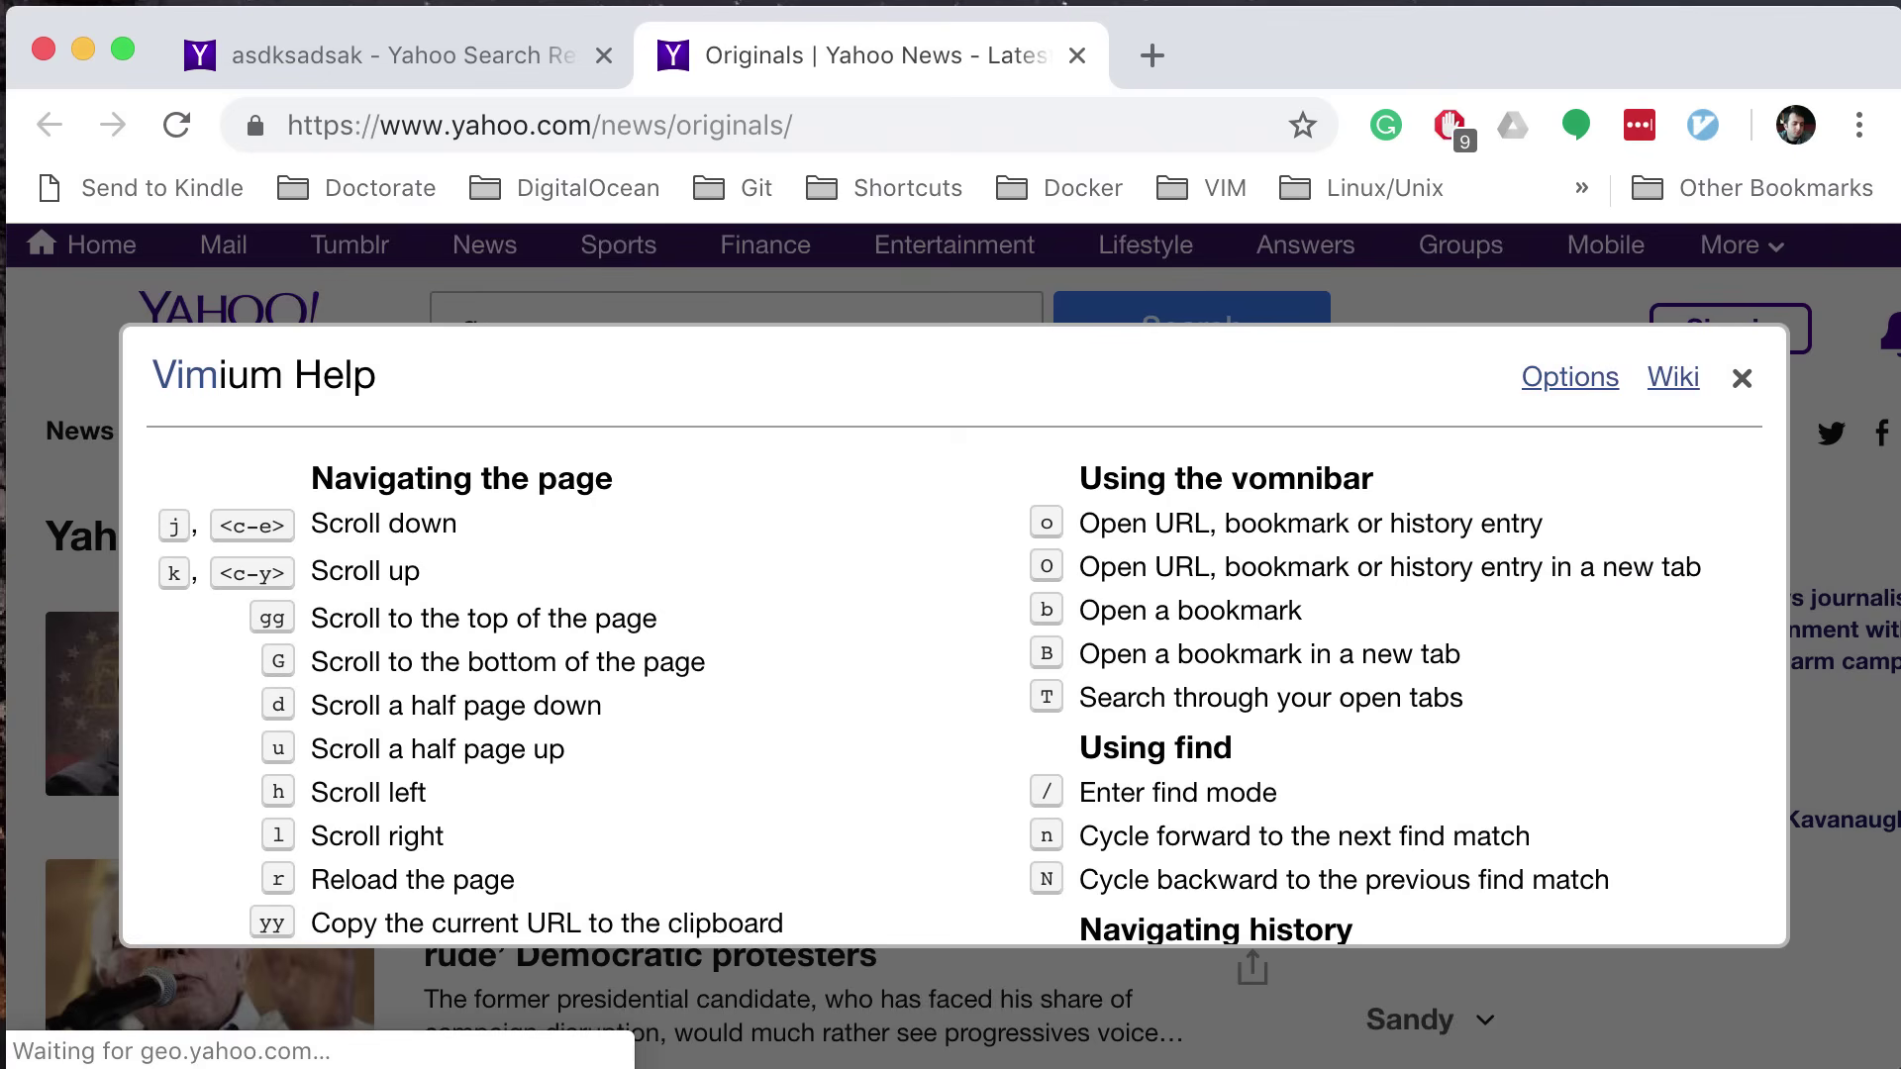
pyautogui.press('Escape')
pyautogui.press('/')
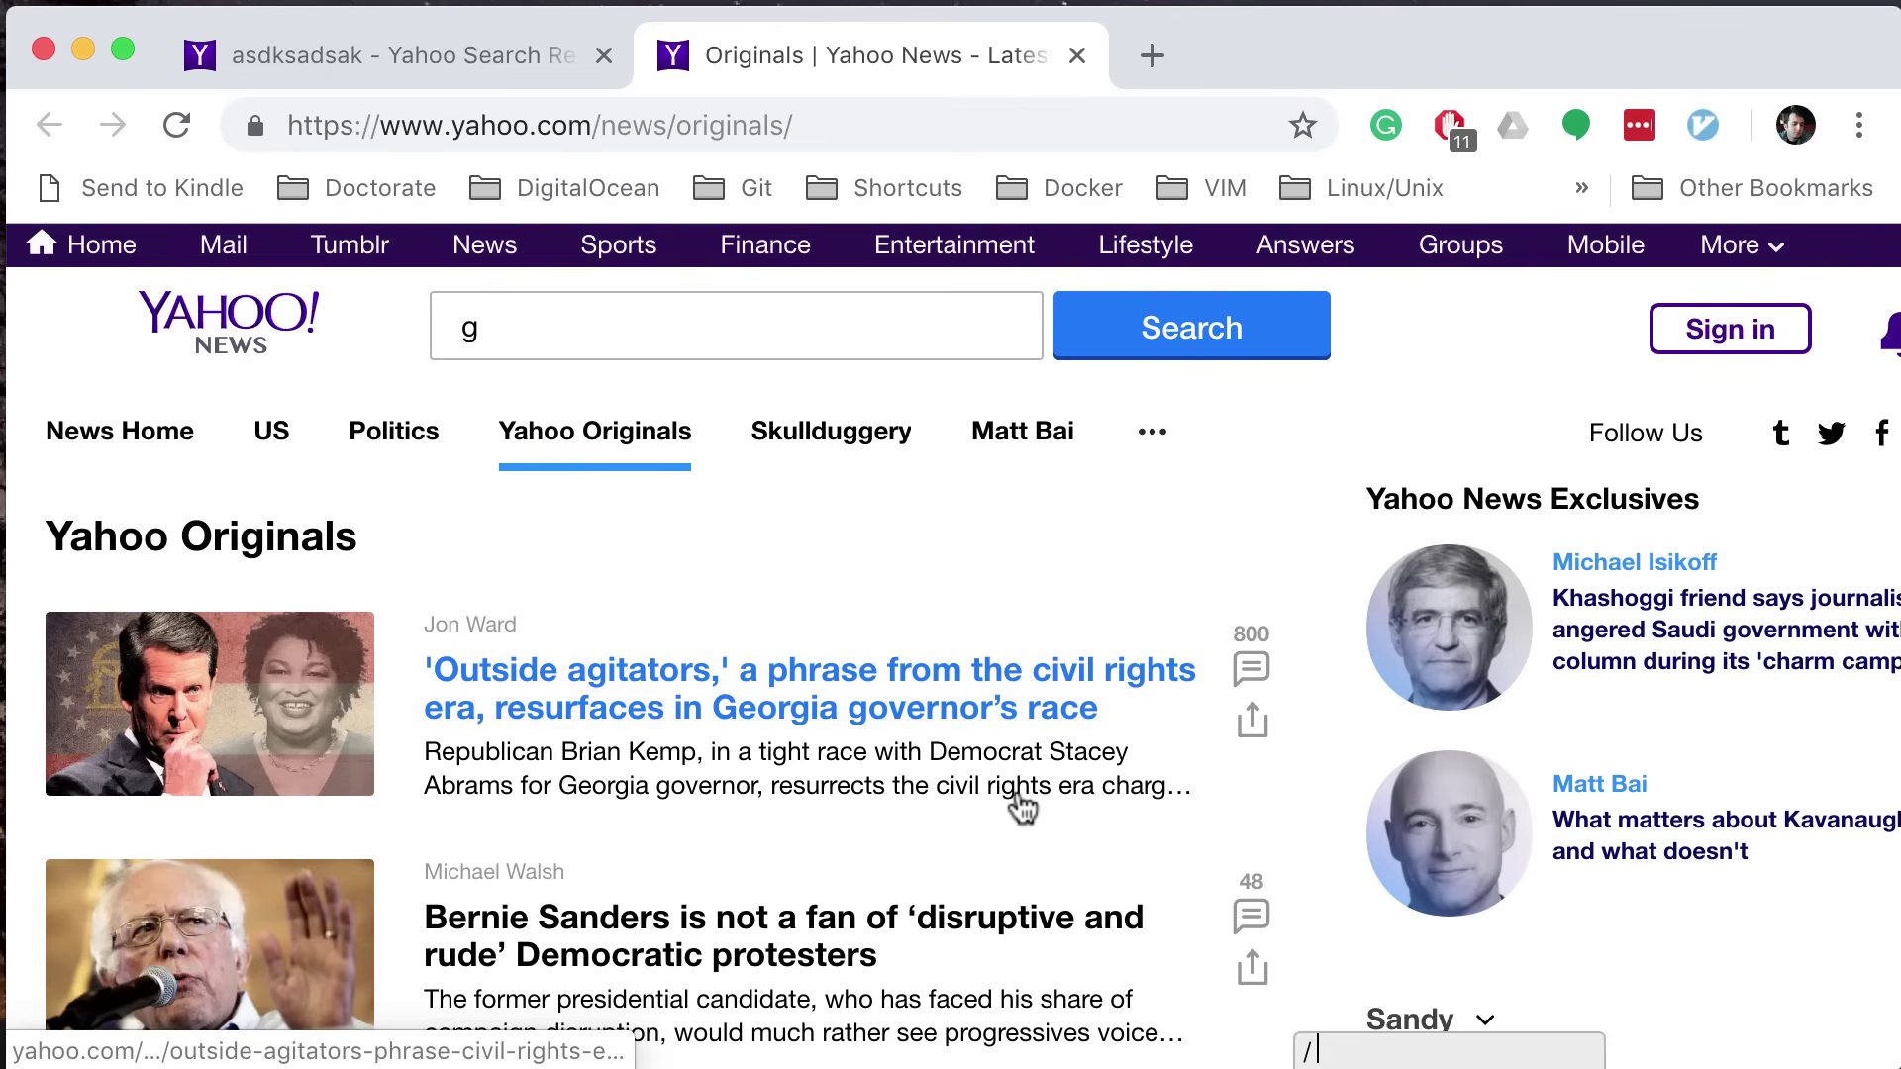
pyautogui.write('bernie')
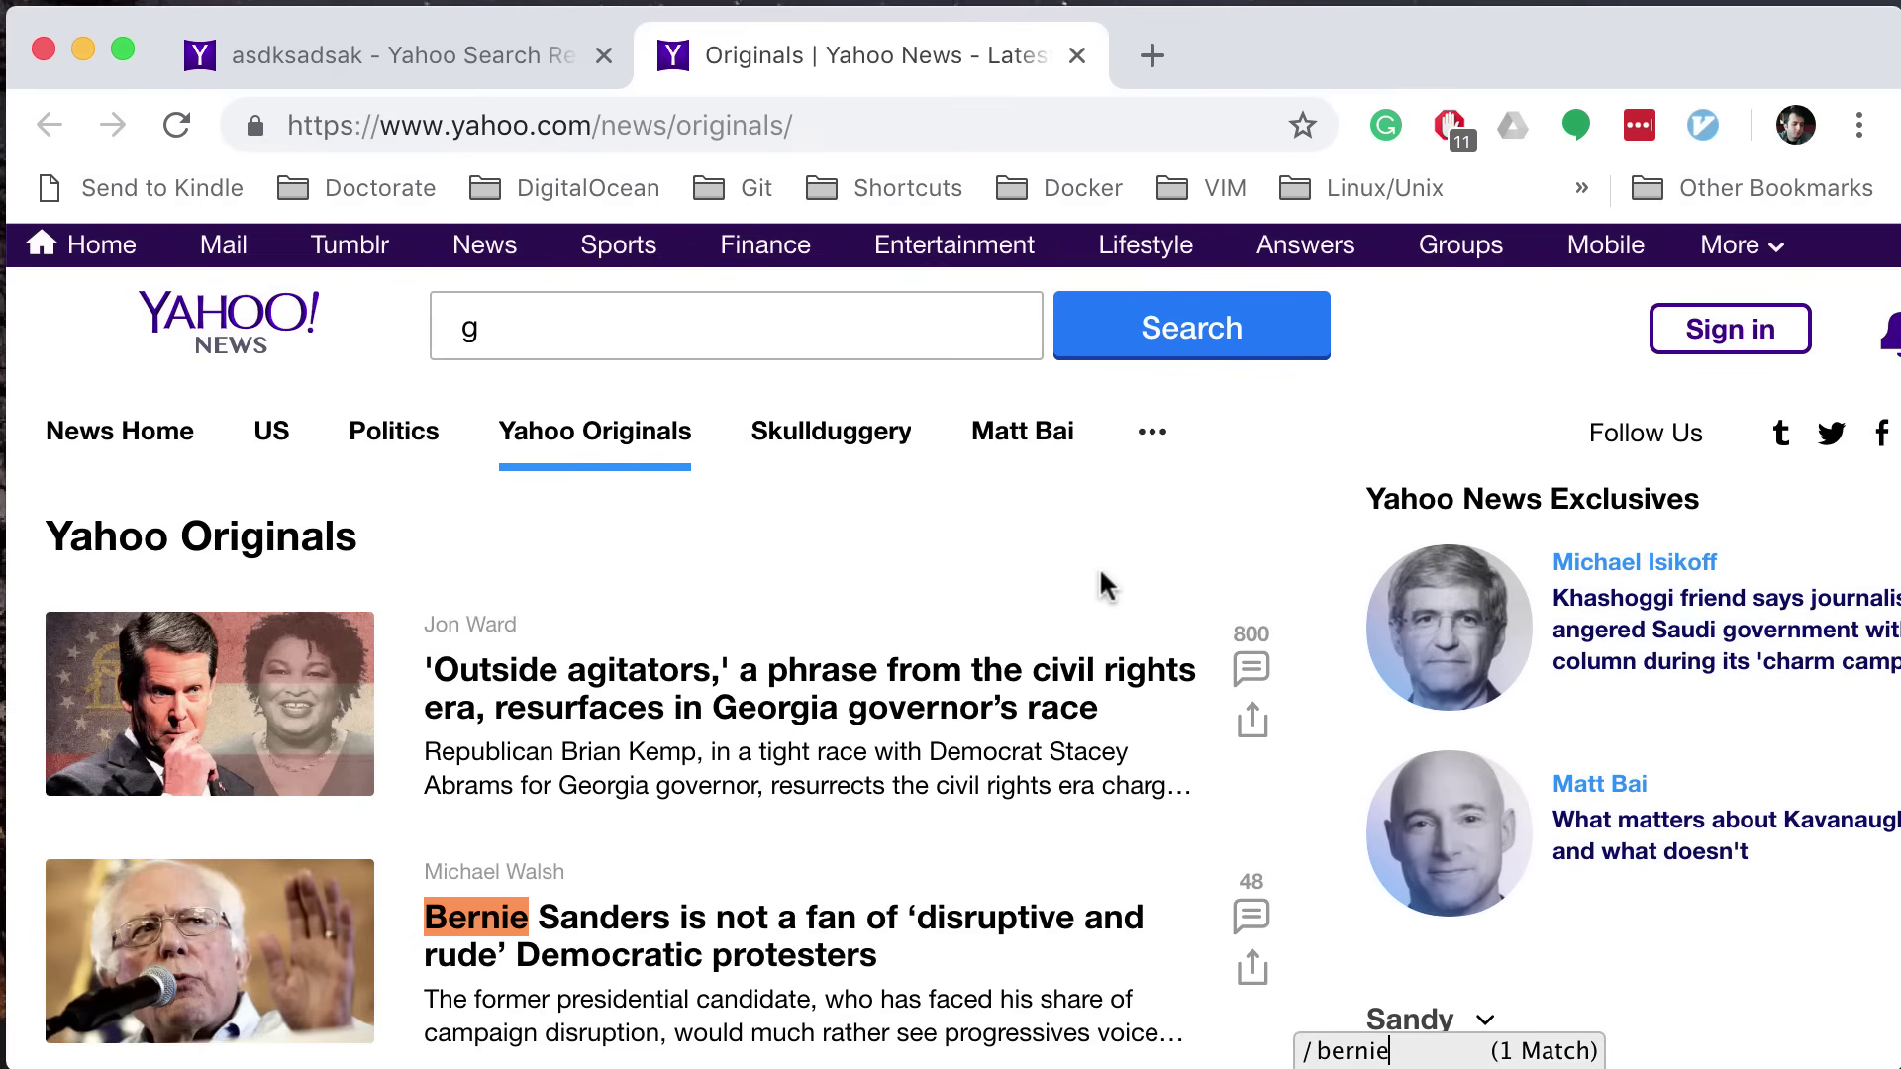
# Step: Close the "bernie" find query, empty the Yahoo search field and leave it
pyautogui.press('BackSpace')
pyautogui.press('BackSpace')
pyautogui.press('BackSpace')
pyautogui.press('BackSpace')
pyautogui.press('BackSpace')
pyautogui.press('BackSpace')
pyautogui.press('BackSpace')
pyautogui.write('/')
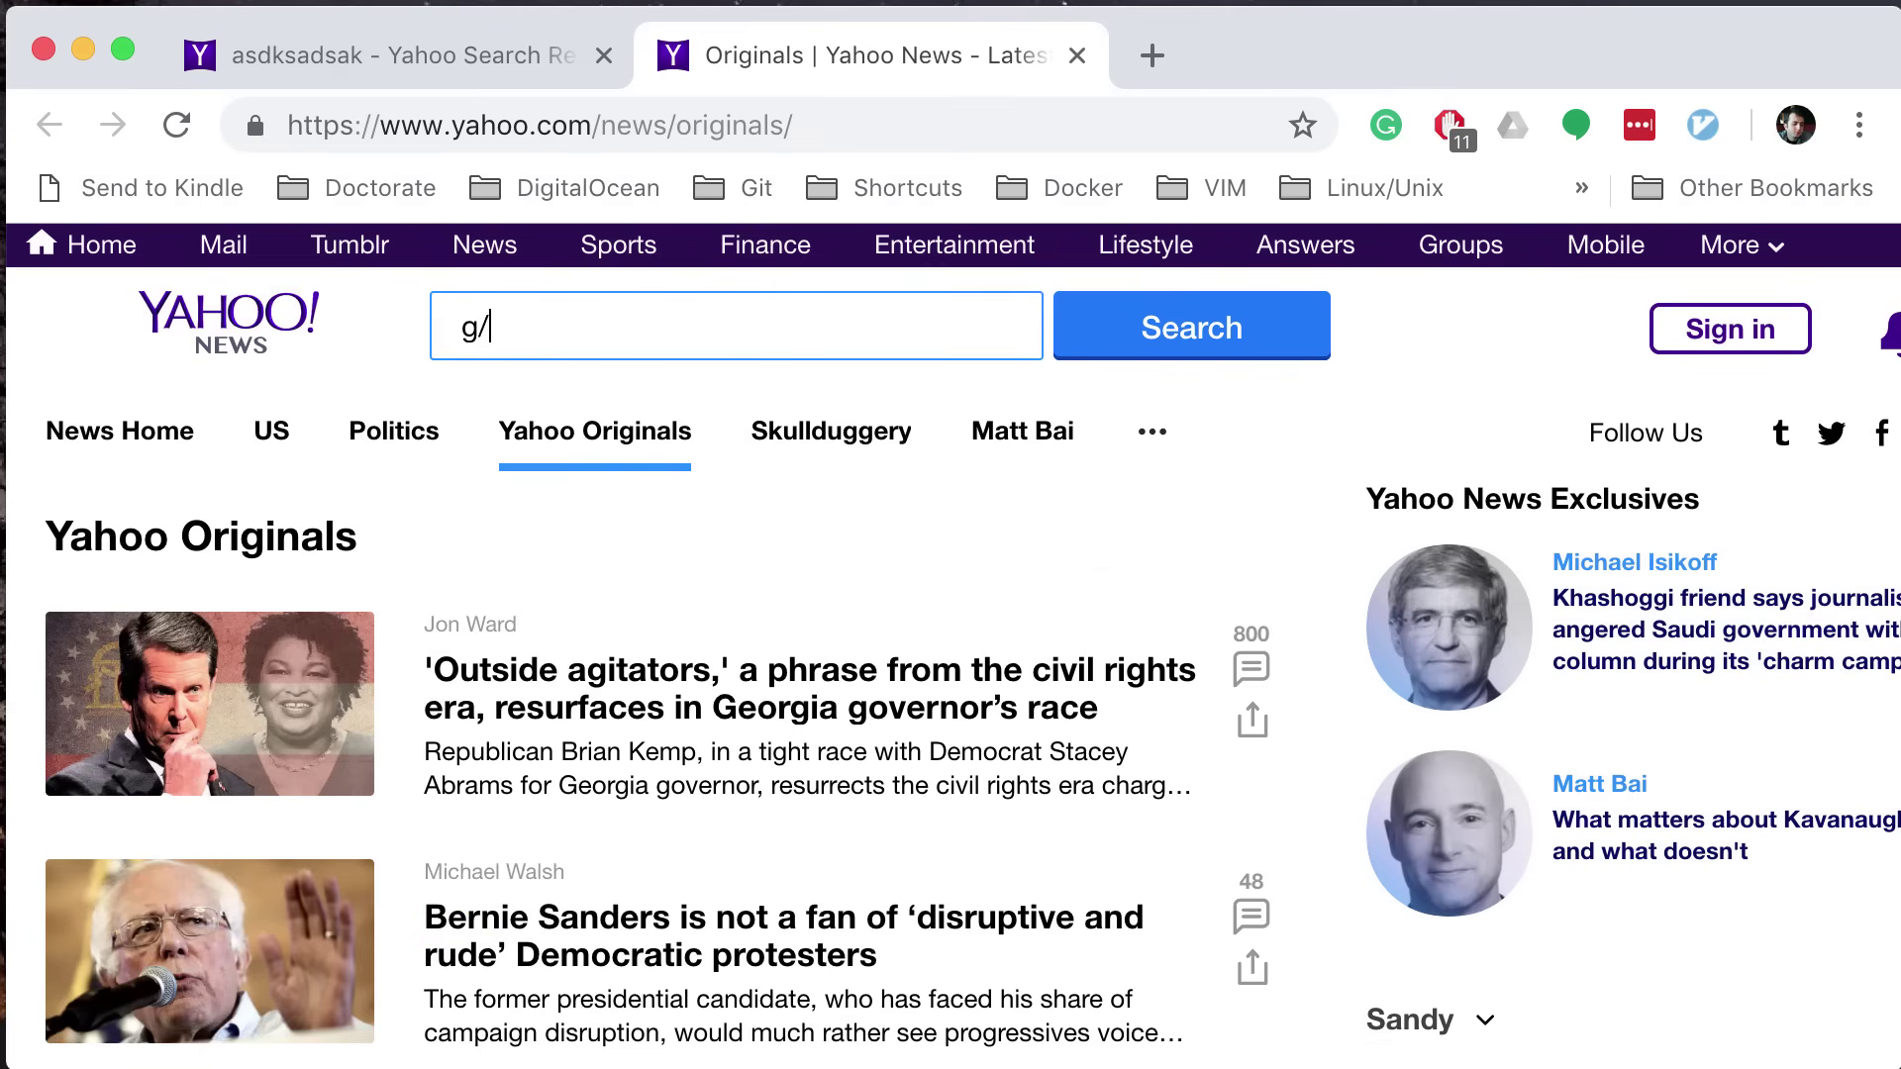
pyautogui.press('BackSpace')
pyautogui.press('BackSpace')
pyautogui.press('Escape')
# Step: Find "era" on the Yahoo Originals page with Vimium's find mode and commit the query
pyautogui.press('/')
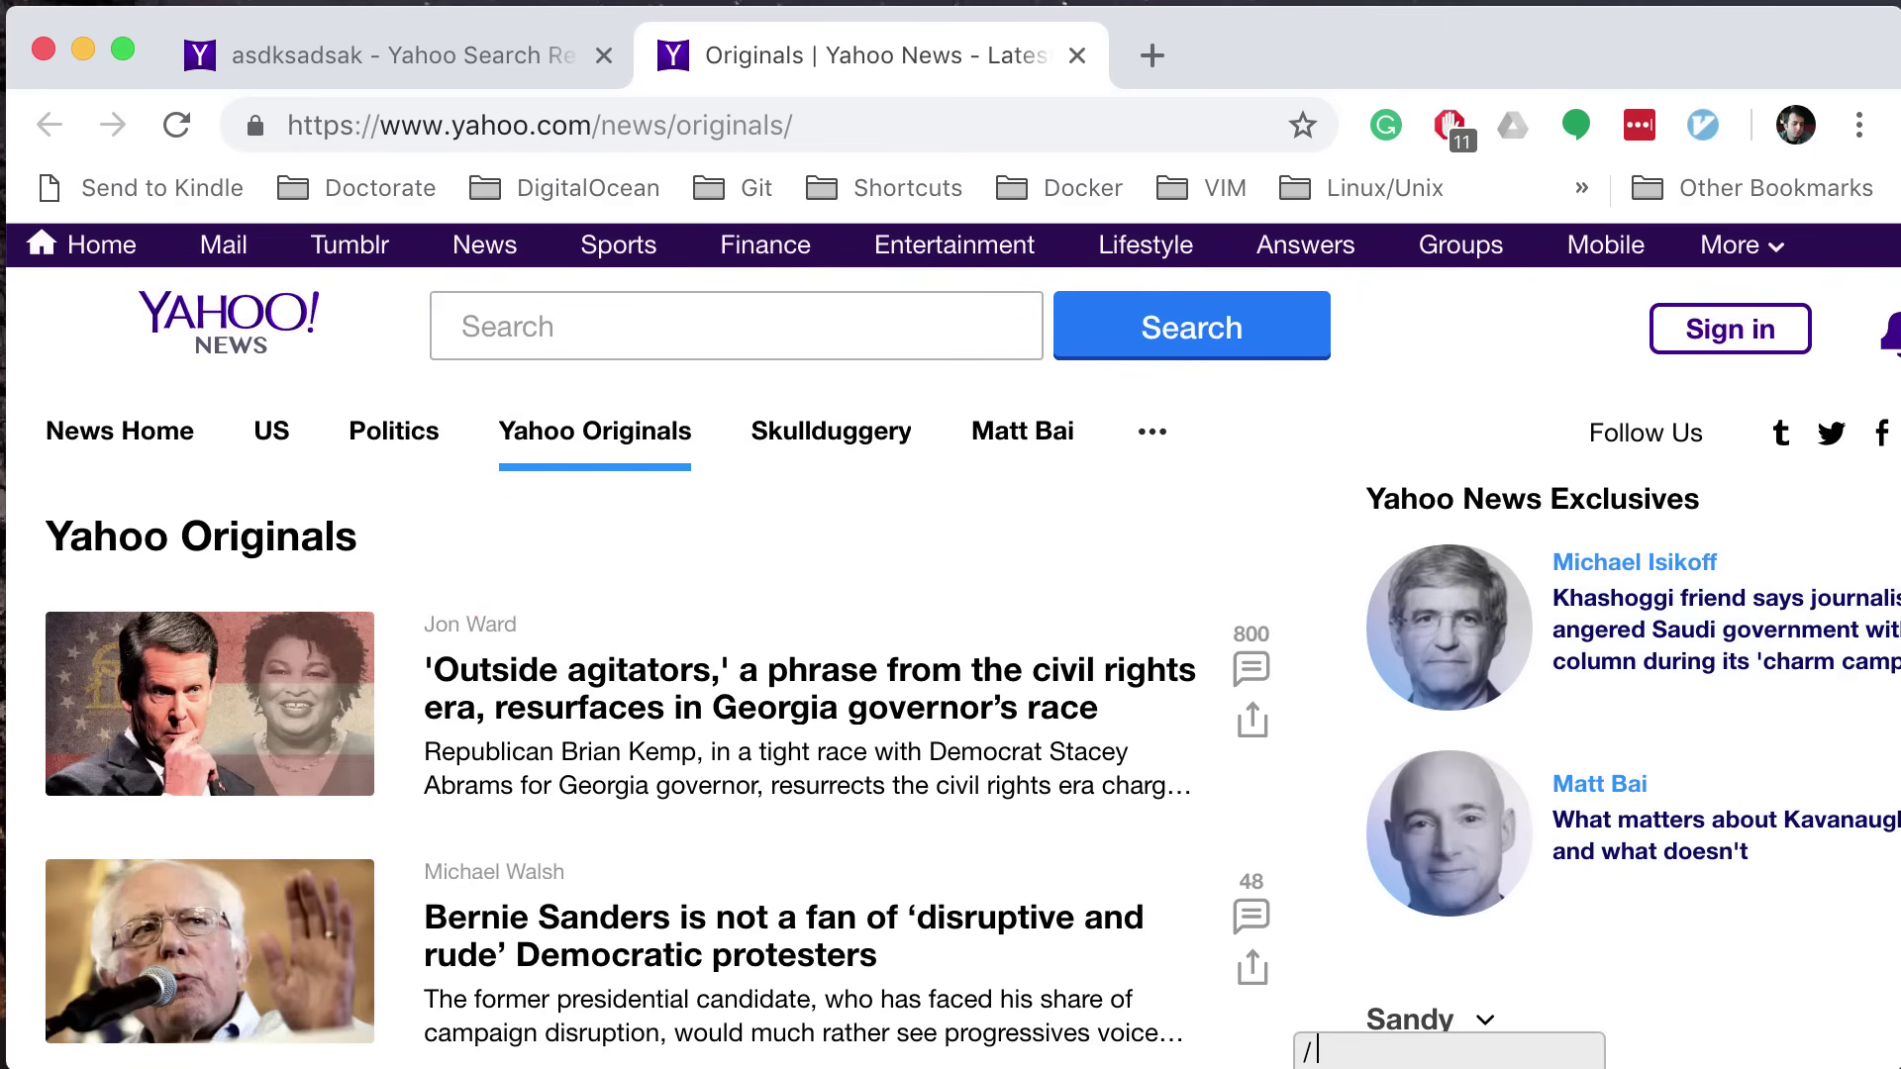
pyautogui.write('era')
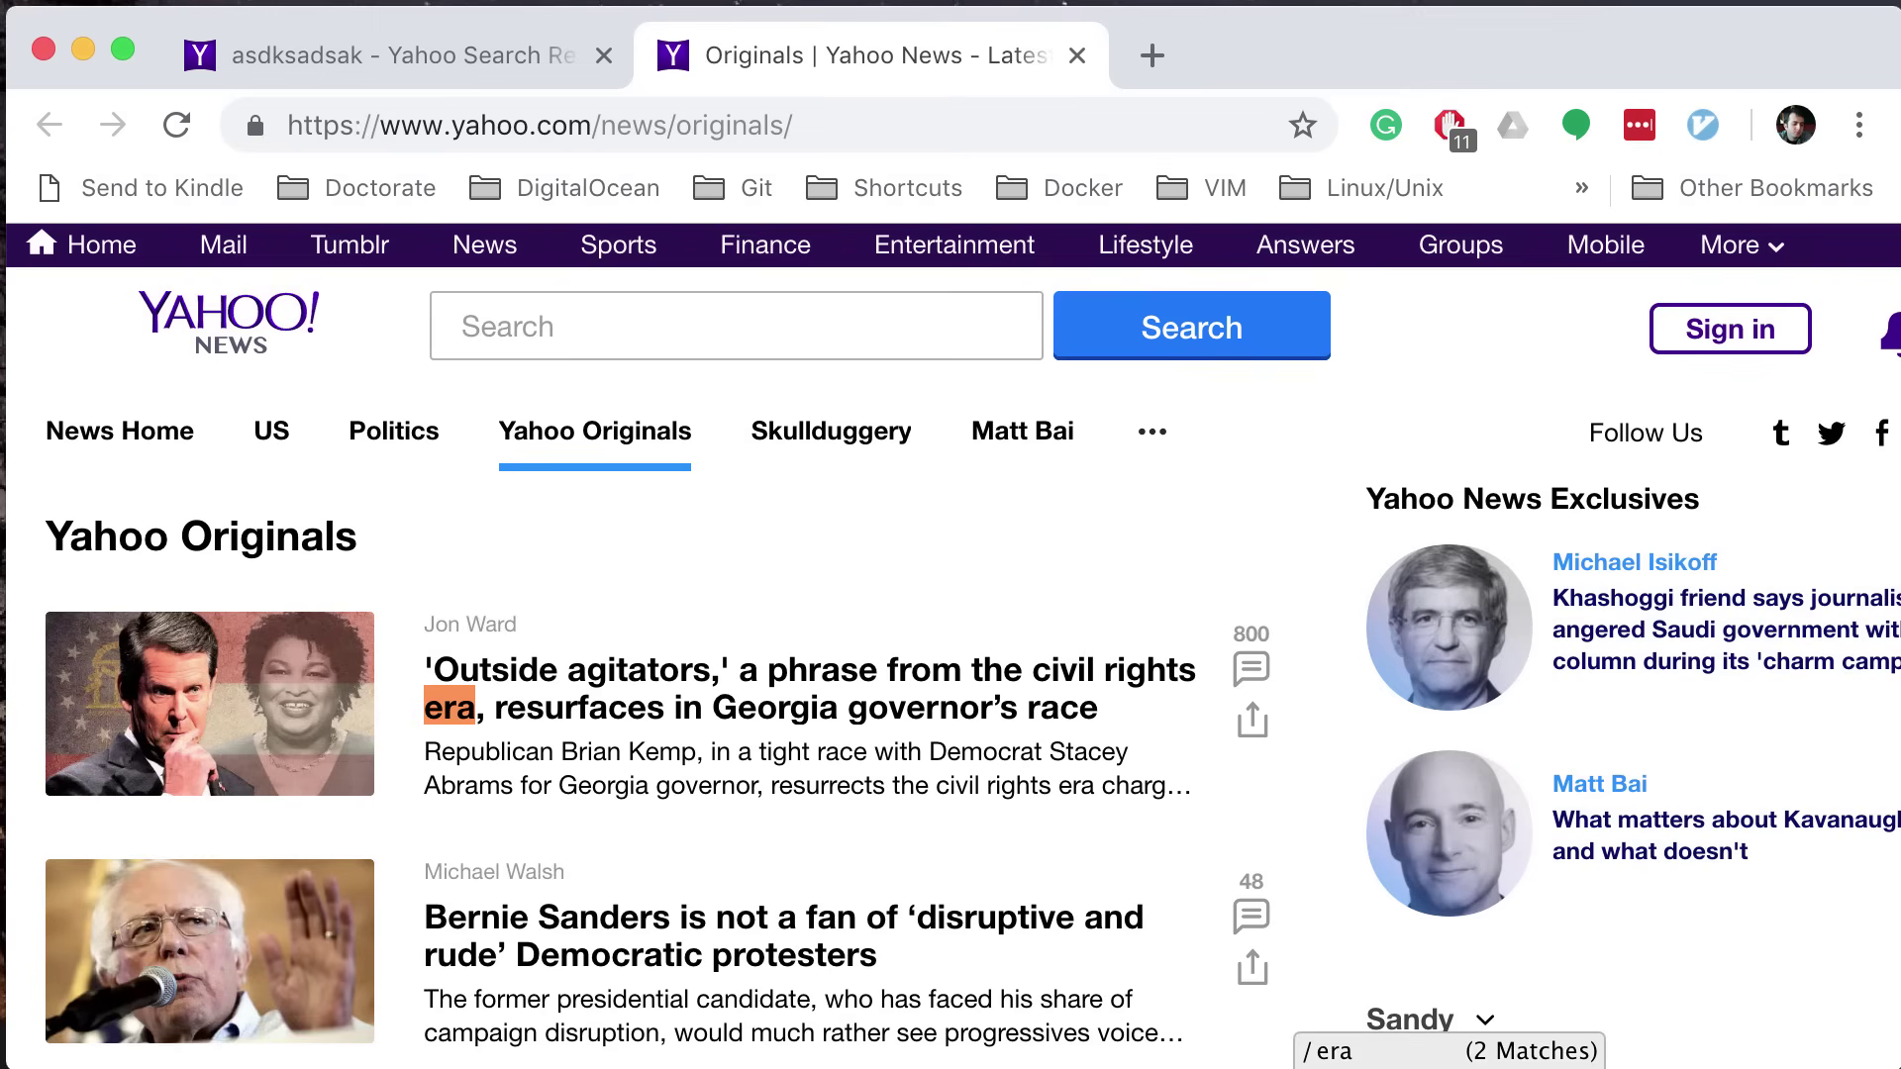
pyautogui.press('Return')
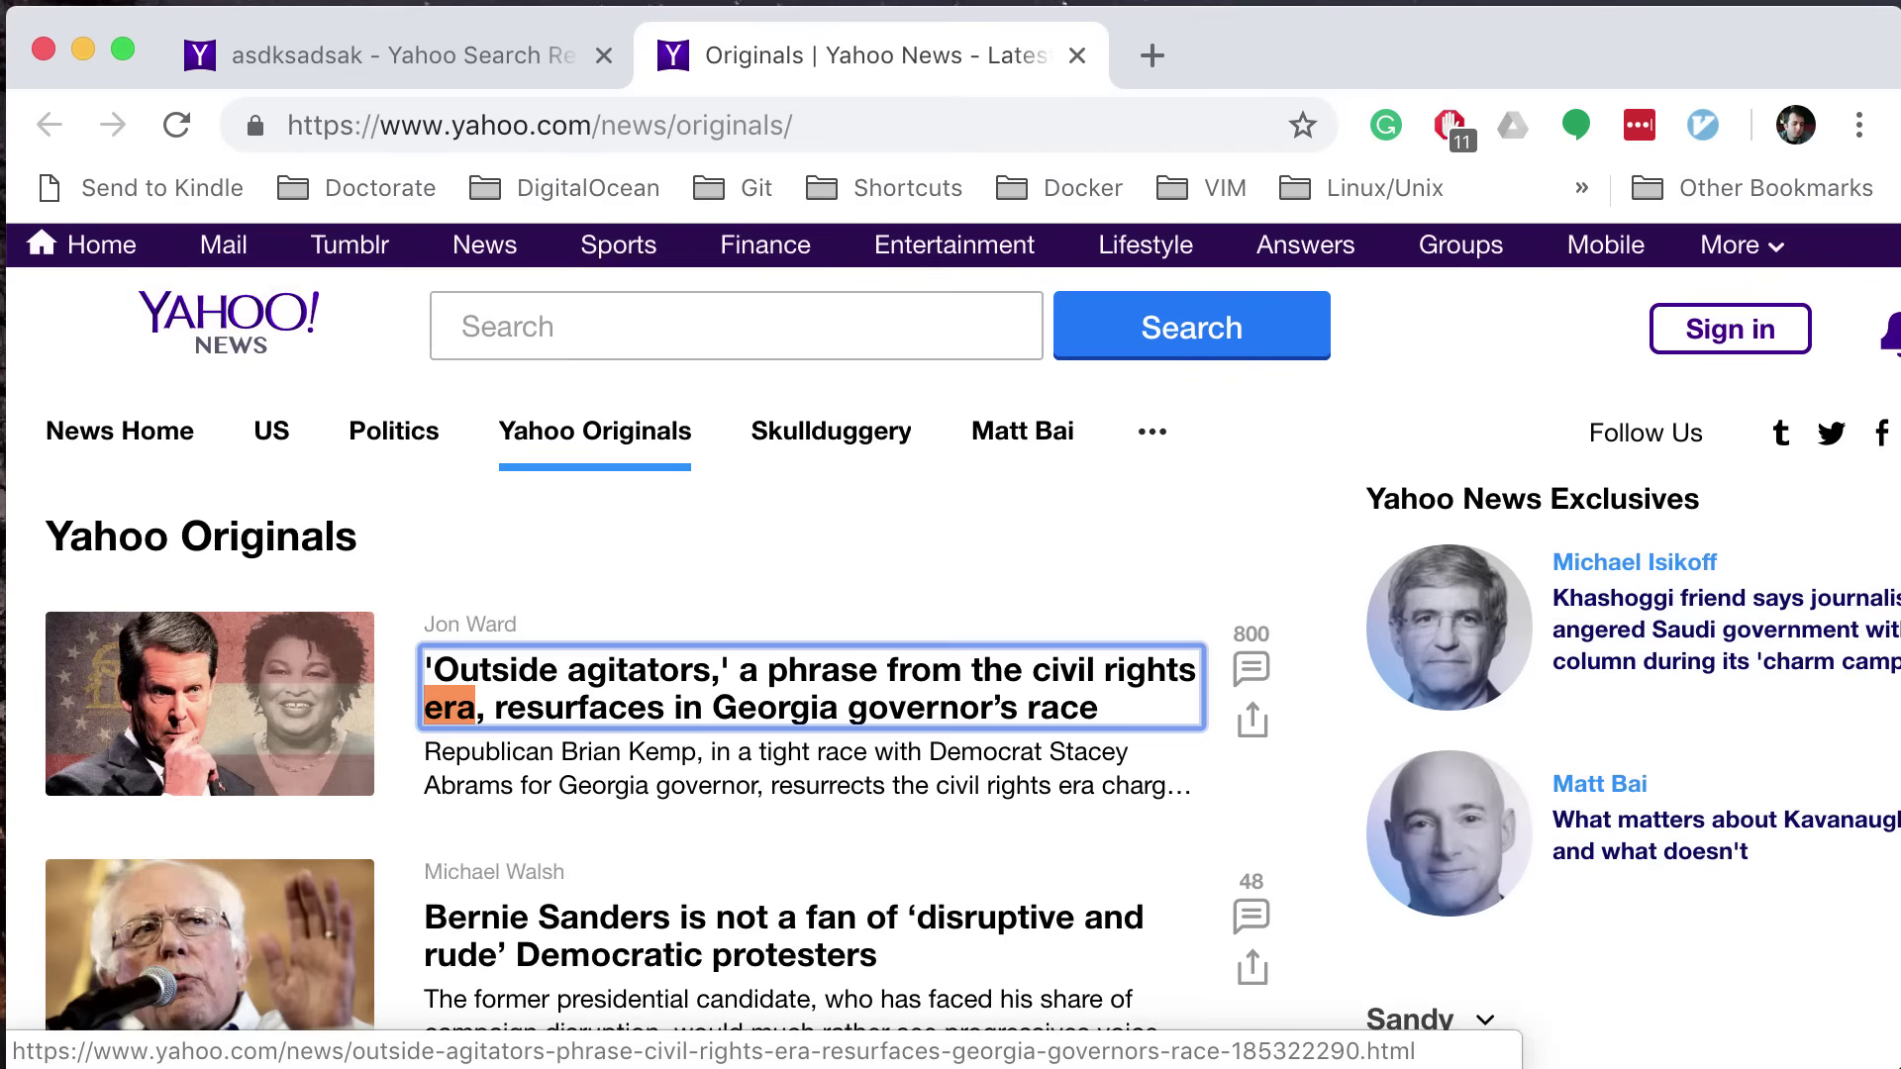
# Step: Run the in-page find for "era" again and cycle forward repeatedly through its matches
pyautogui.press('/')
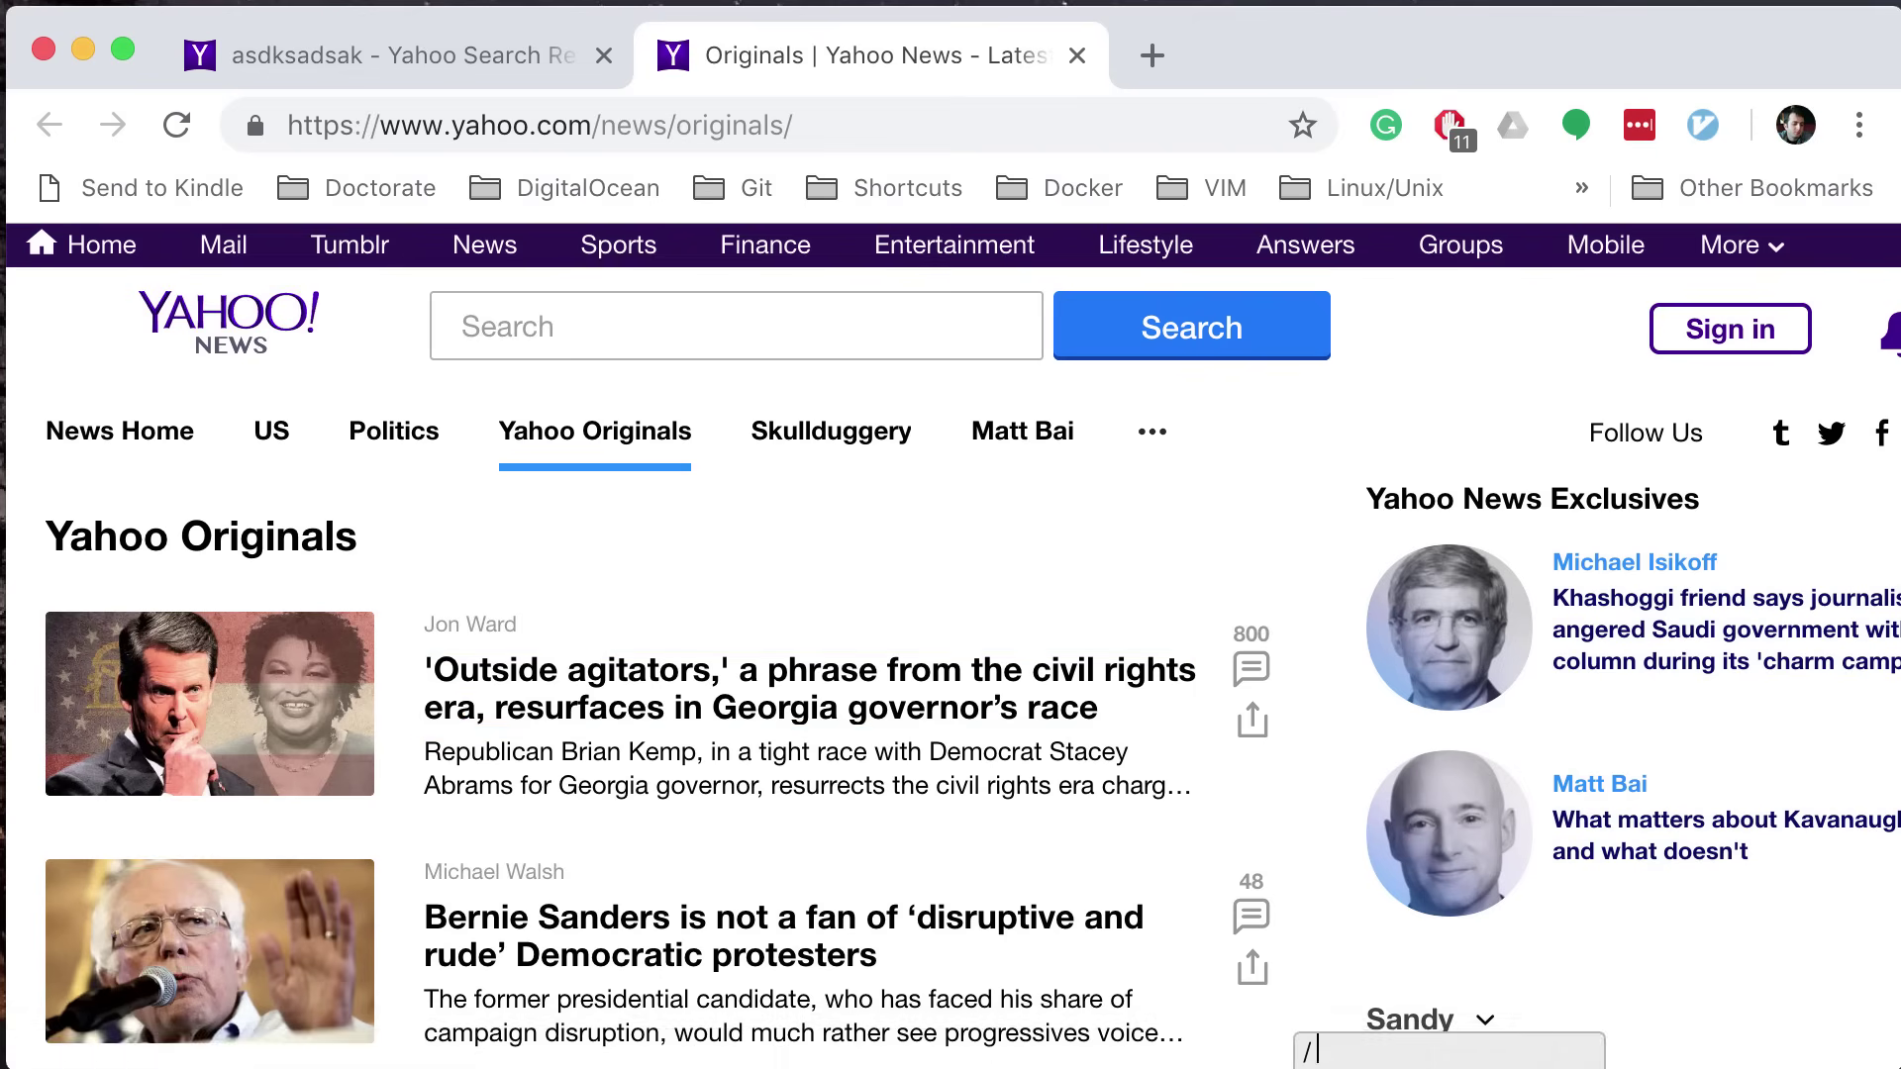
pyautogui.write('era')
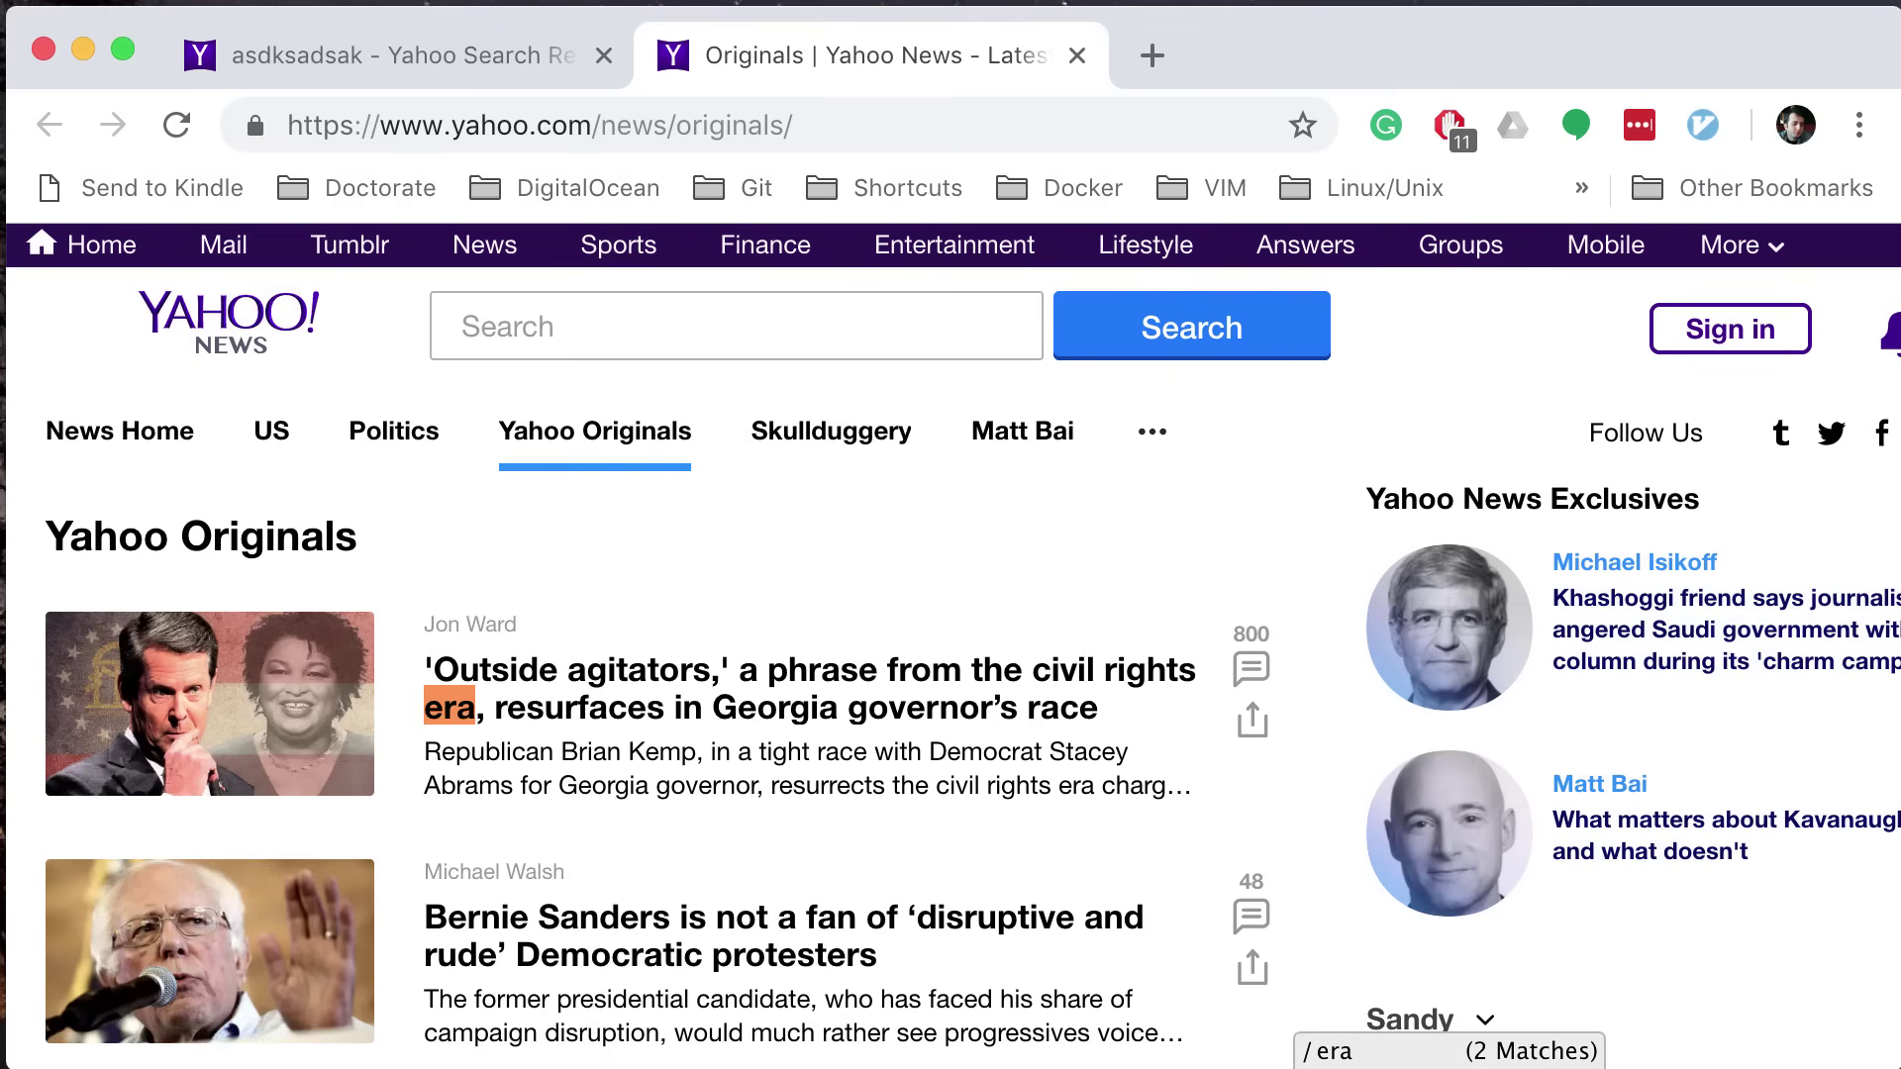
pyautogui.write('n')
pyautogui.press('BackSpace')
pyautogui.press('Return')
pyautogui.press('n')
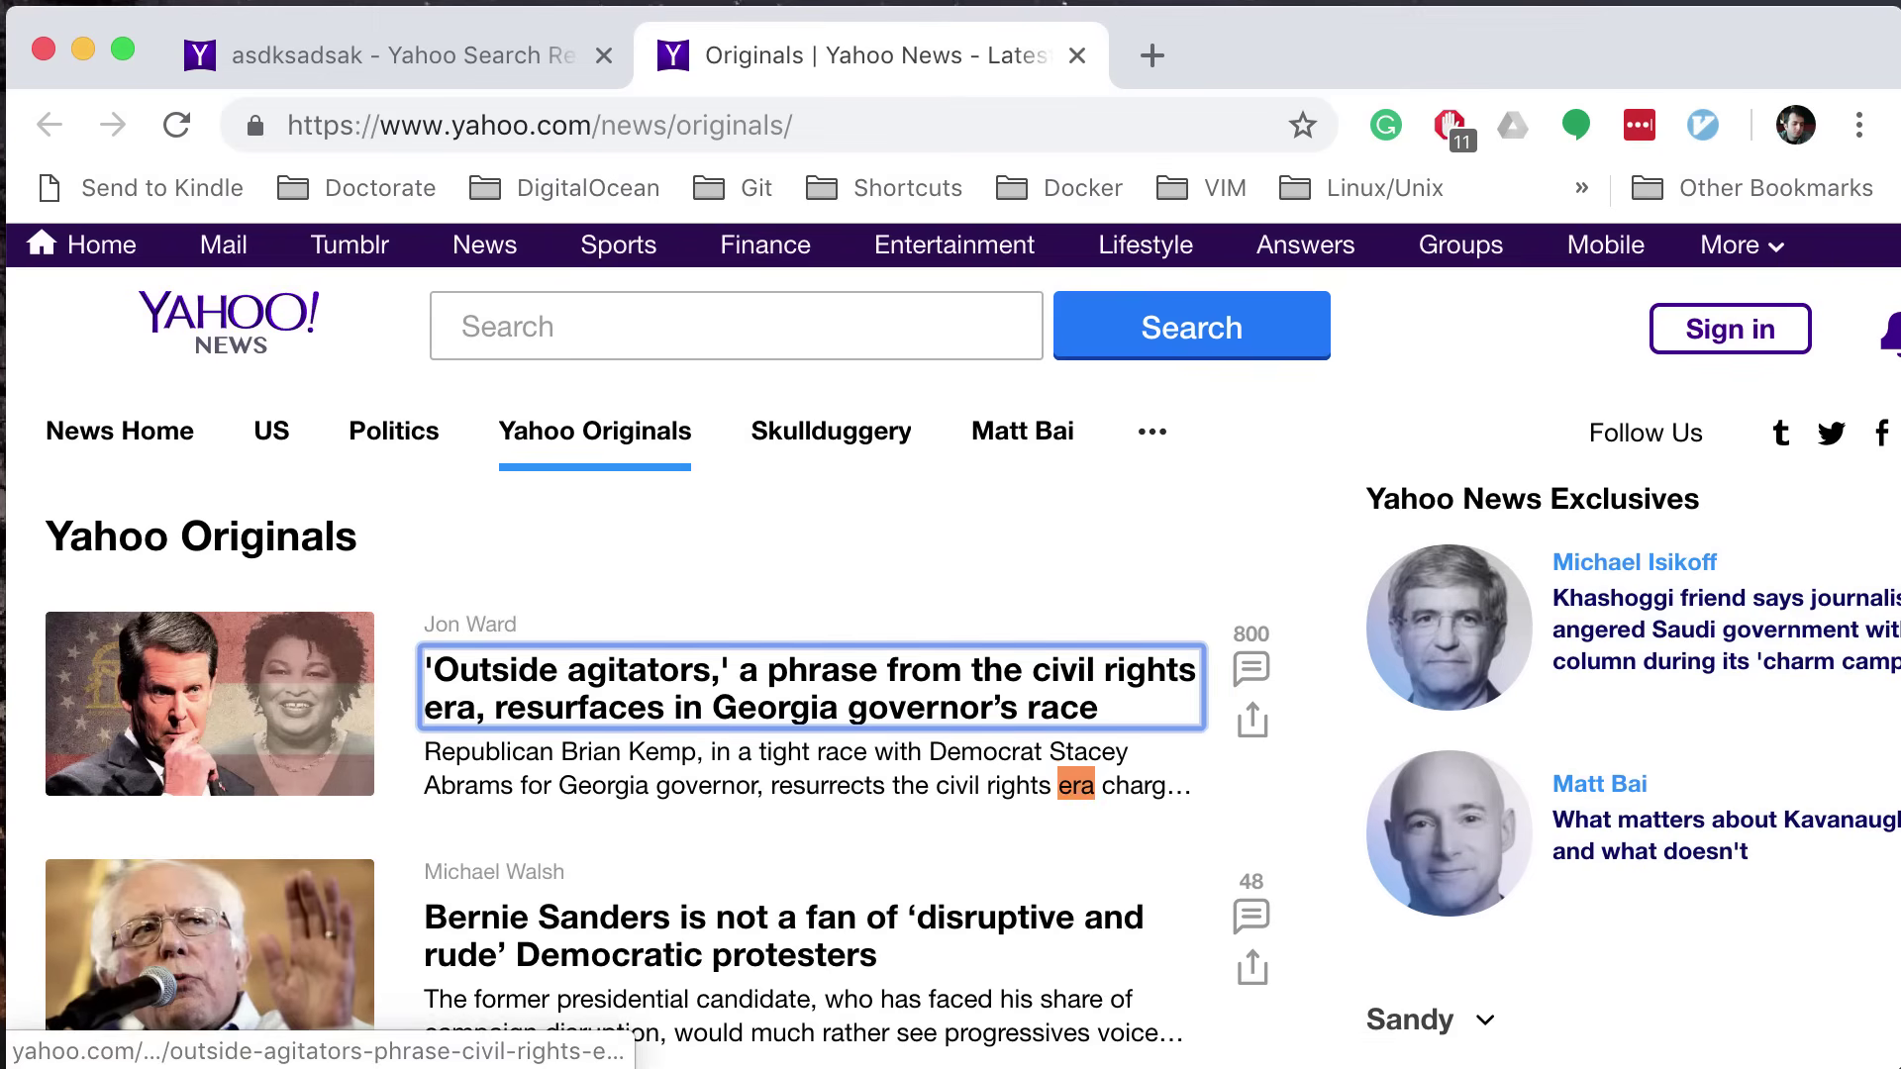
pyautogui.press('n')
pyautogui.press('n')
pyautogui.press('n')
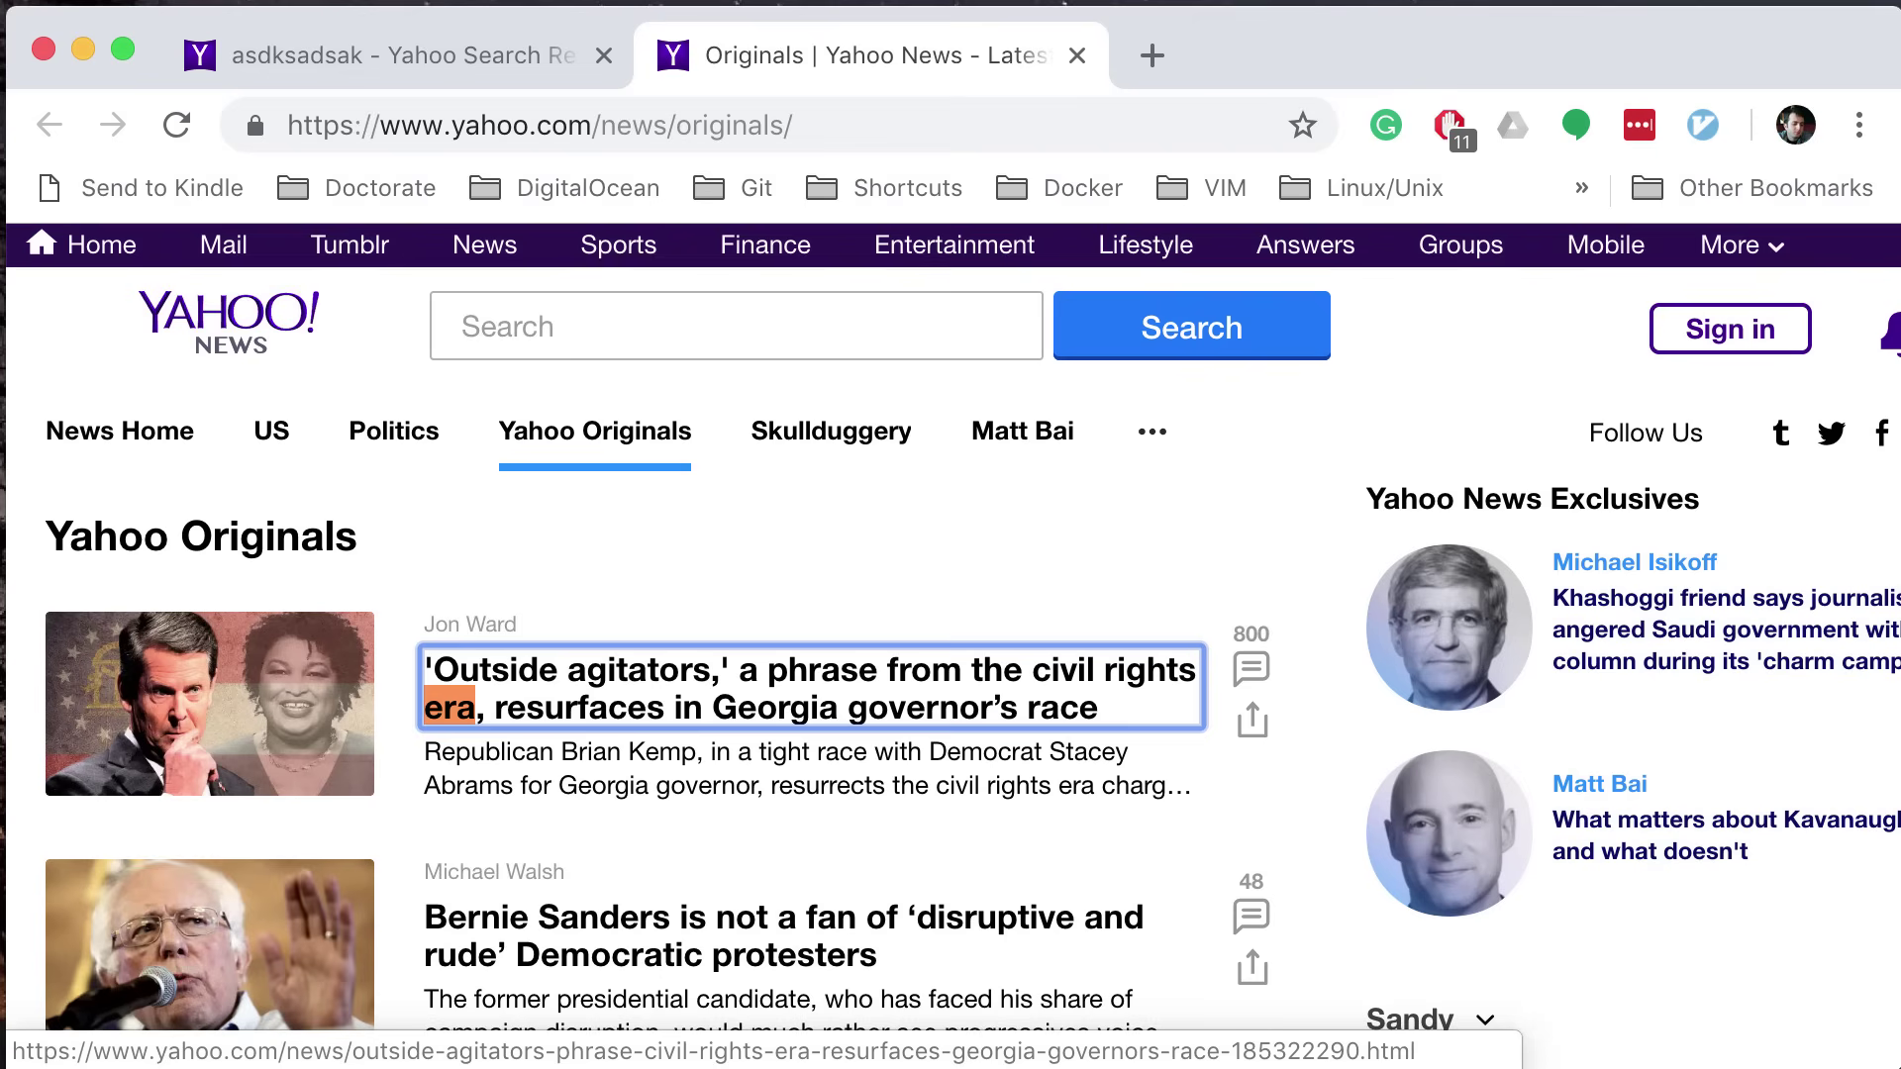
pyautogui.press('n')
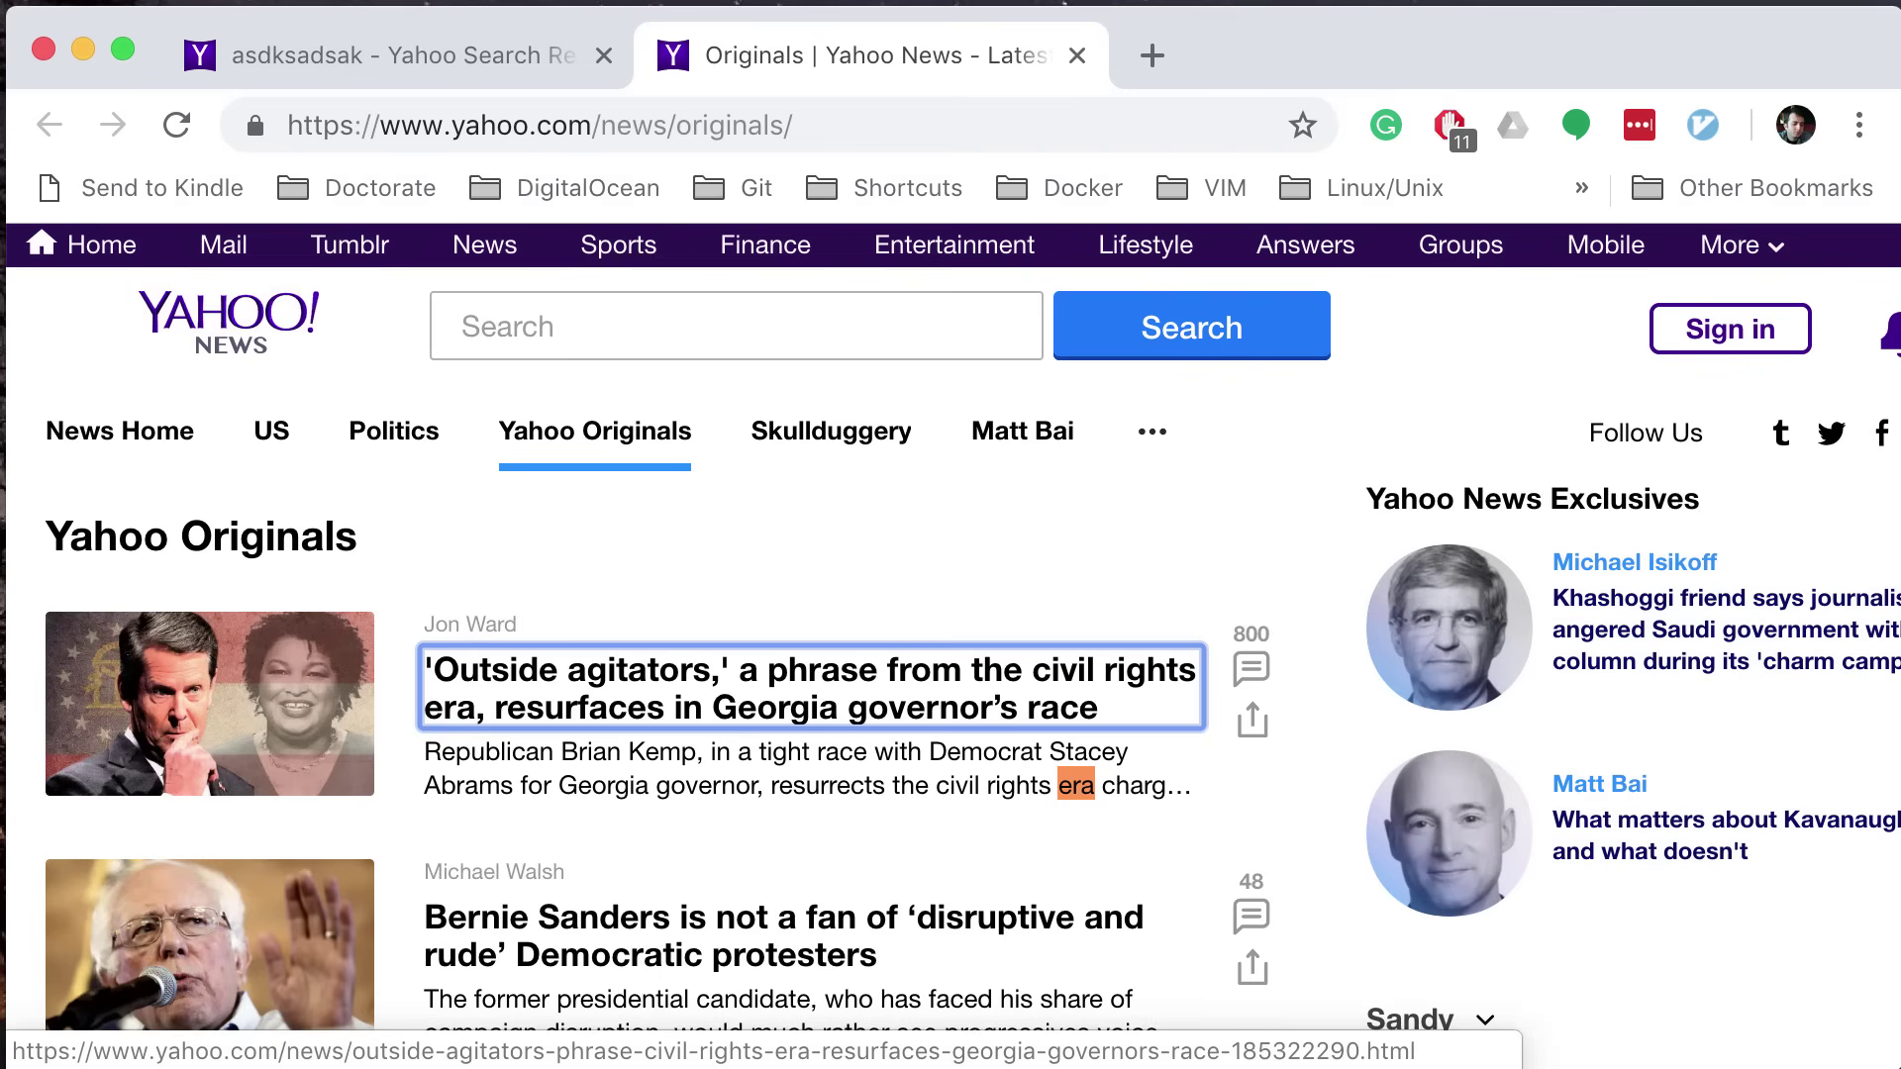
# Step: Alternate between the previous and next "era" matches, ending on the one in the 'Outside agitators' headline
pyautogui.hotkey('shift', 'n')
pyautogui.press('n')
pyautogui.hotkey('shift', 'n')
pyautogui.press('n')
pyautogui.hotkey('shift', 'n')
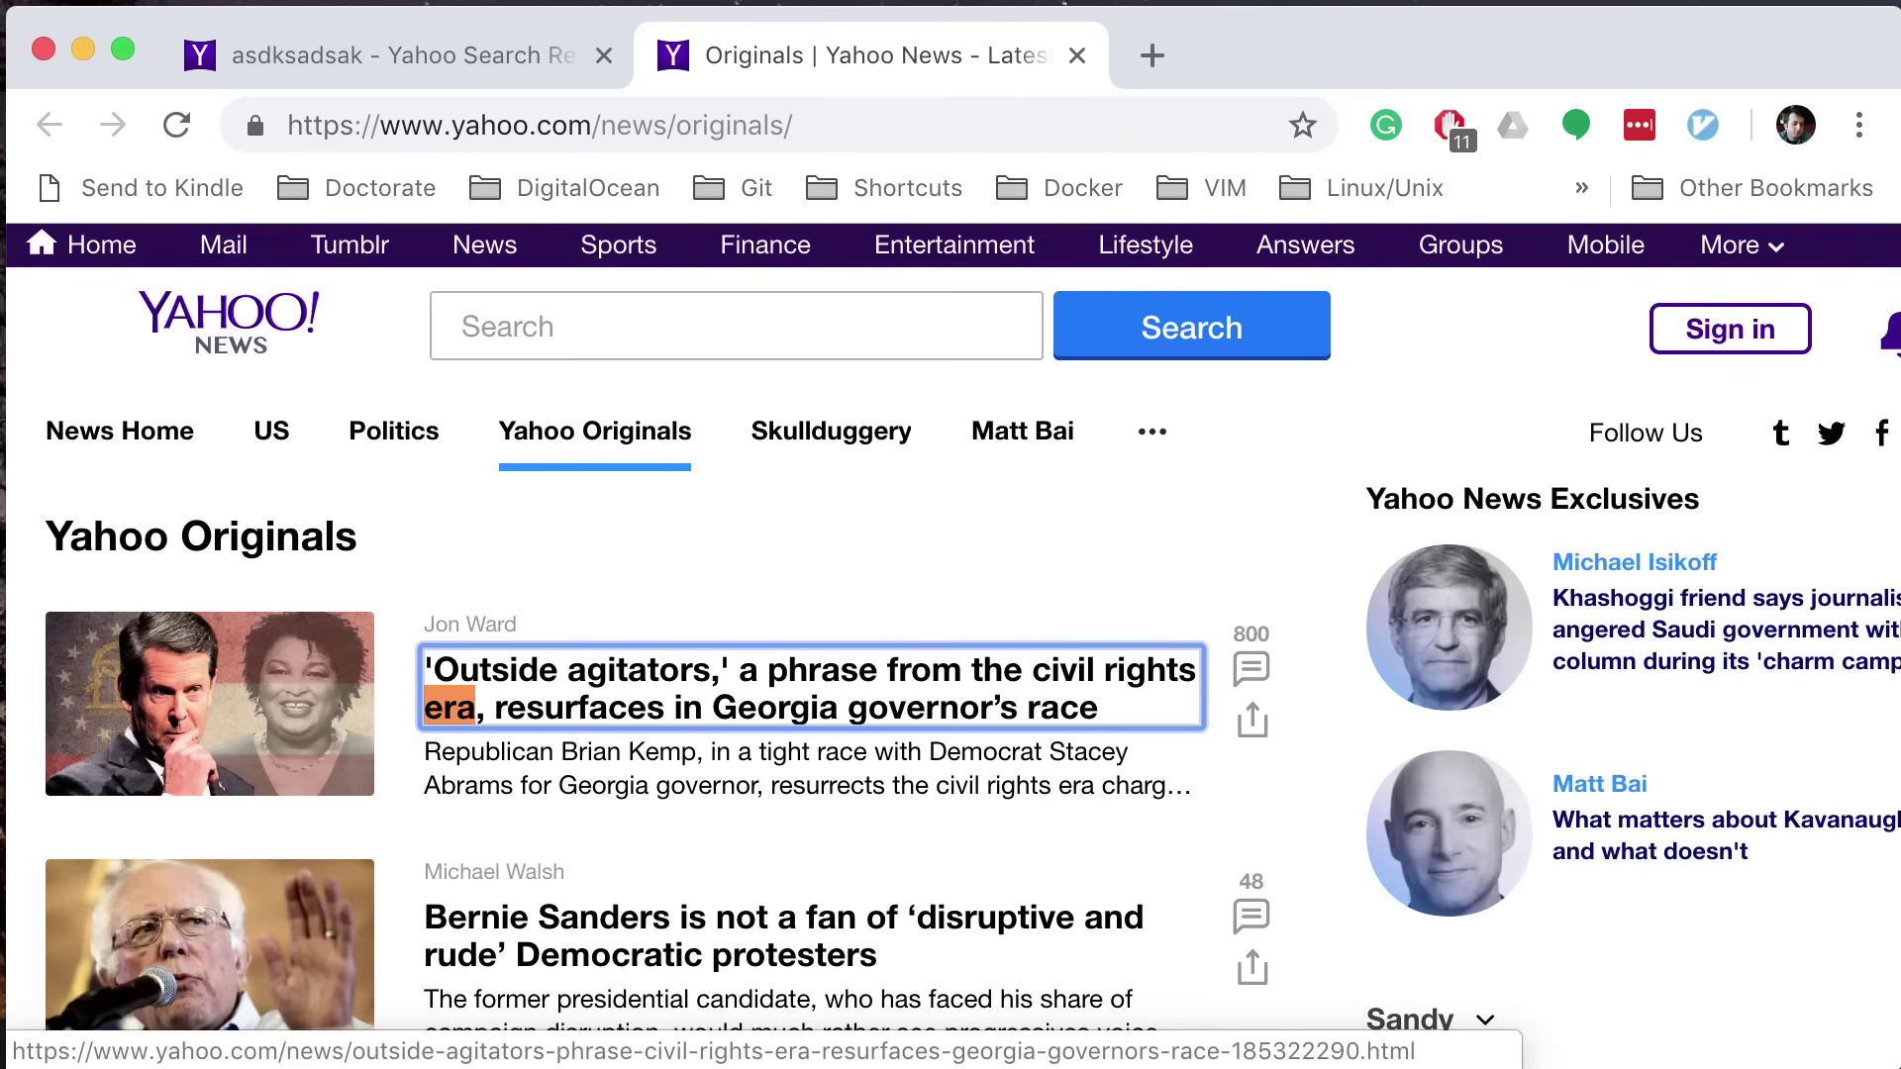
# Step: Look up the tab commands in the Vimium help, close it, and try creating a new tab and closing it
pyautogui.hotkey('shift', '/')
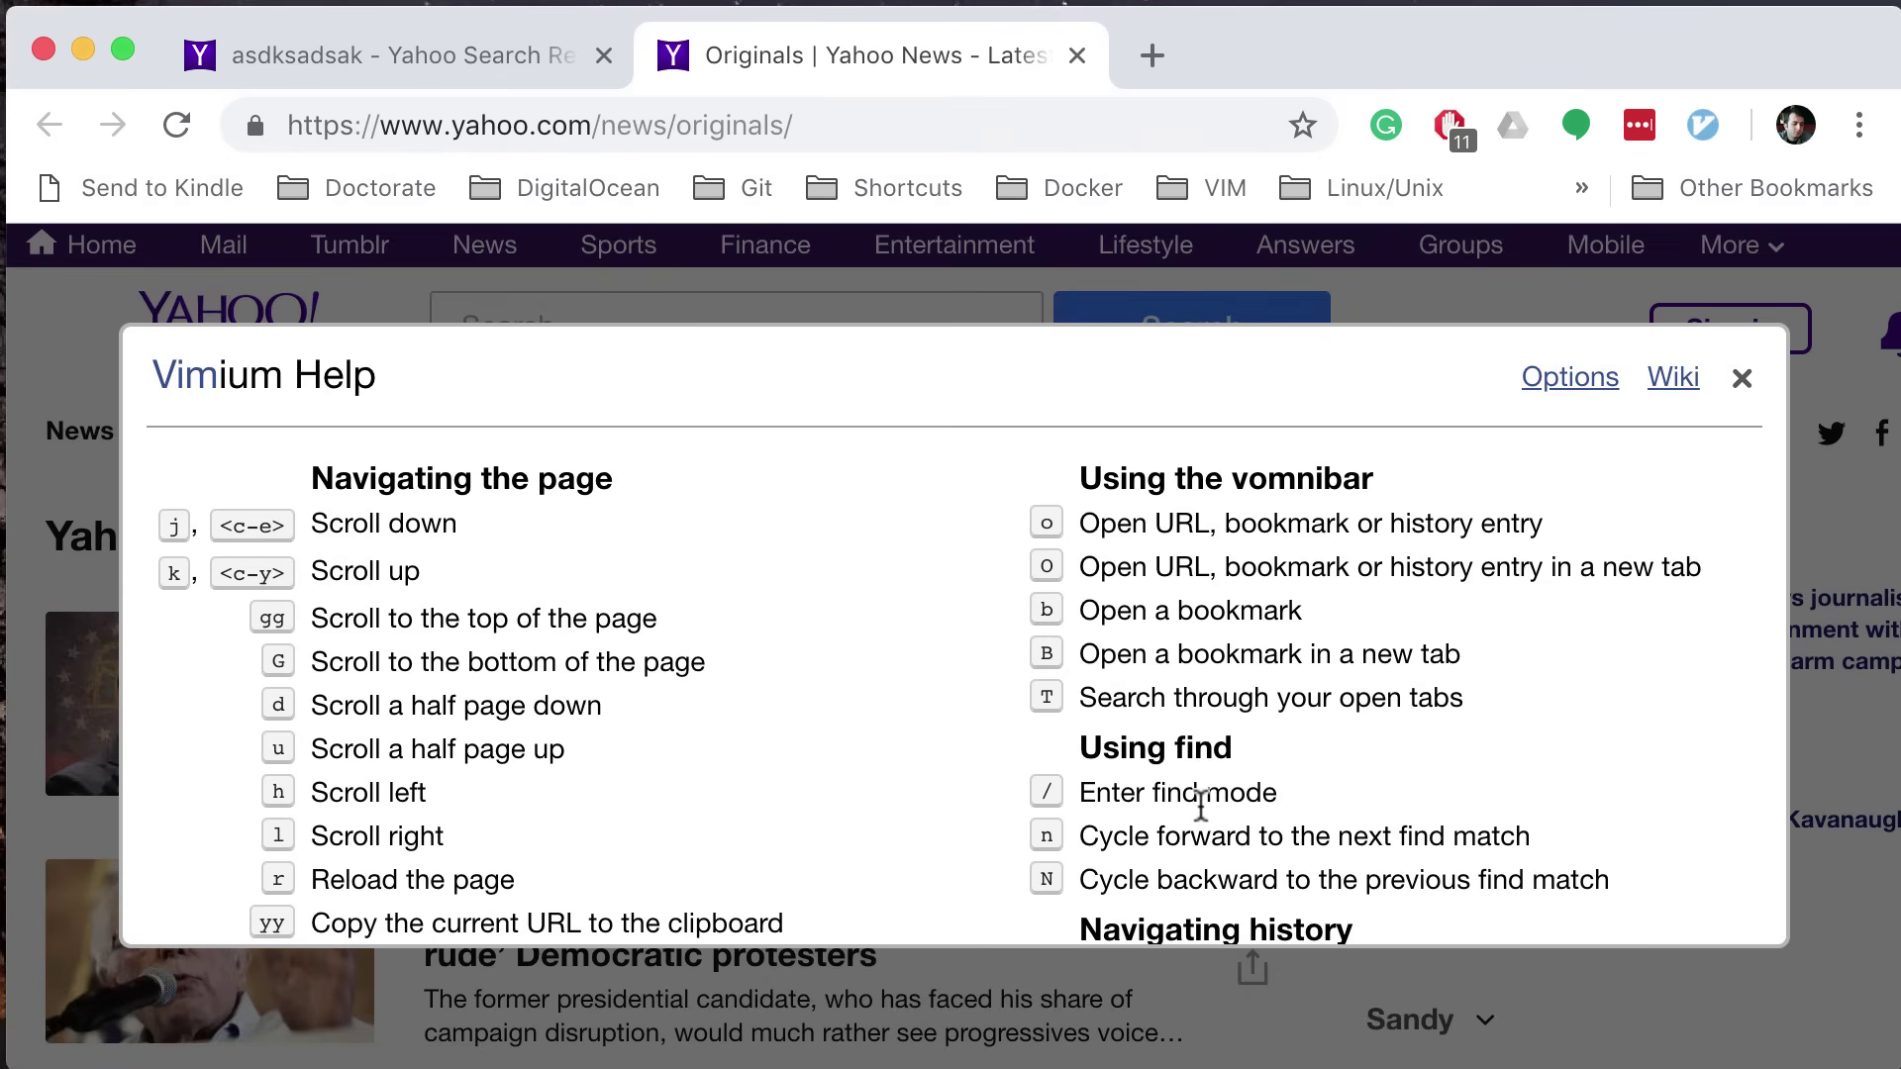
pyautogui.scroll(-1, 1202, 817)
pyautogui.scroll(-5, 1201, 817)
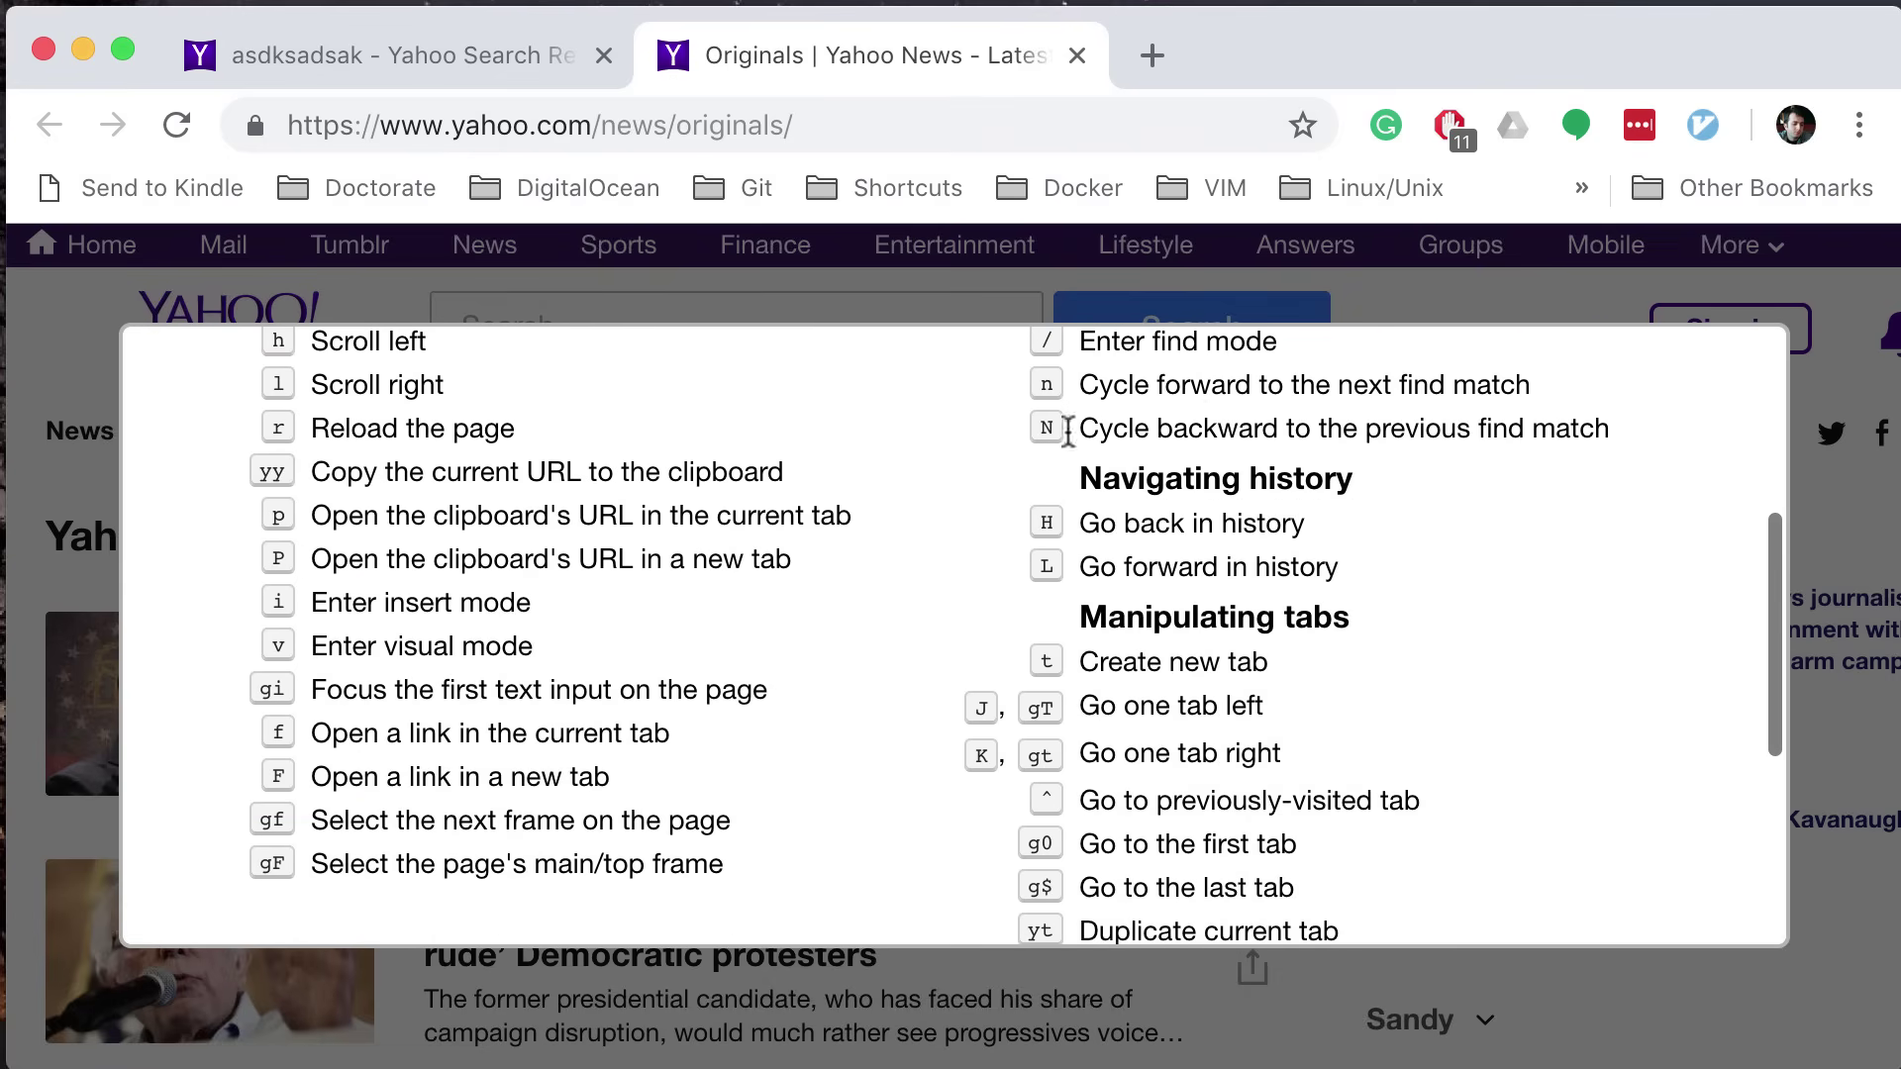
pyautogui.click(1022, 283)
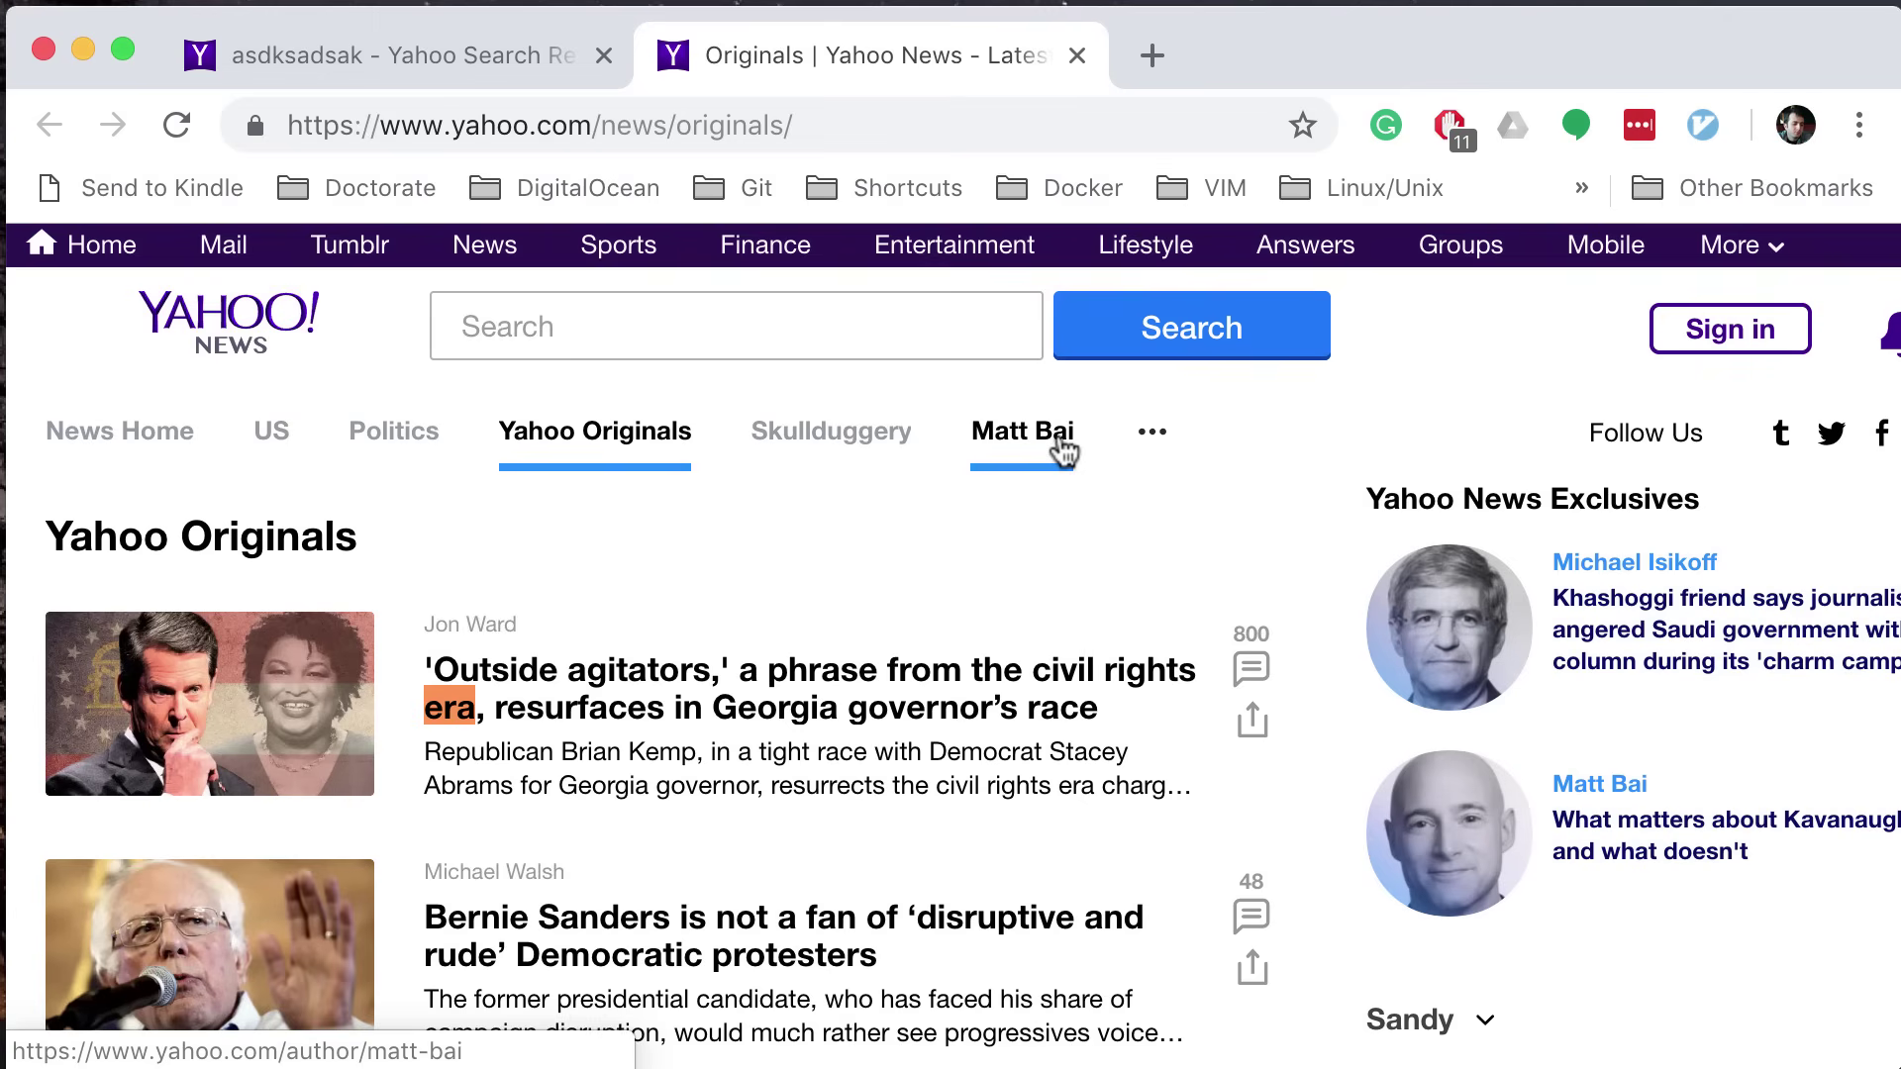
pyautogui.press('t')
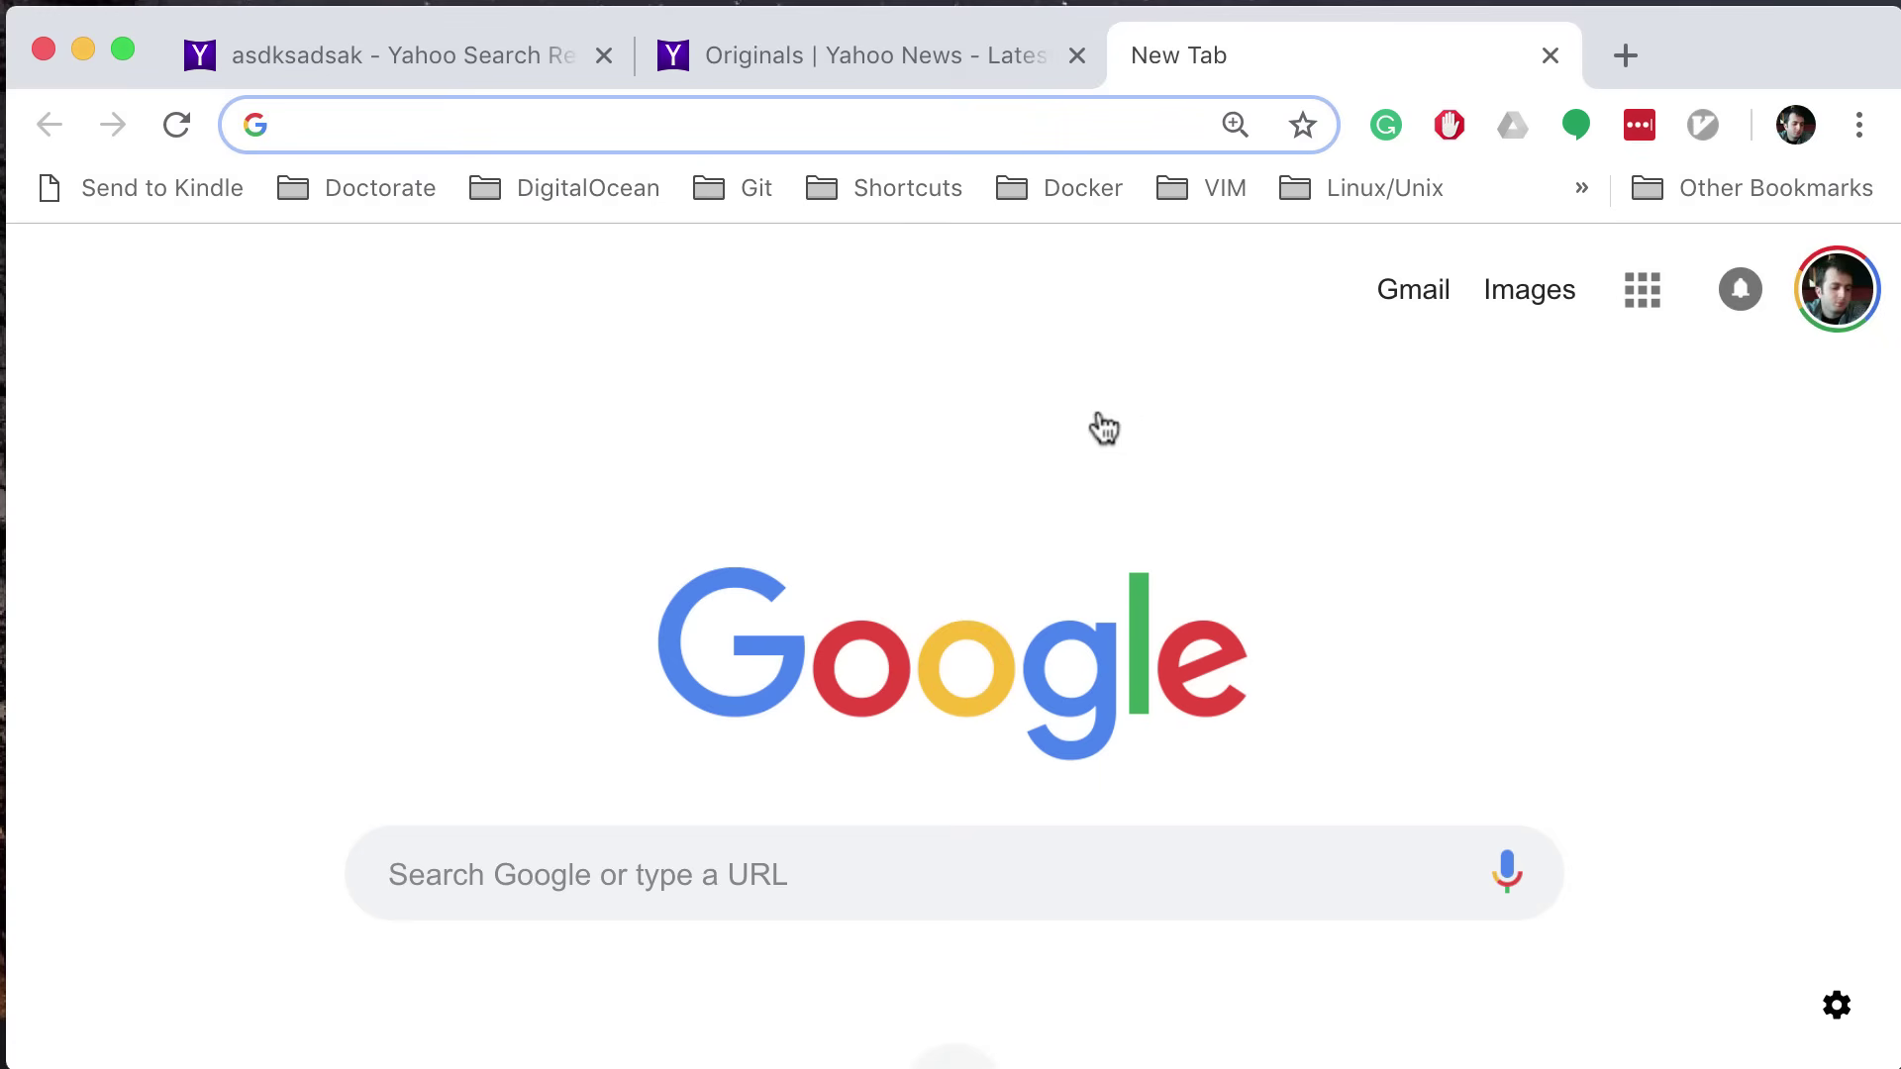
pyautogui.click(1550, 57)
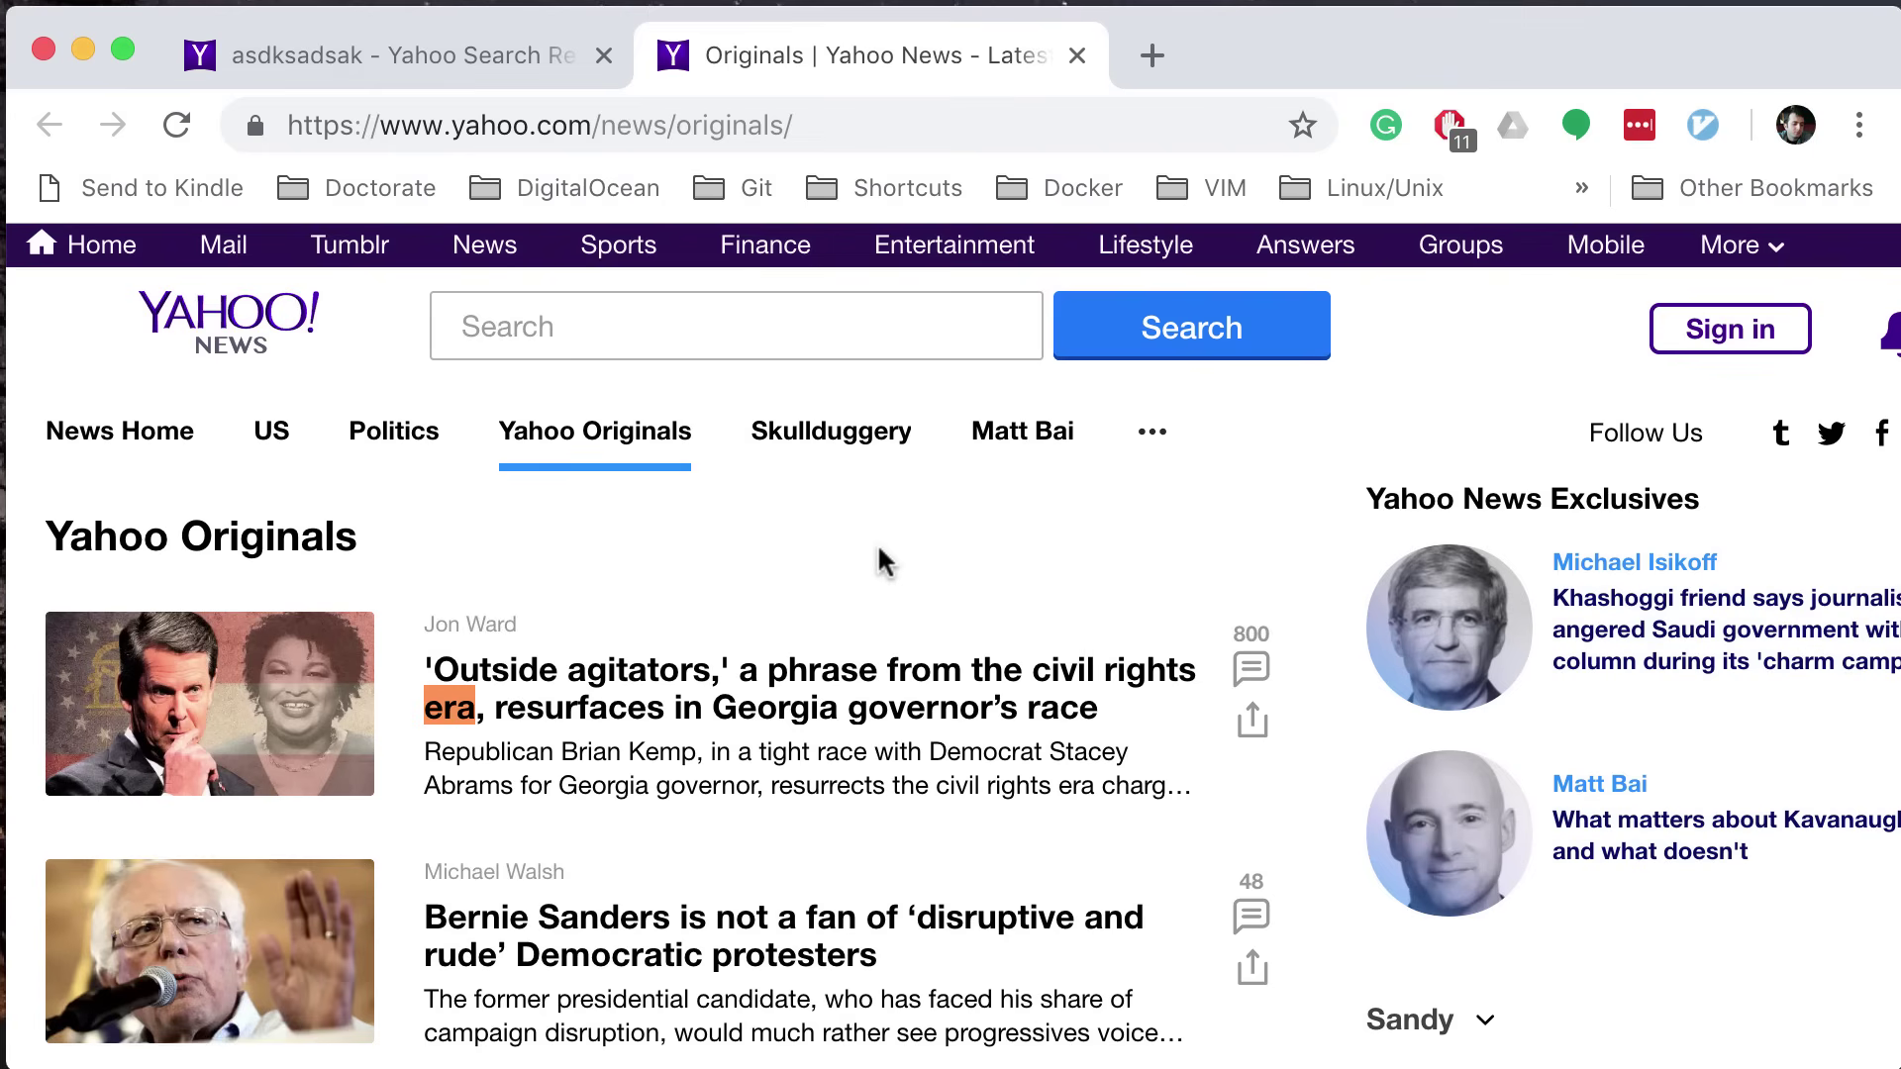
# Step: Scroll the Yahoo Originals page in all four directions: down, up, right and back left
pyautogui.scroll(-7, 880, 551)
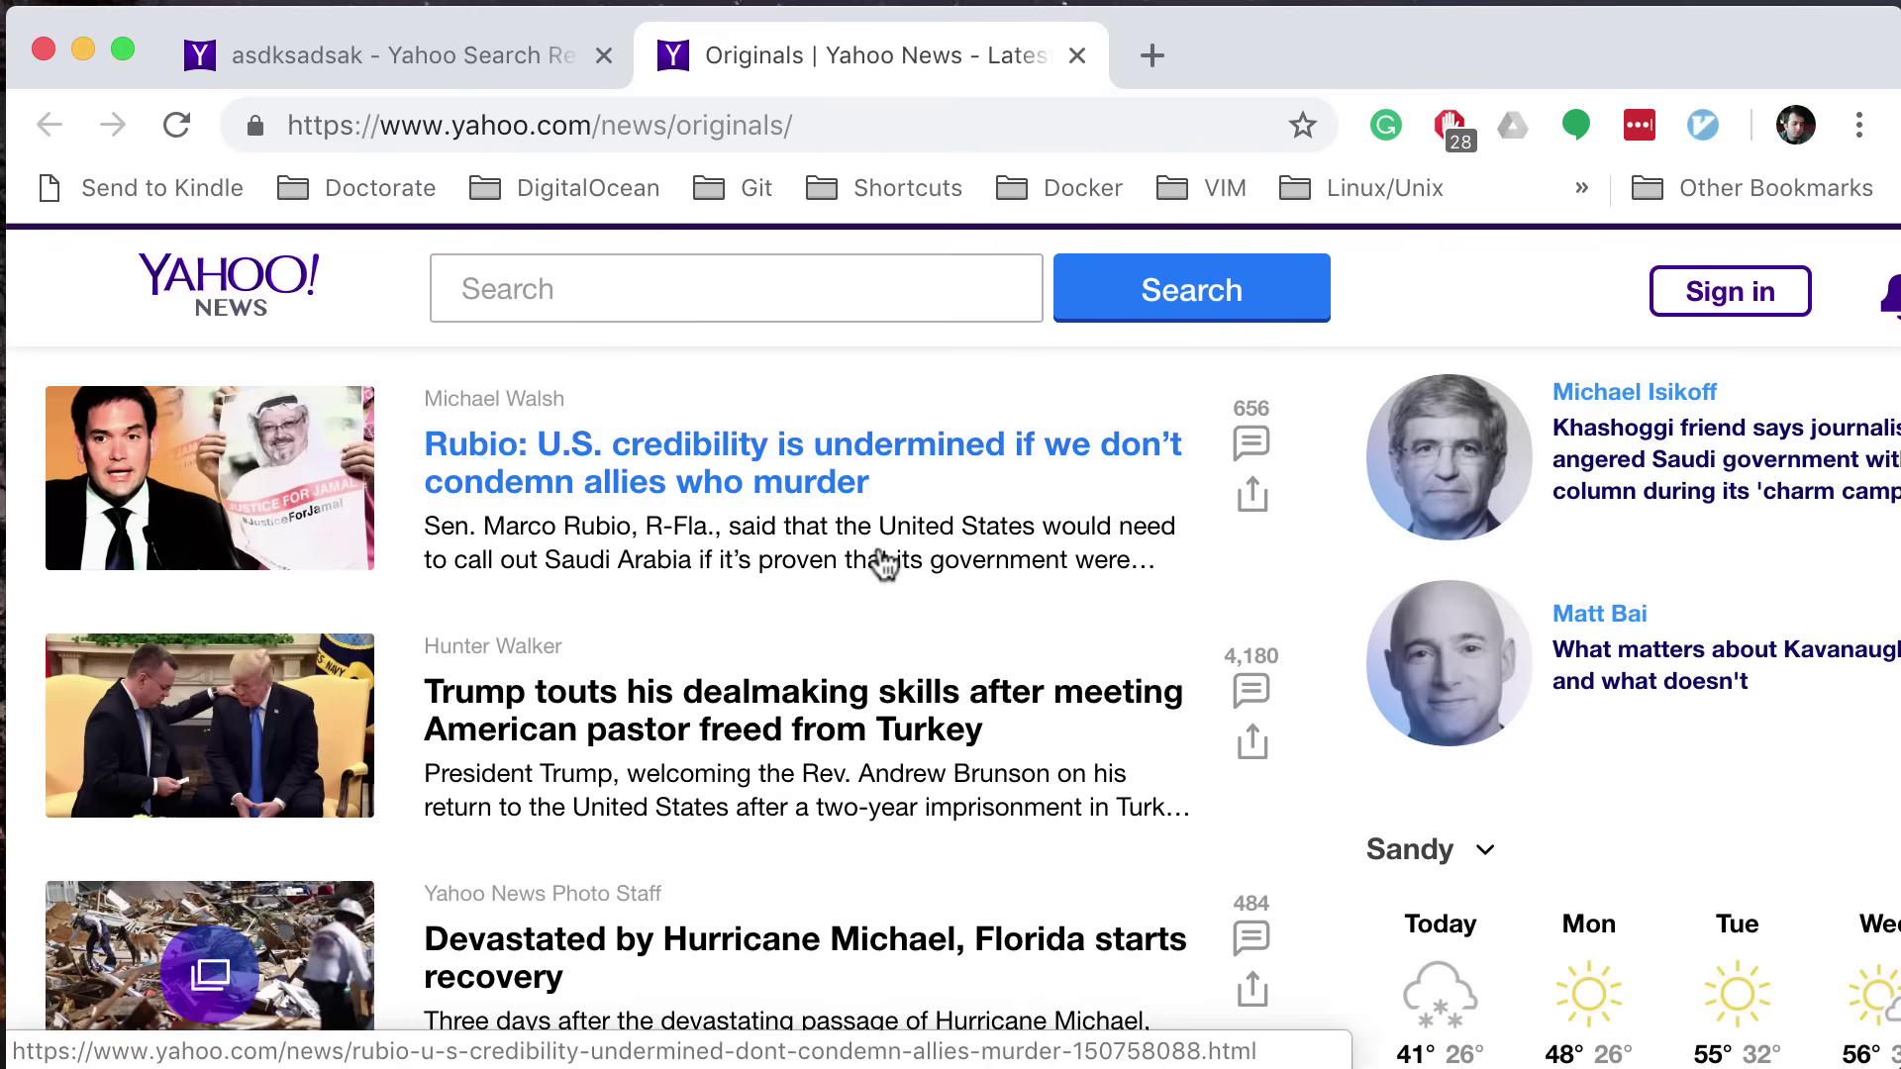
pyautogui.scroll(6, 883, 562)
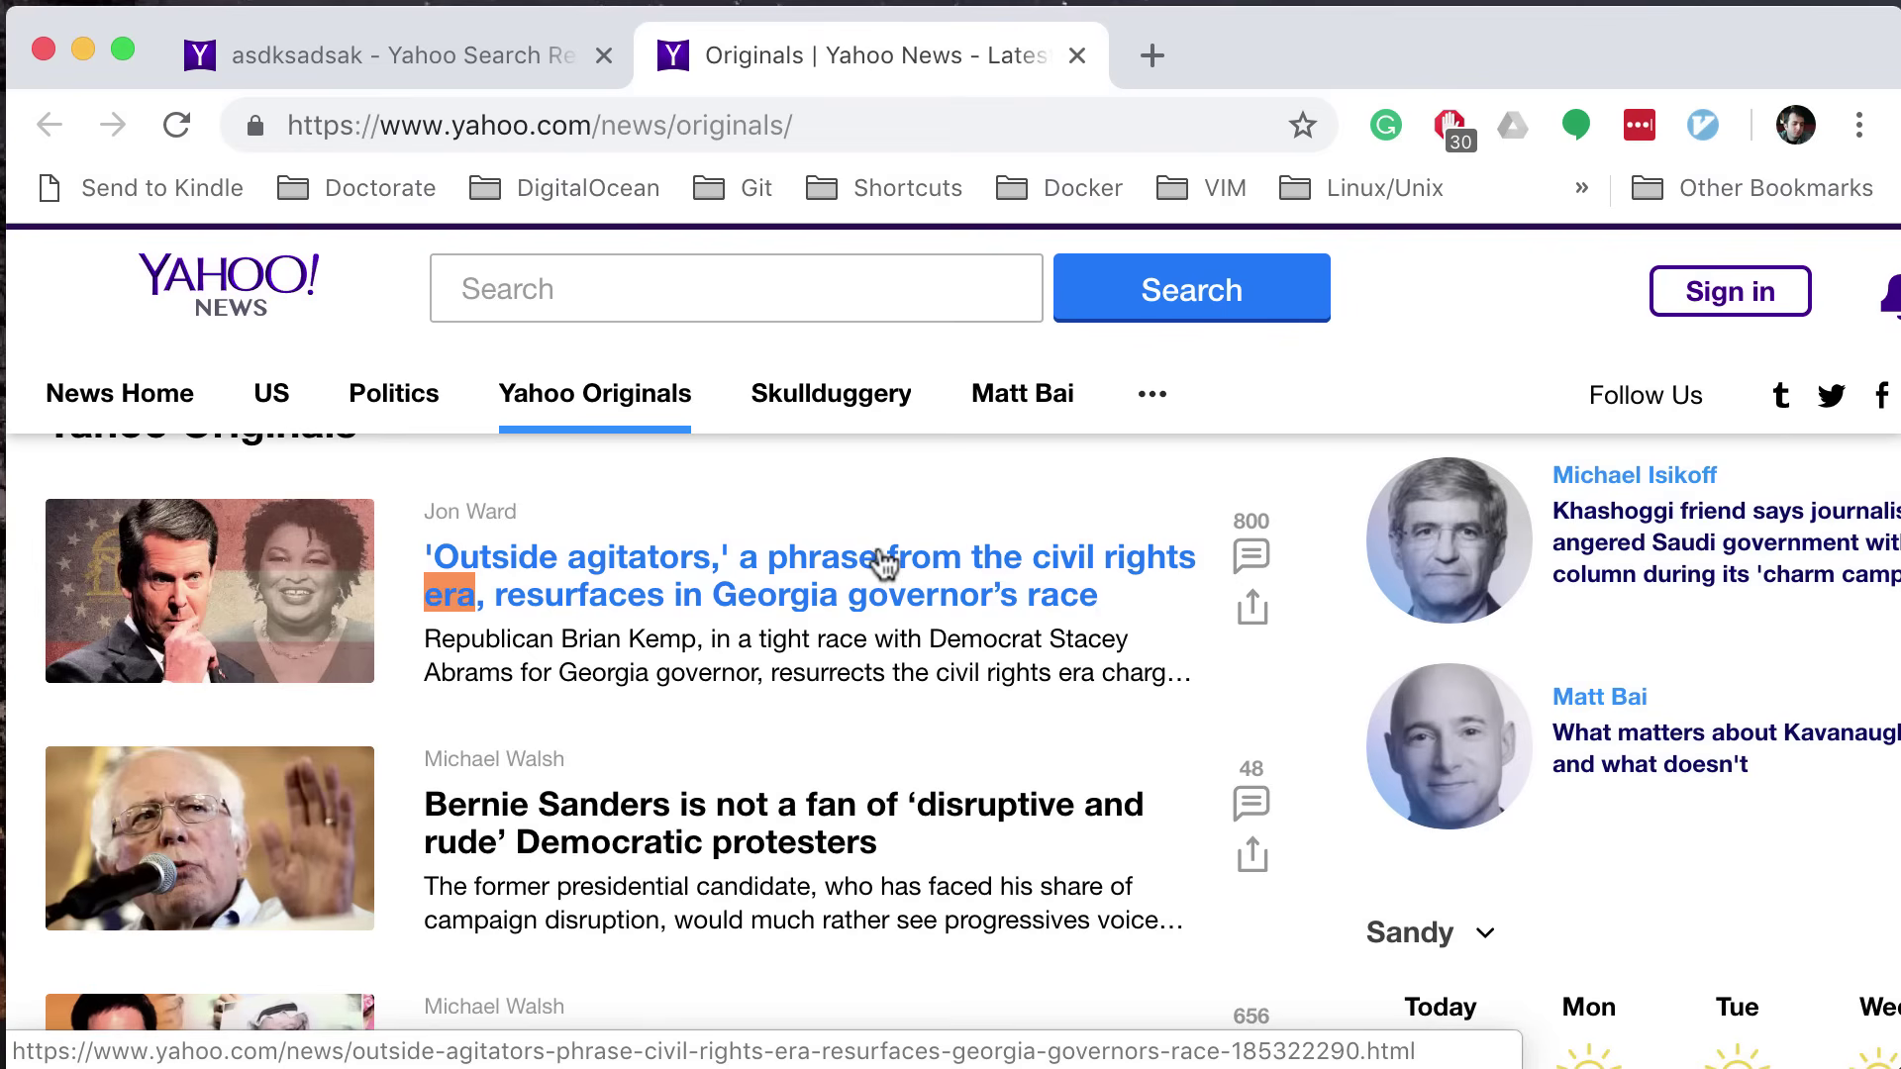
pyautogui.hscroll(3, 884, 562)
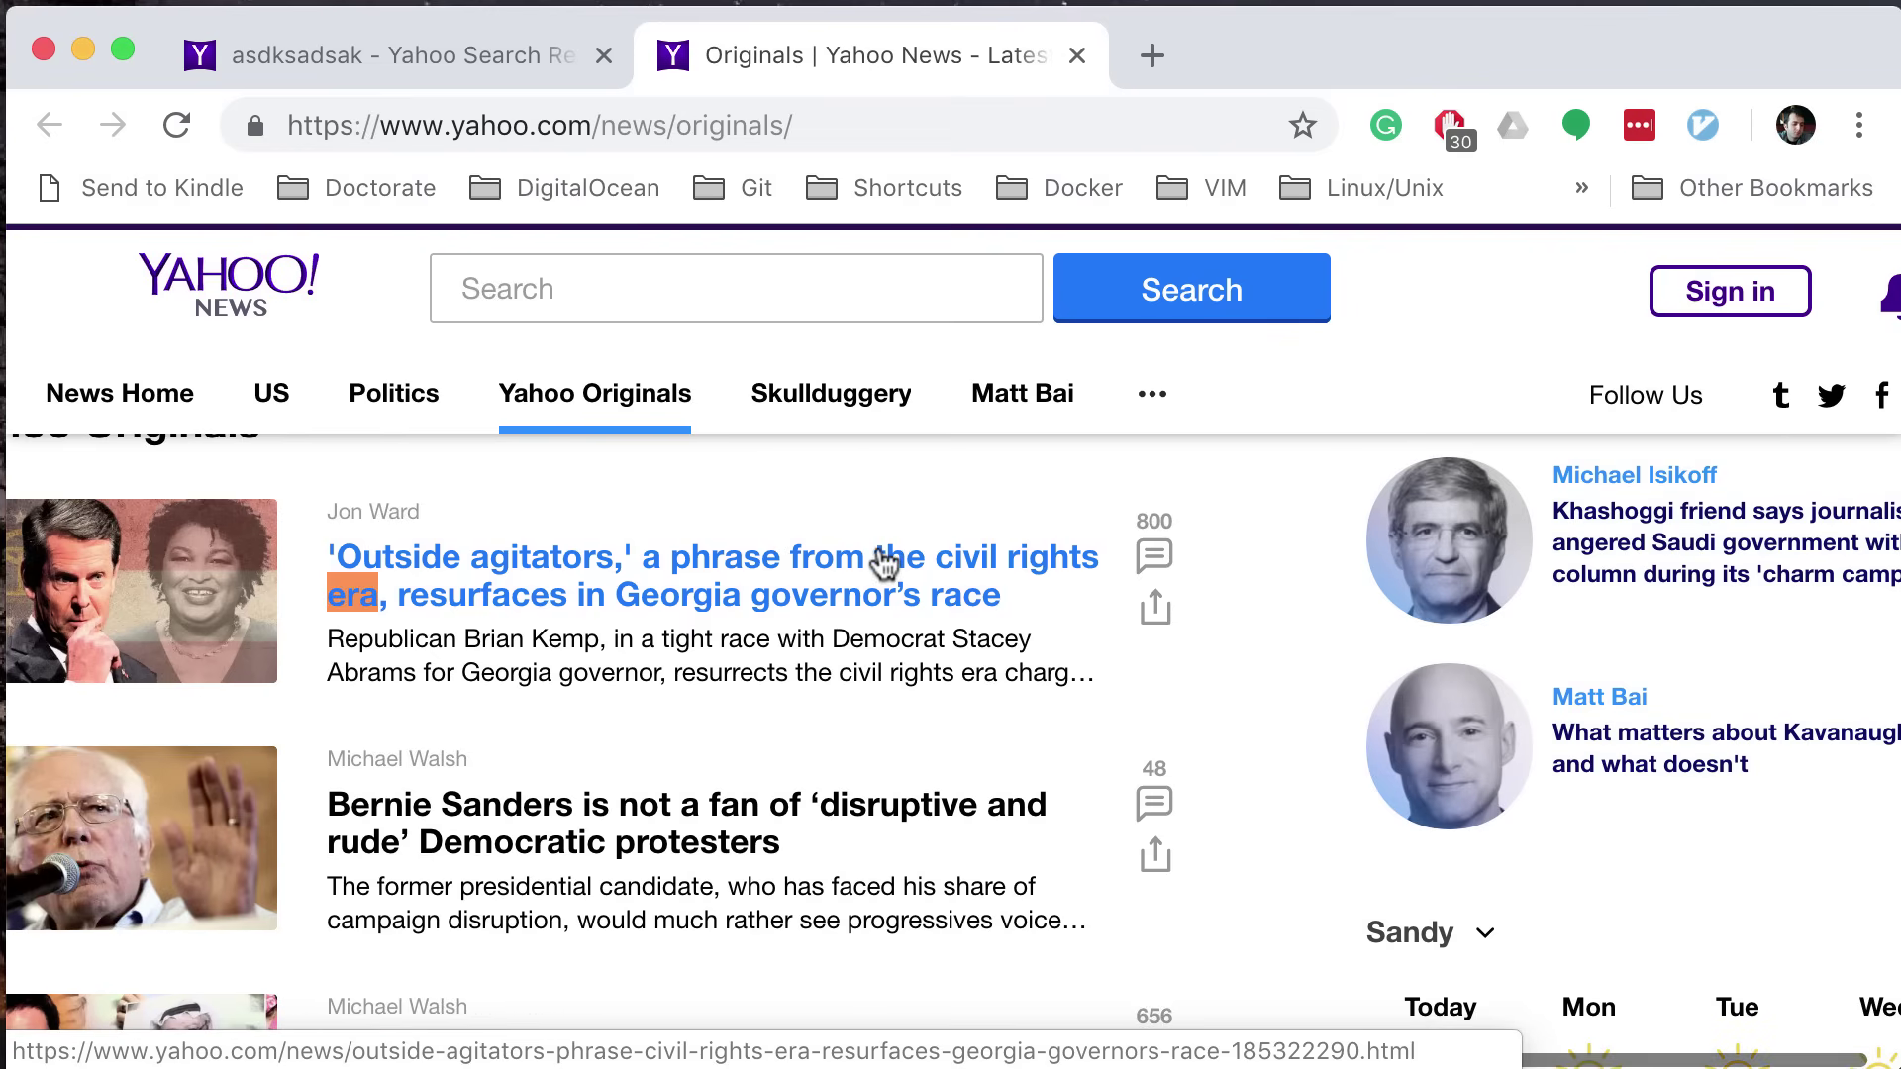
pyautogui.hscroll(-3, 884, 563)
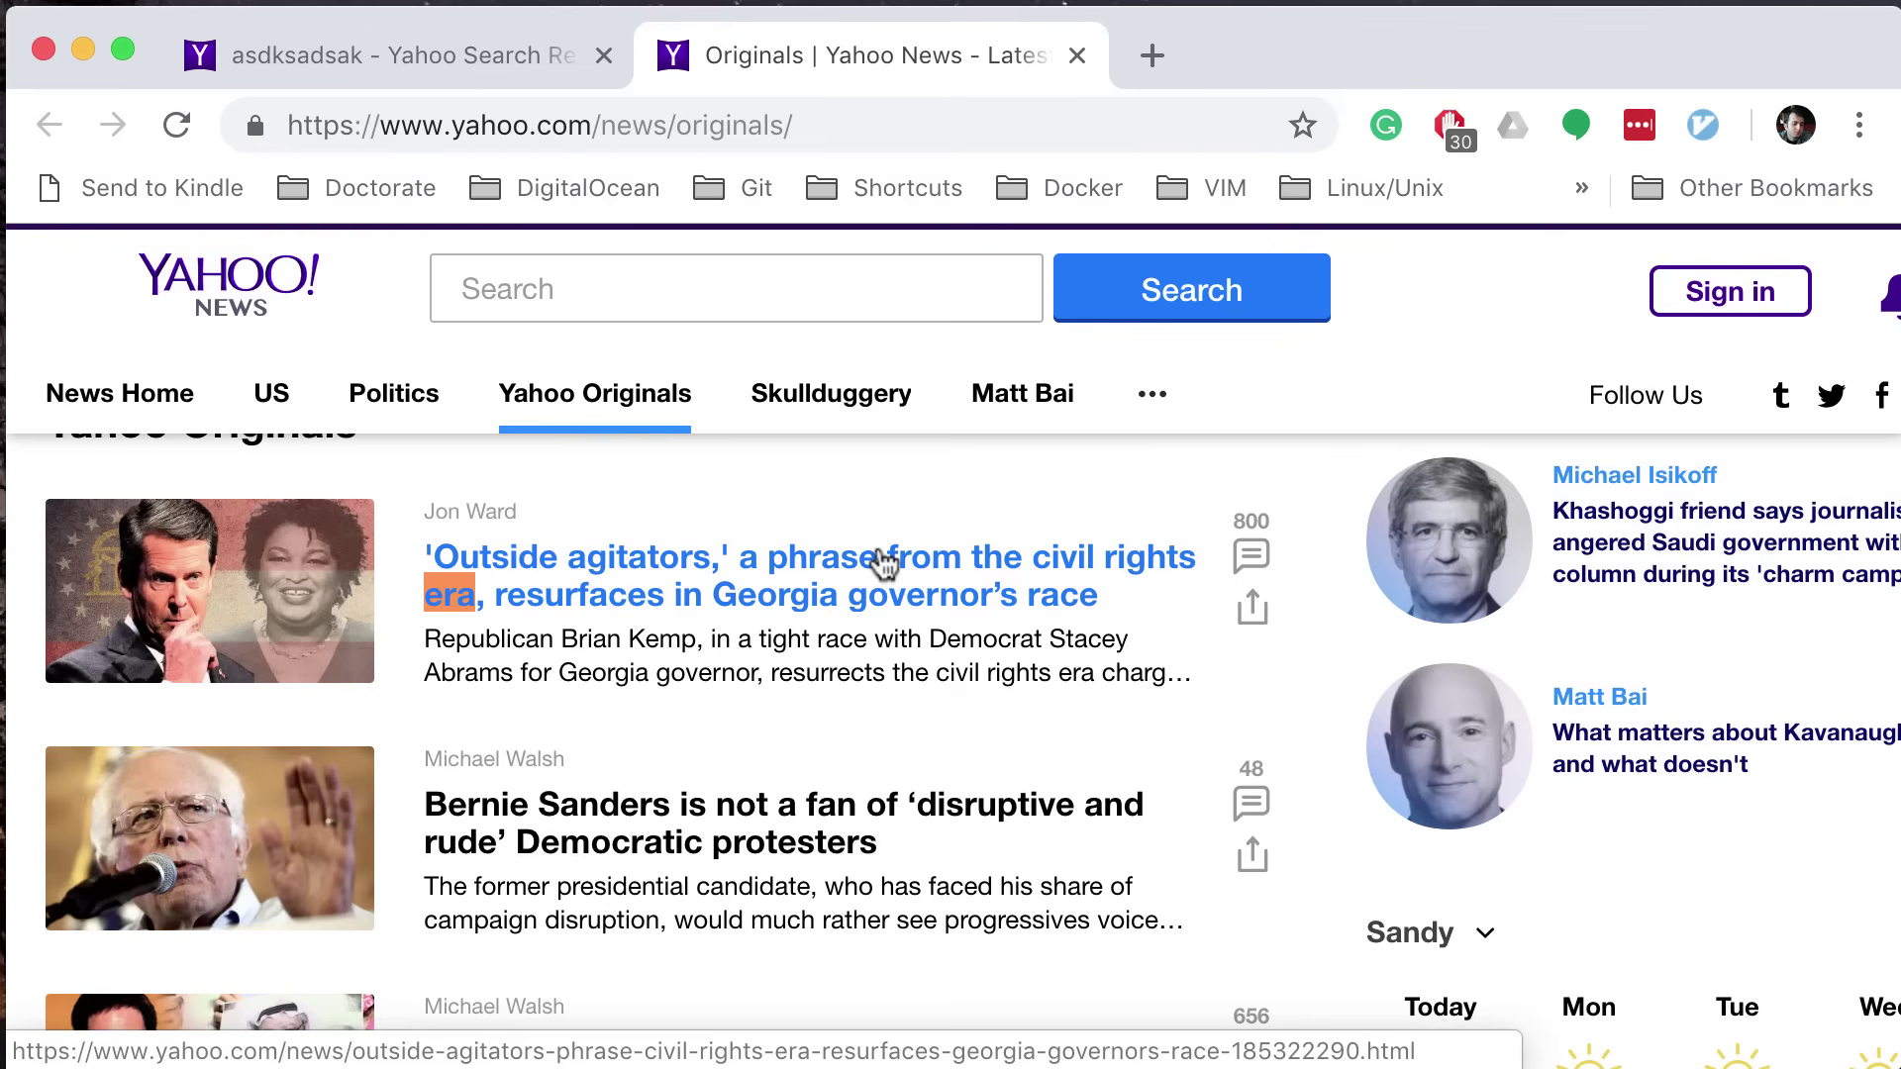
# Step: Browse far down the Yahoo Originals article list, going back up briefly before continuing to the older stories
pyautogui.scroll(-20, 884, 562)
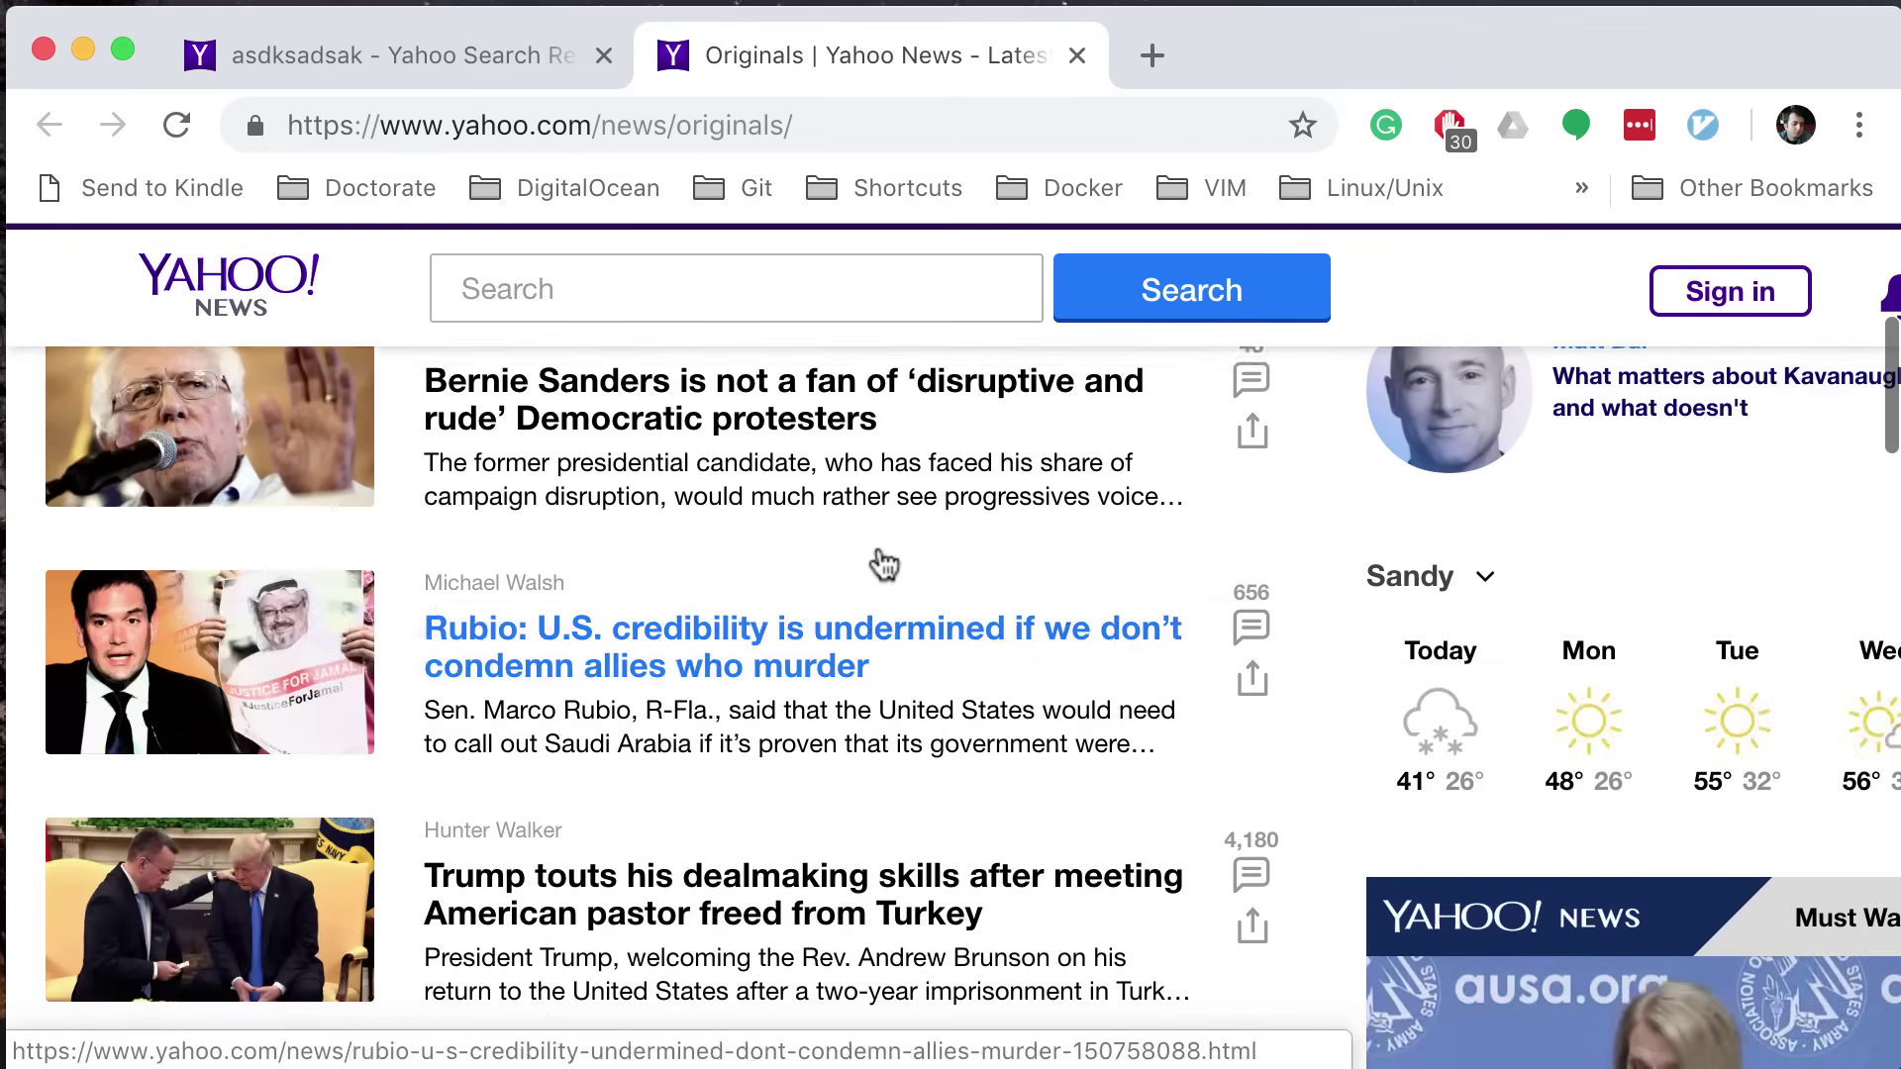
pyautogui.scroll(-20, 885, 562)
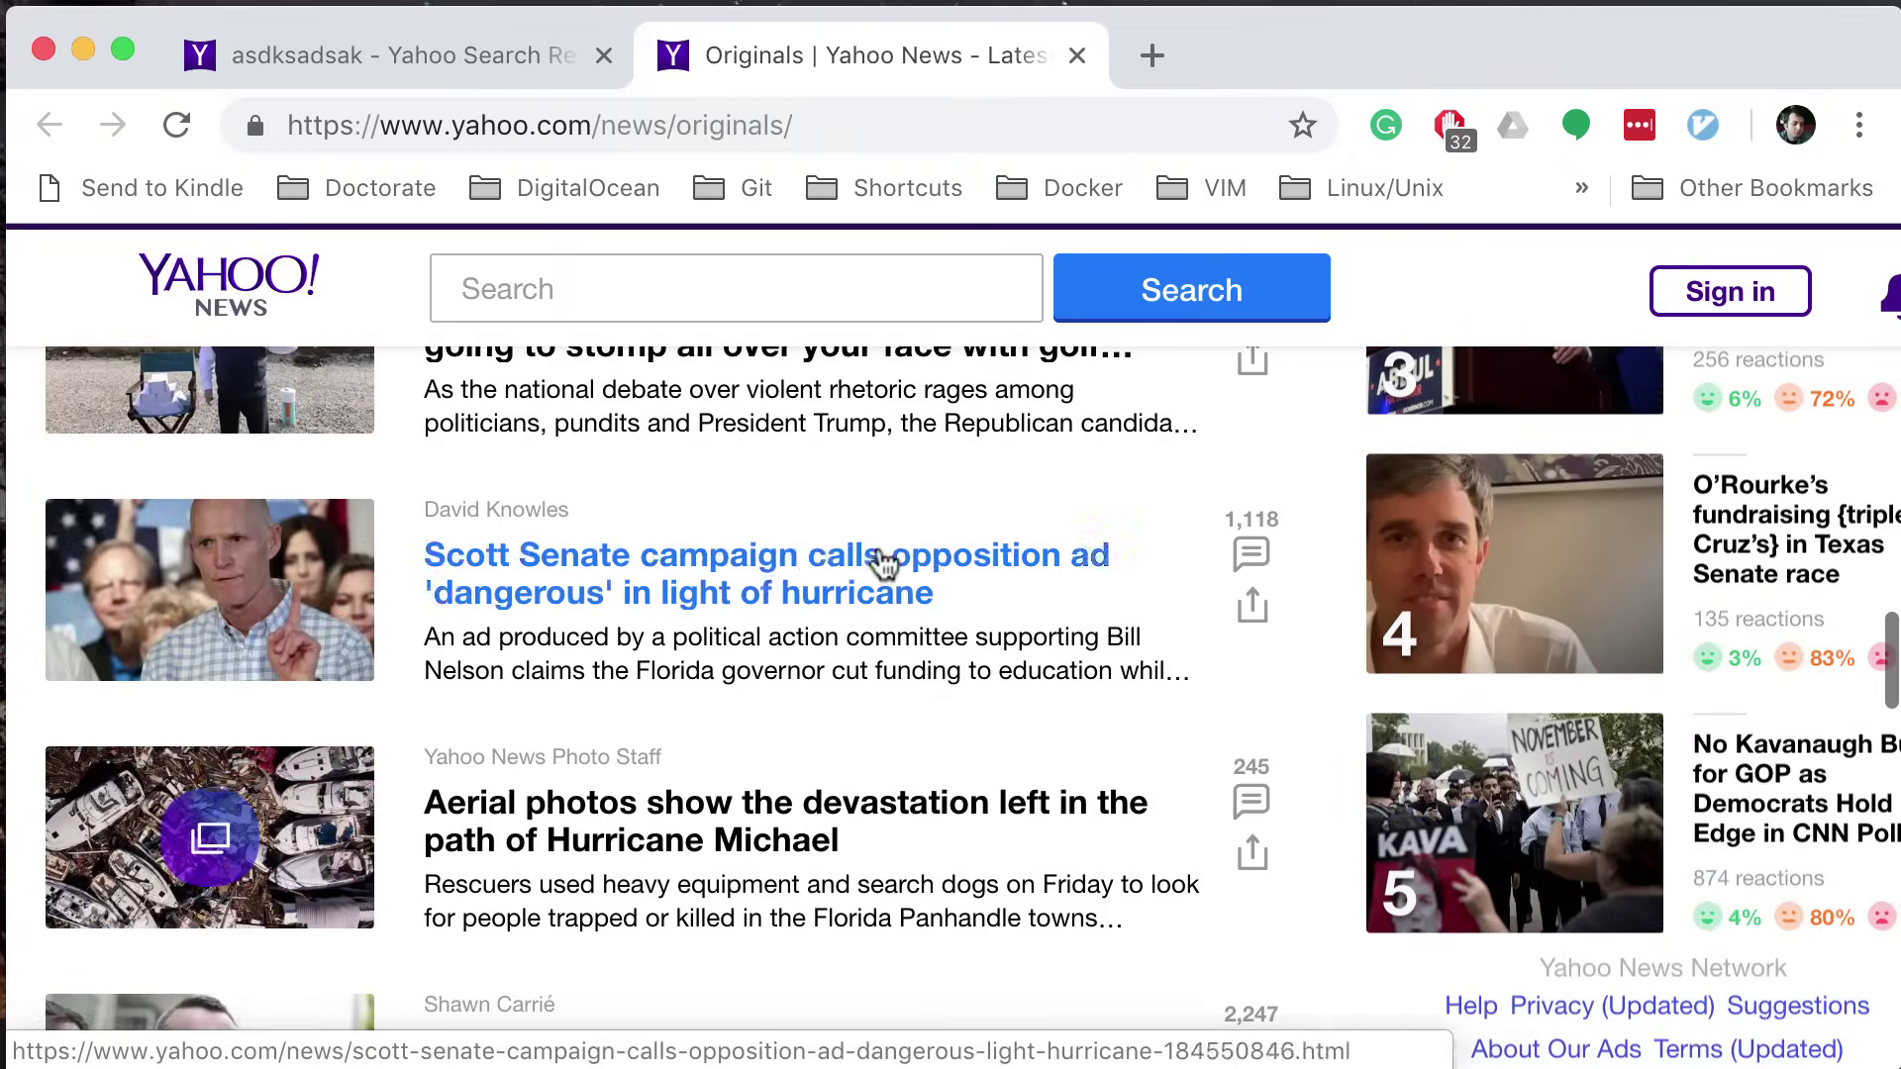
pyautogui.scroll(-5, 884, 562)
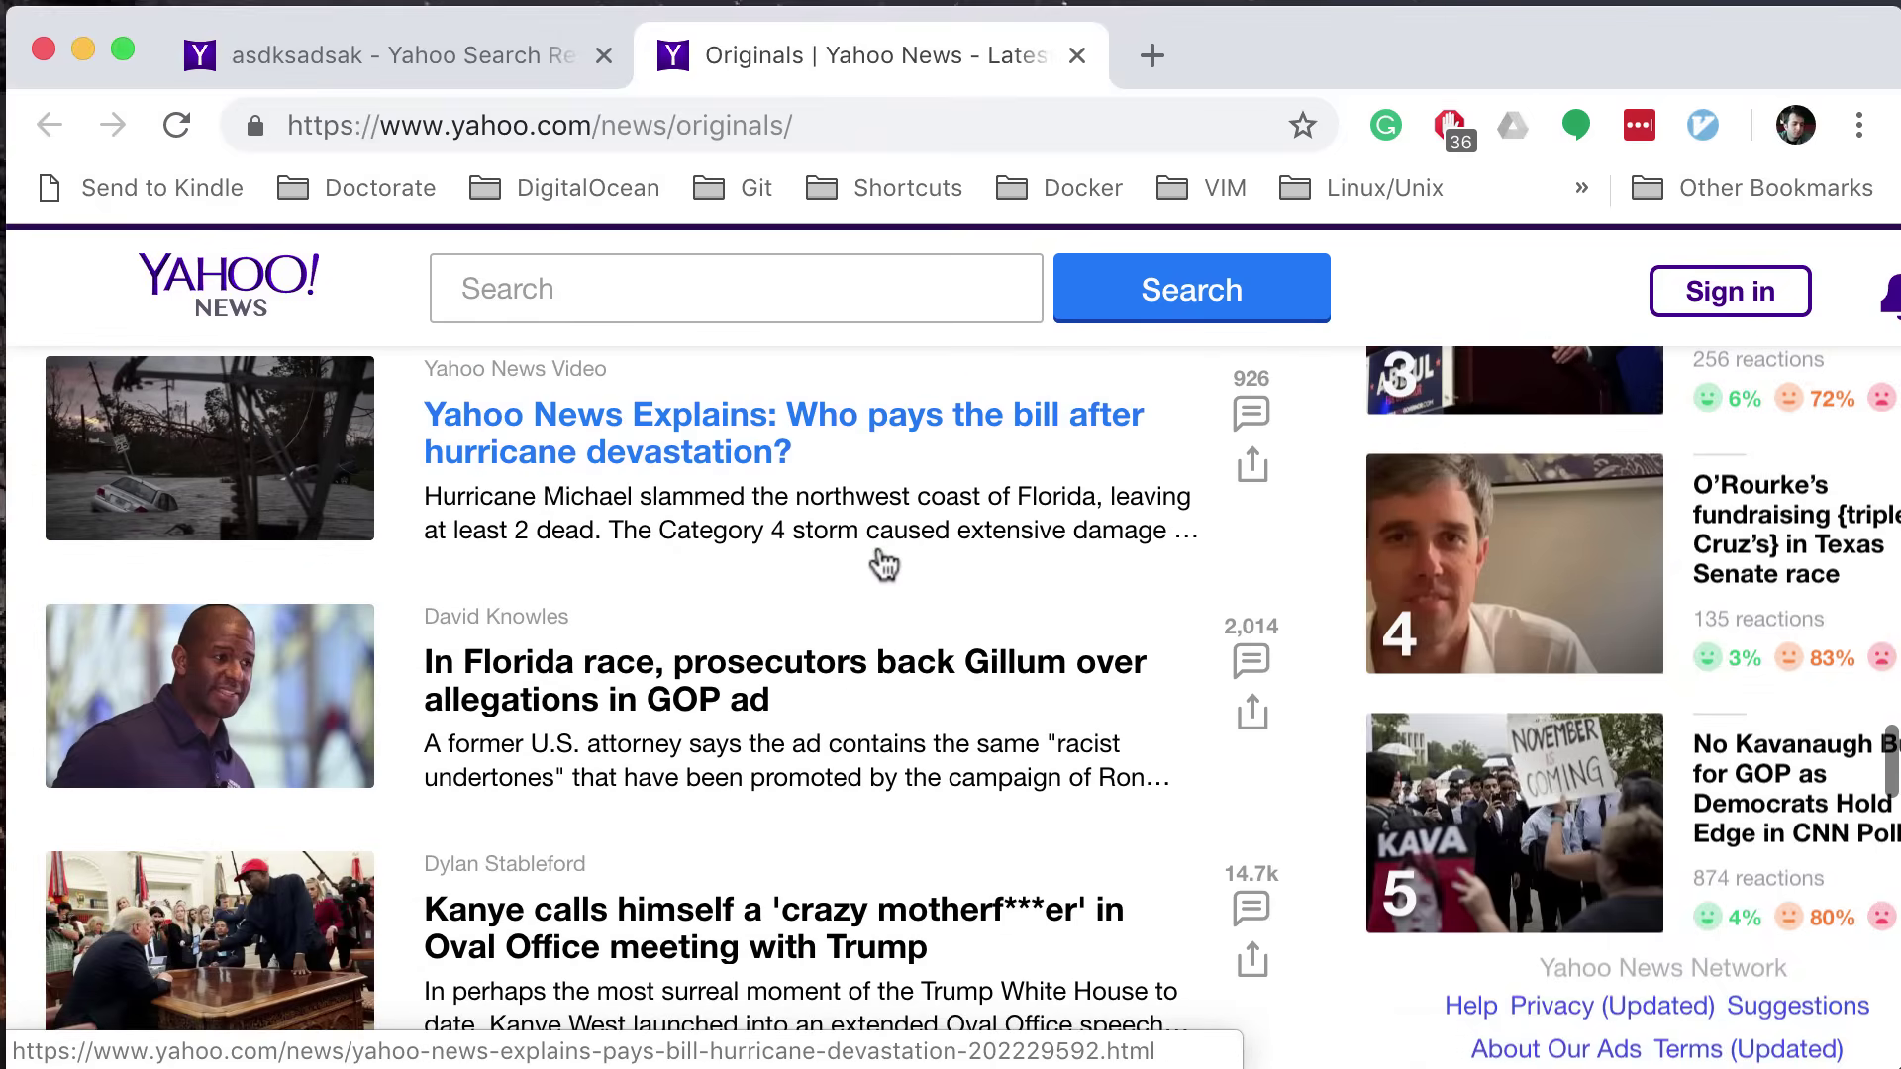
pyautogui.scroll(-2, 884, 562)
pyautogui.scroll(-10, 884, 563)
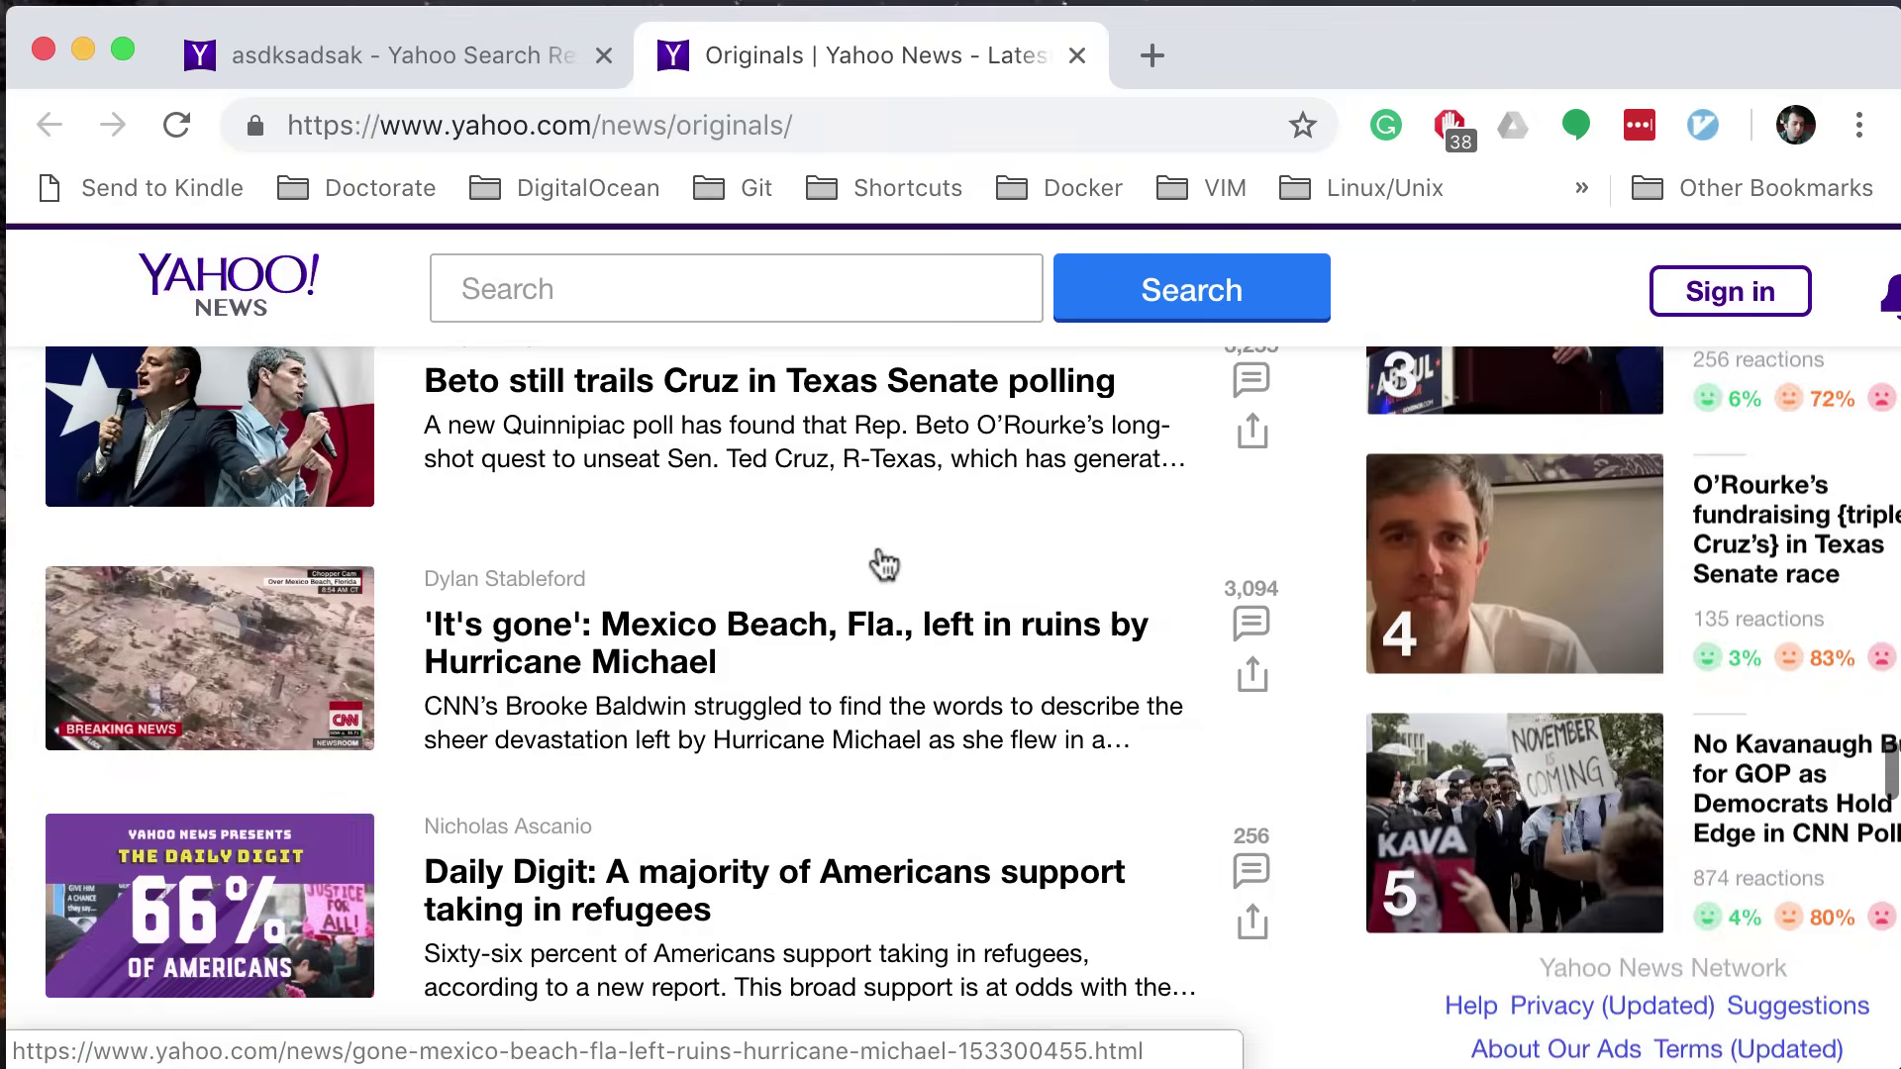
pyautogui.scroll(3, 884, 562)
pyautogui.scroll(5, 884, 563)
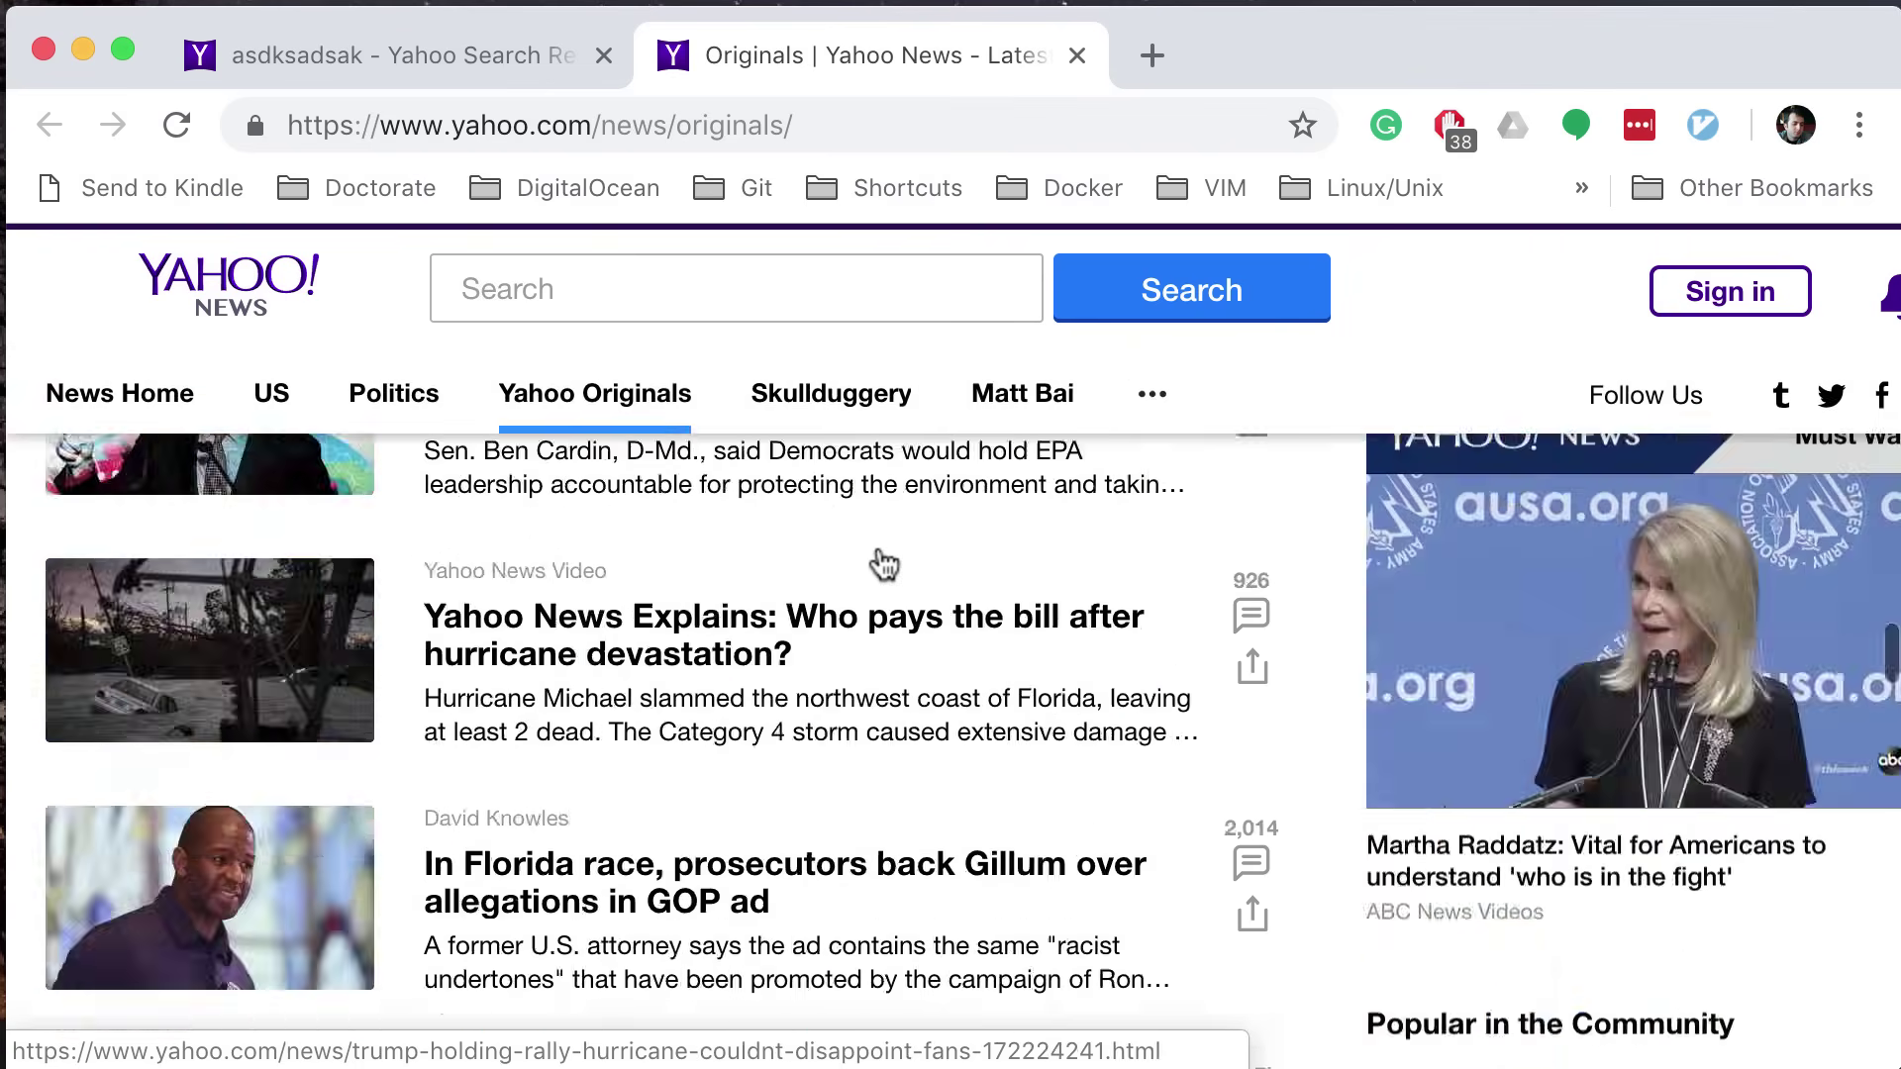
pyautogui.scroll(4, 884, 562)
pyautogui.scroll(-5, 884, 563)
pyautogui.scroll(-5, 885, 563)
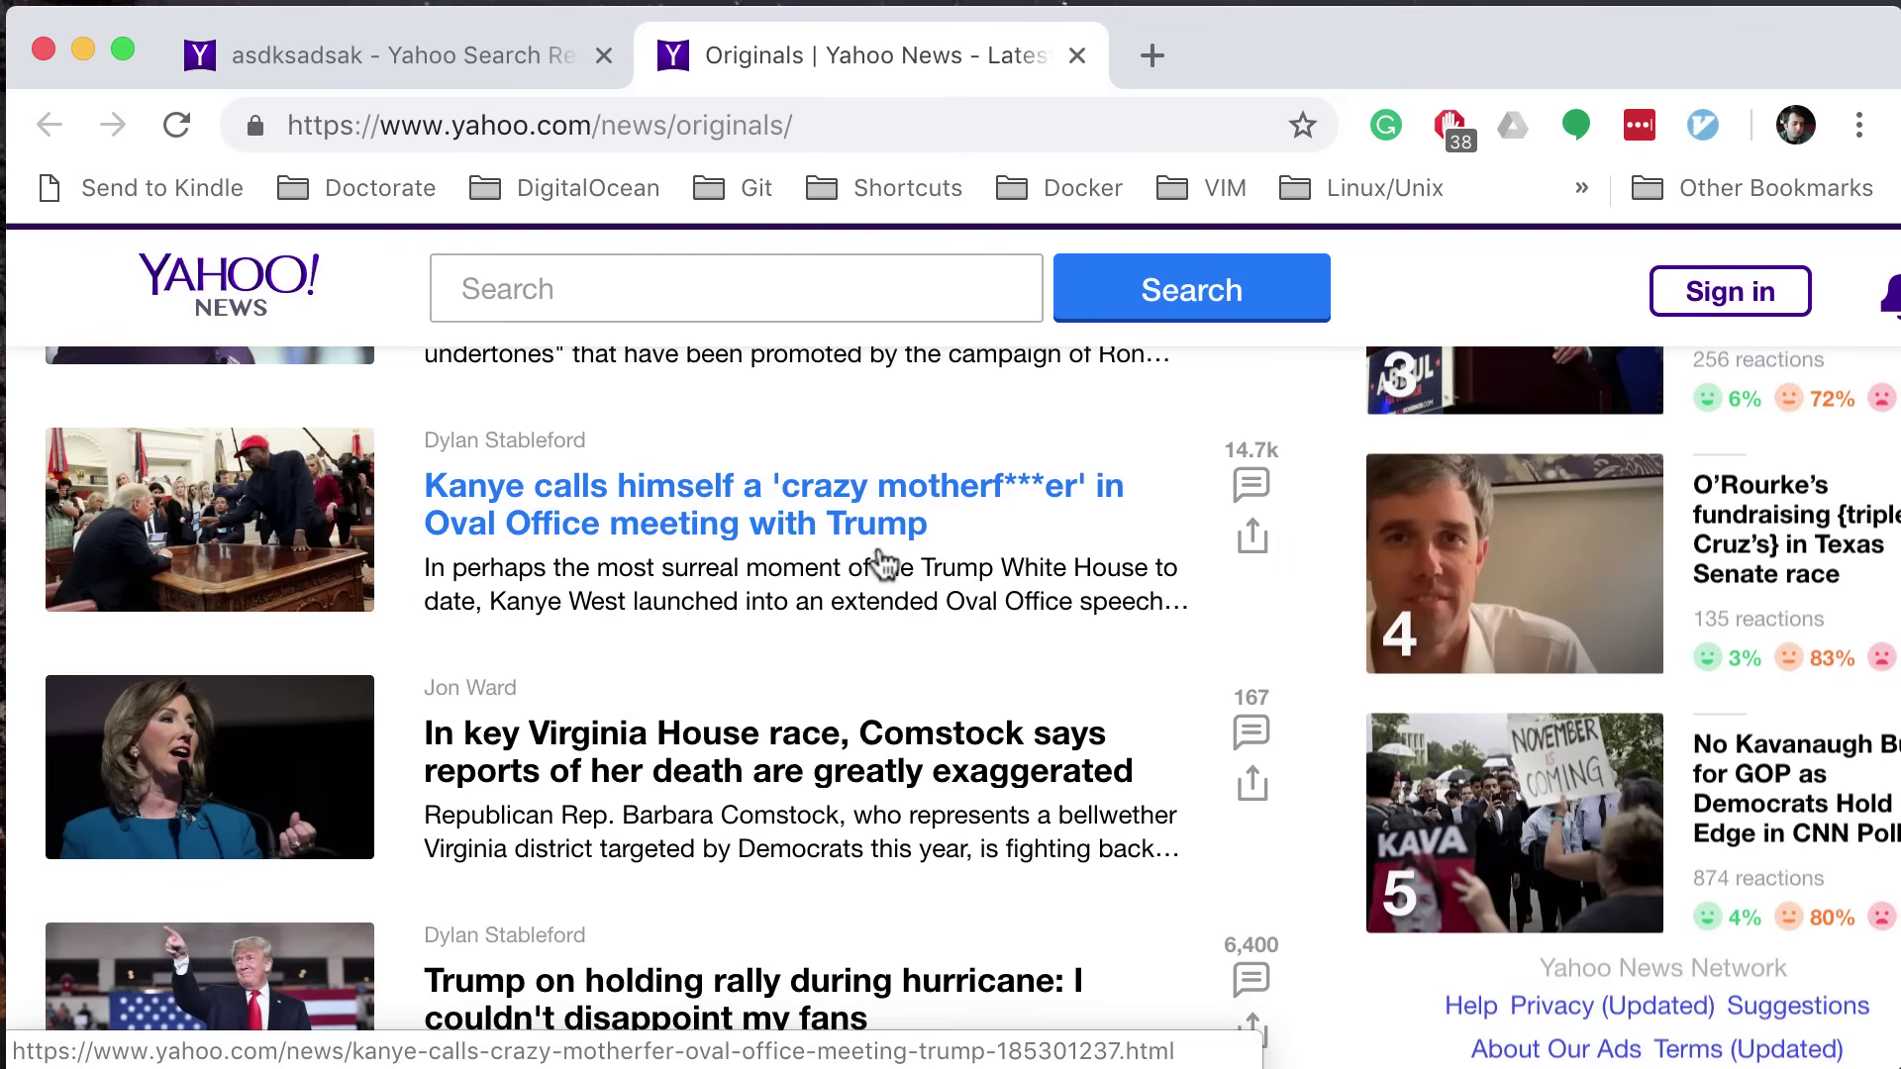
pyautogui.scroll(-2, 884, 562)
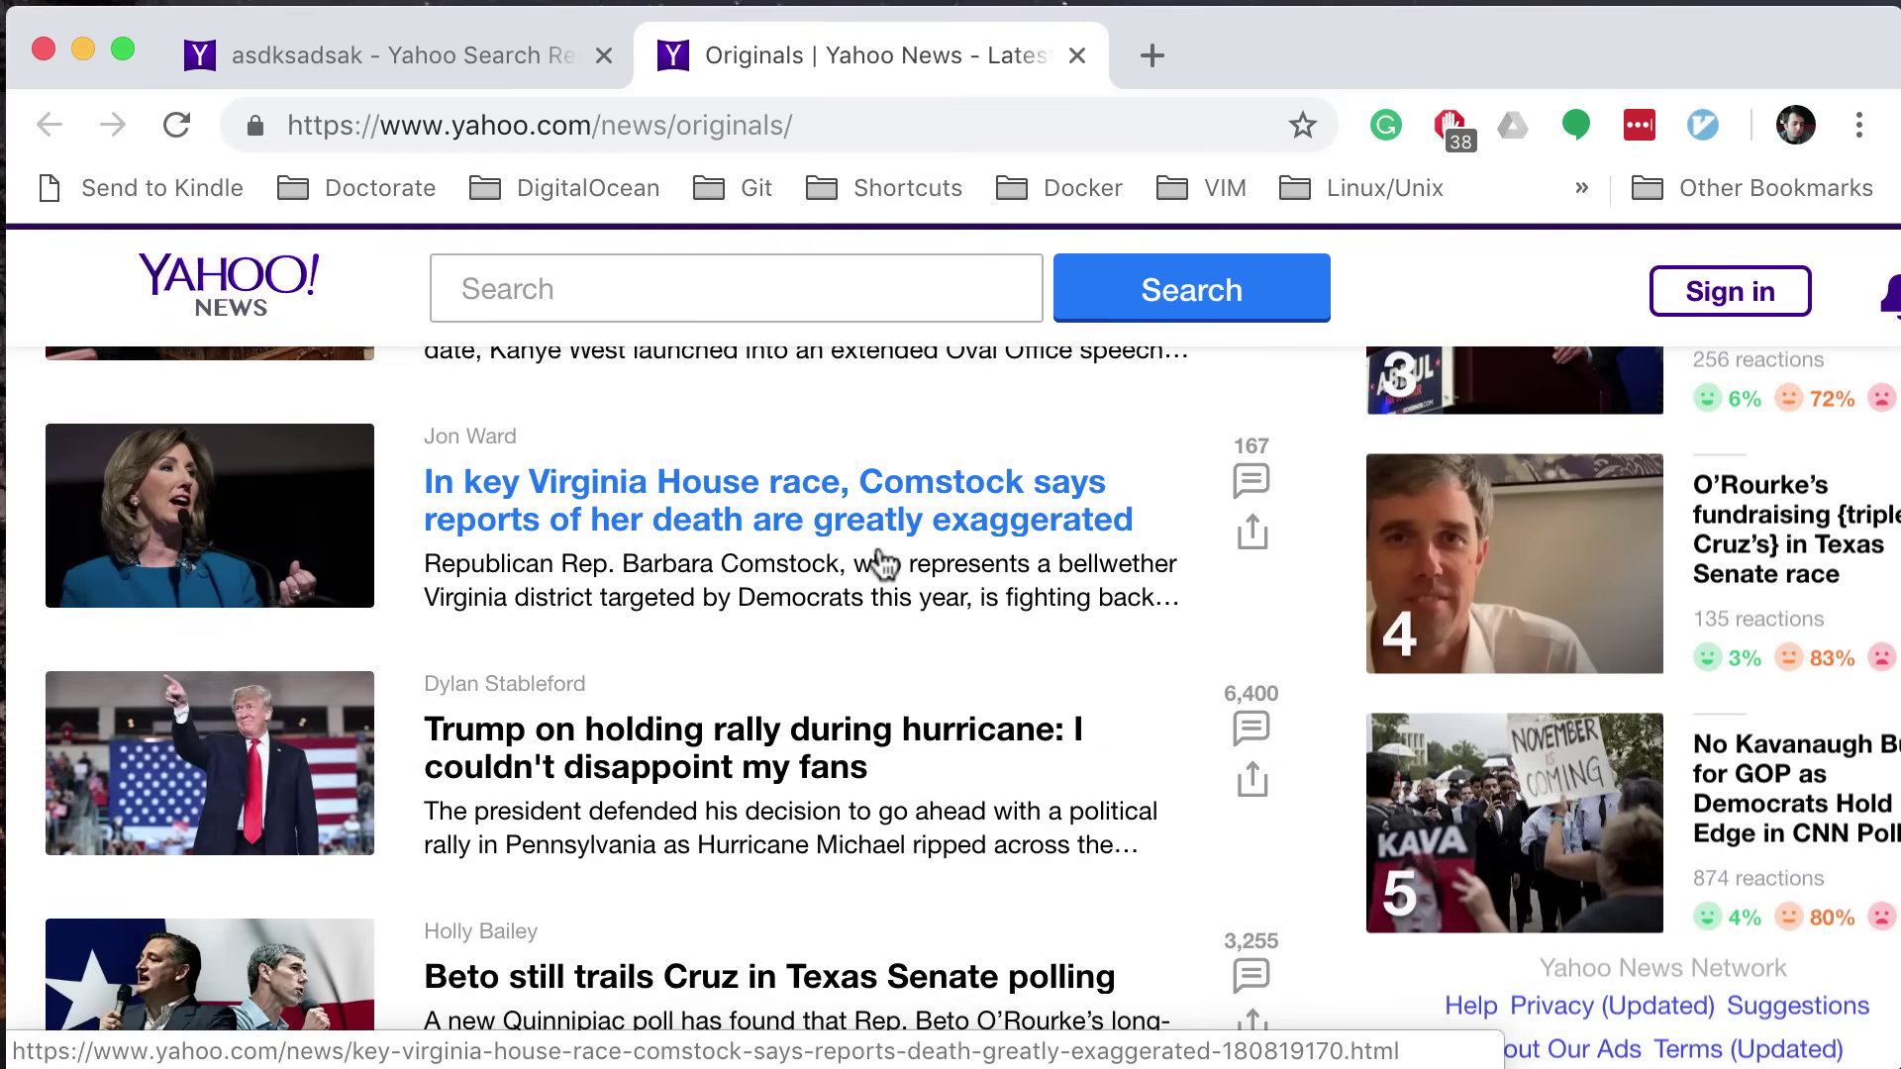
pyautogui.scroll(-15, 884, 562)
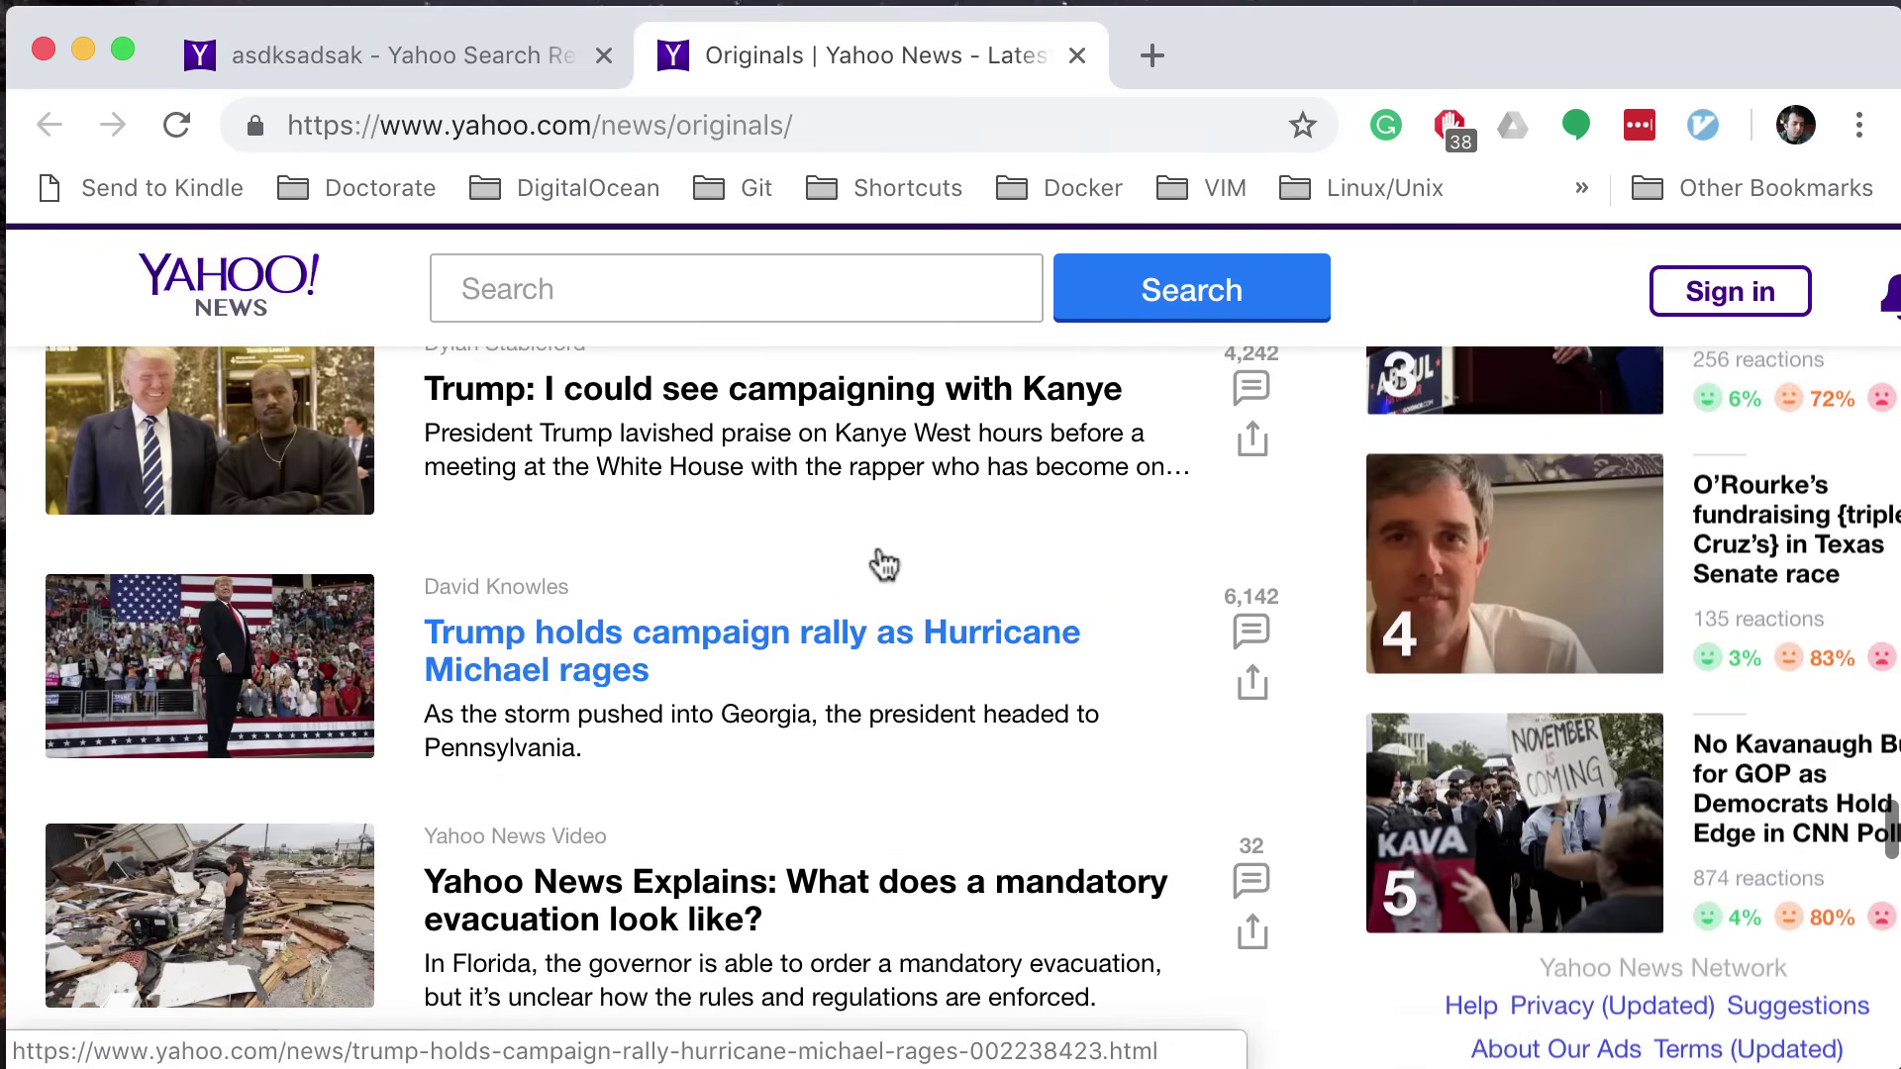
pyautogui.scroll(-15, 884, 563)
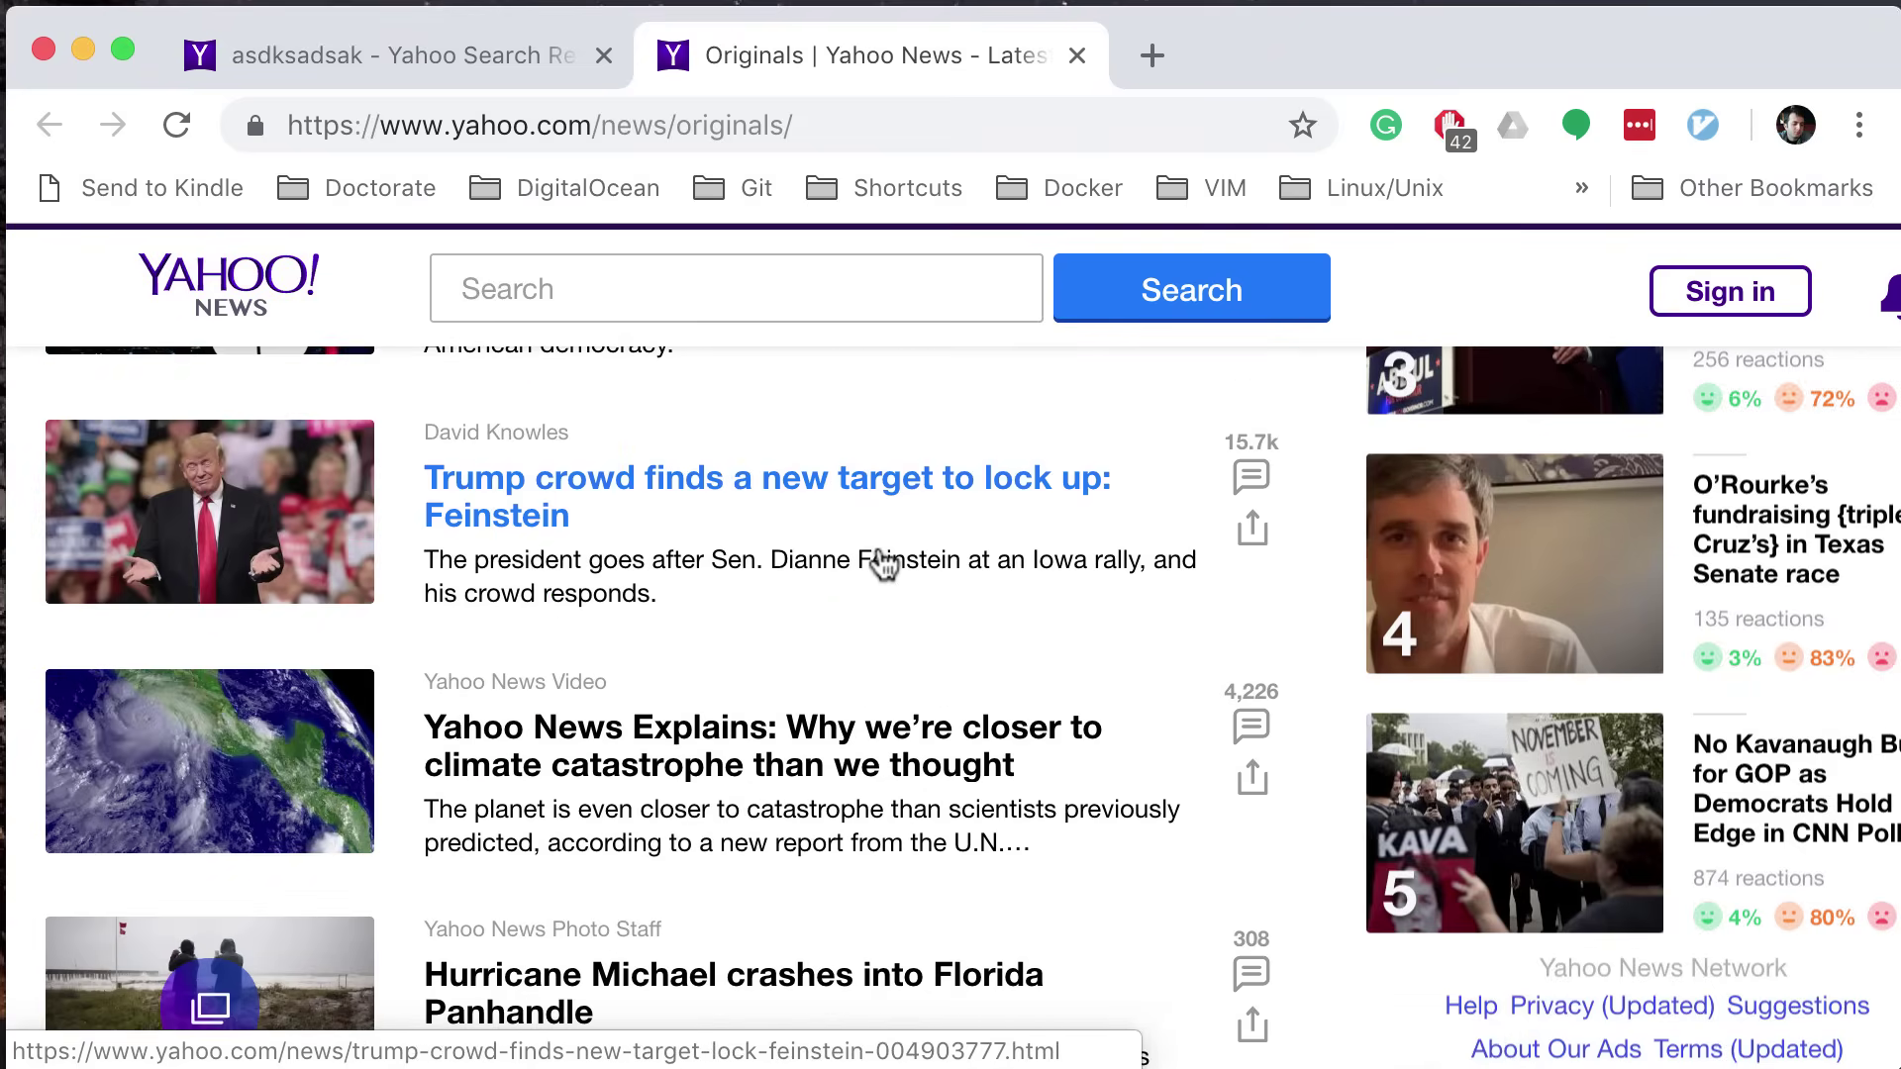
# Step: Review the tab manipulation and miscellaneous commands at the end of the Vimium help and close it
pyautogui.press('?')
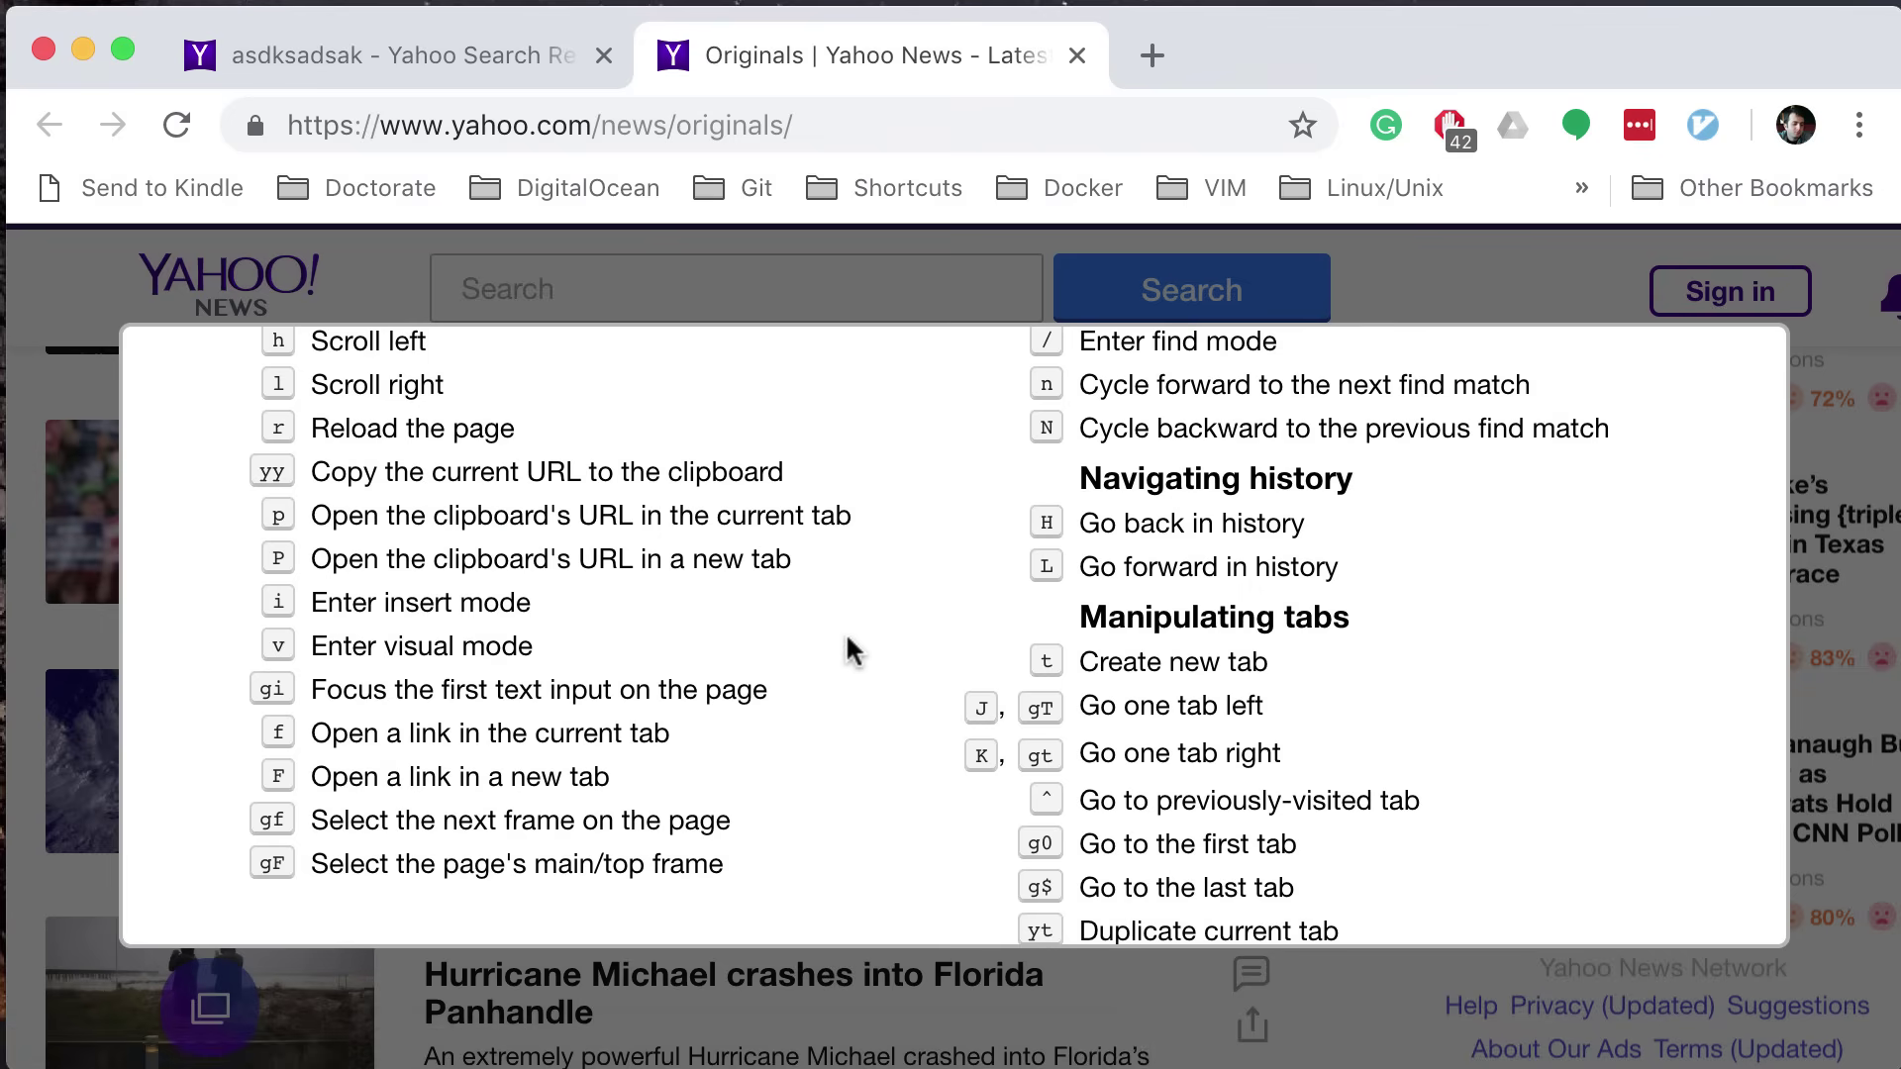
pyautogui.scroll(-3, 746, 770)
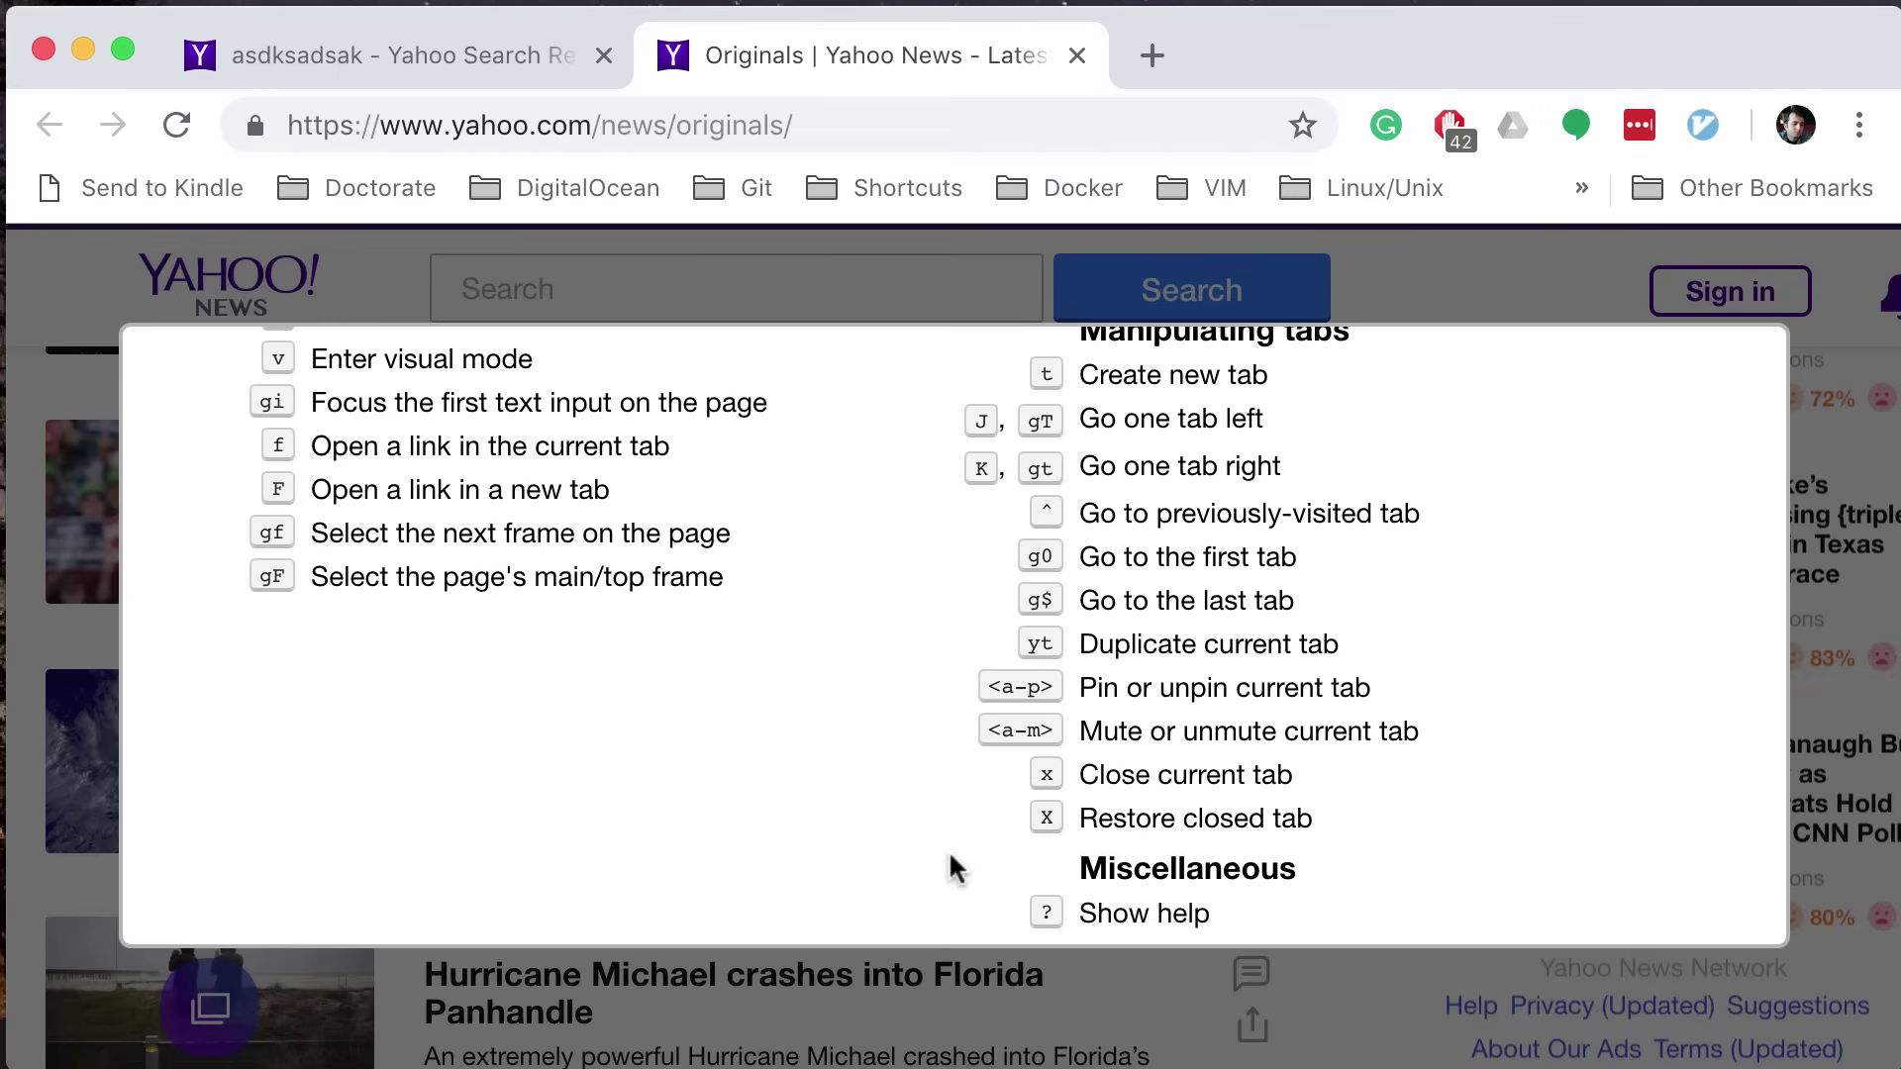
pyautogui.scroll(1, 950, 856)
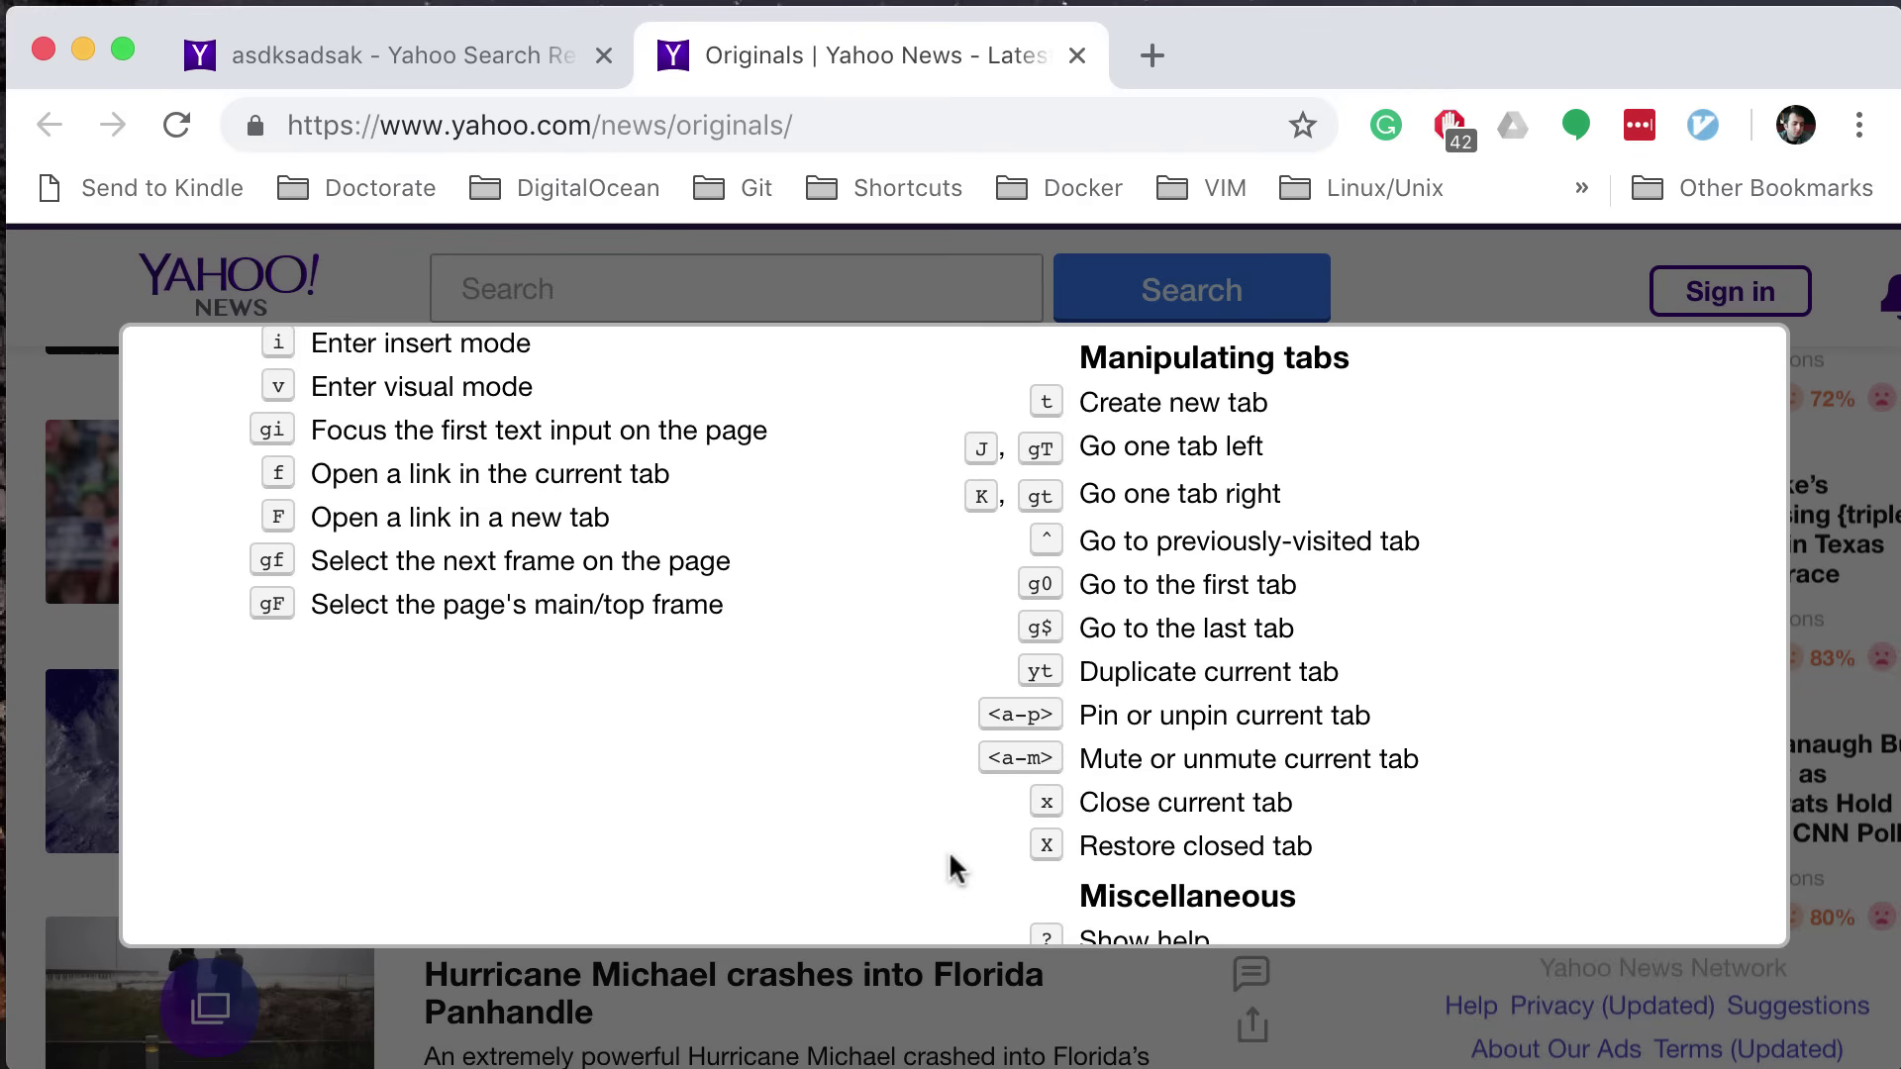
pyautogui.press('Escape')
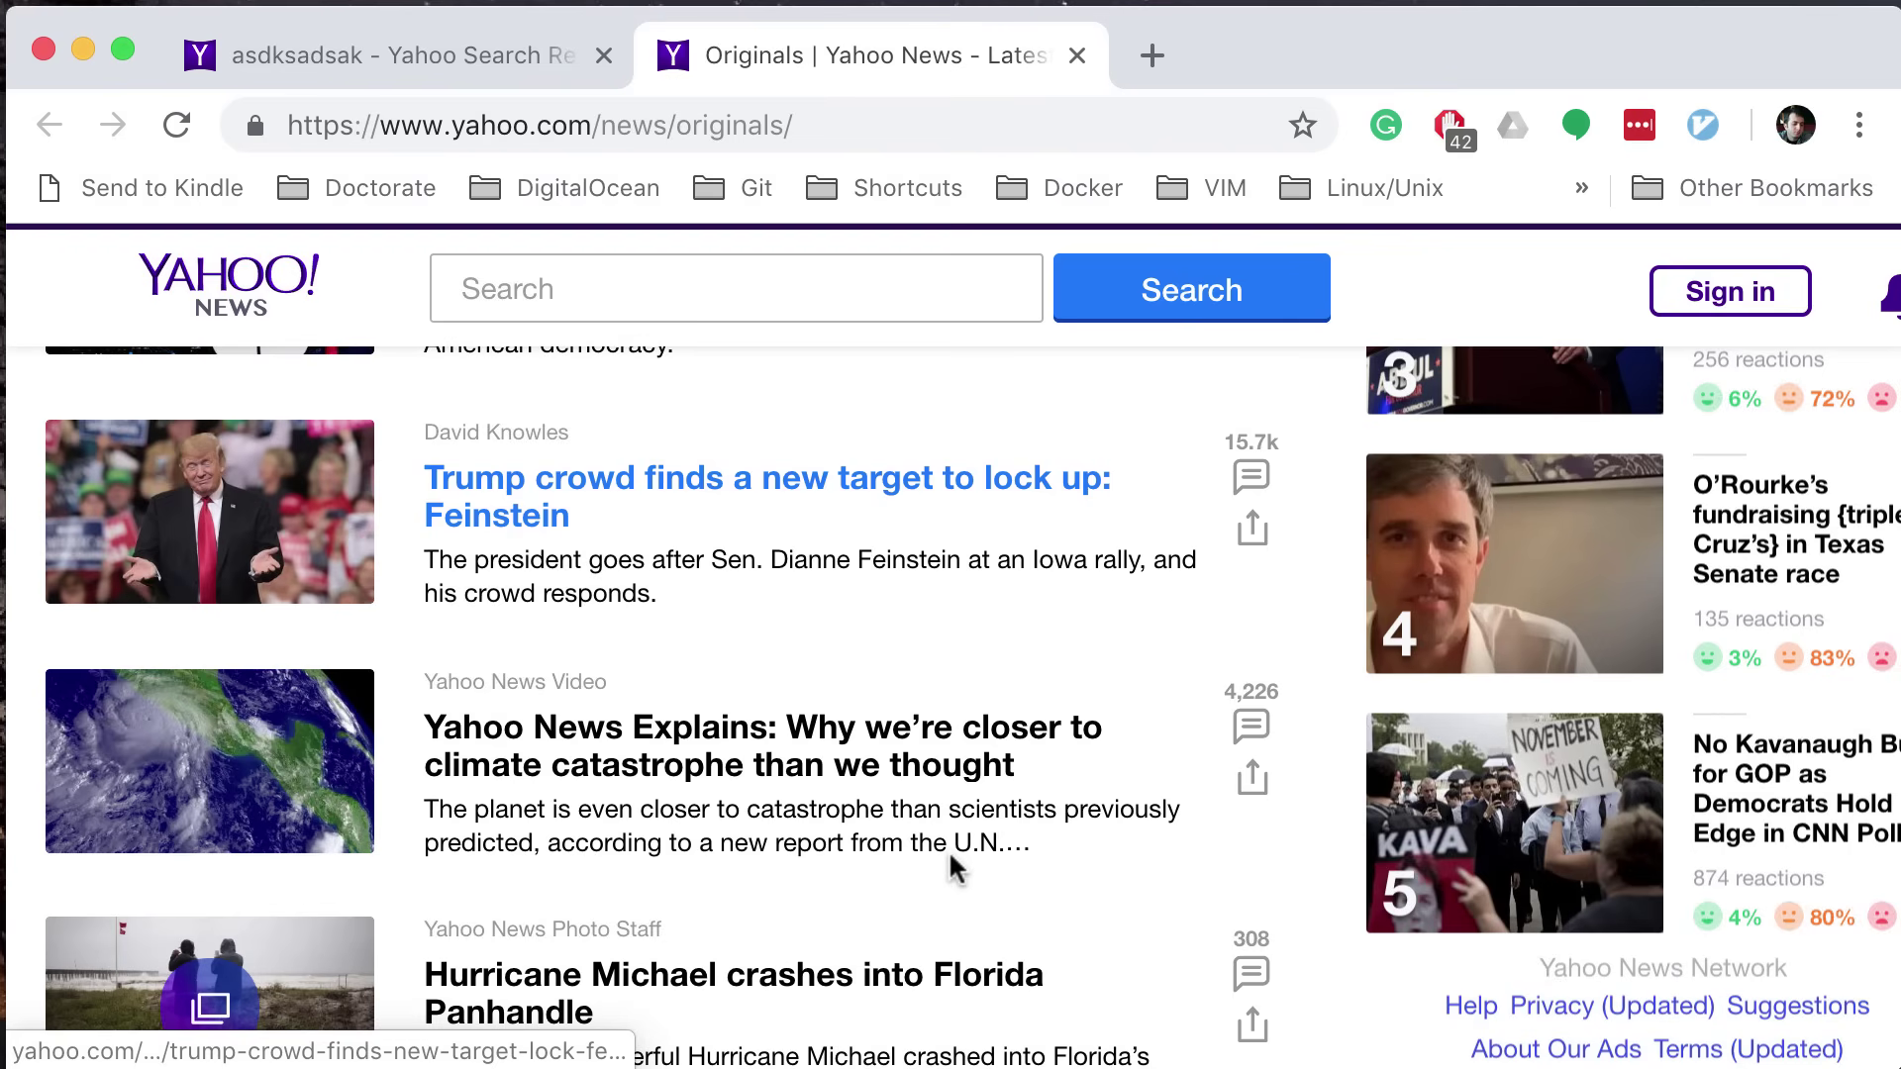
# Step: Return to the top of the Yahoo Originals page, move far down its article list and go back to the top
pyautogui.press('n')
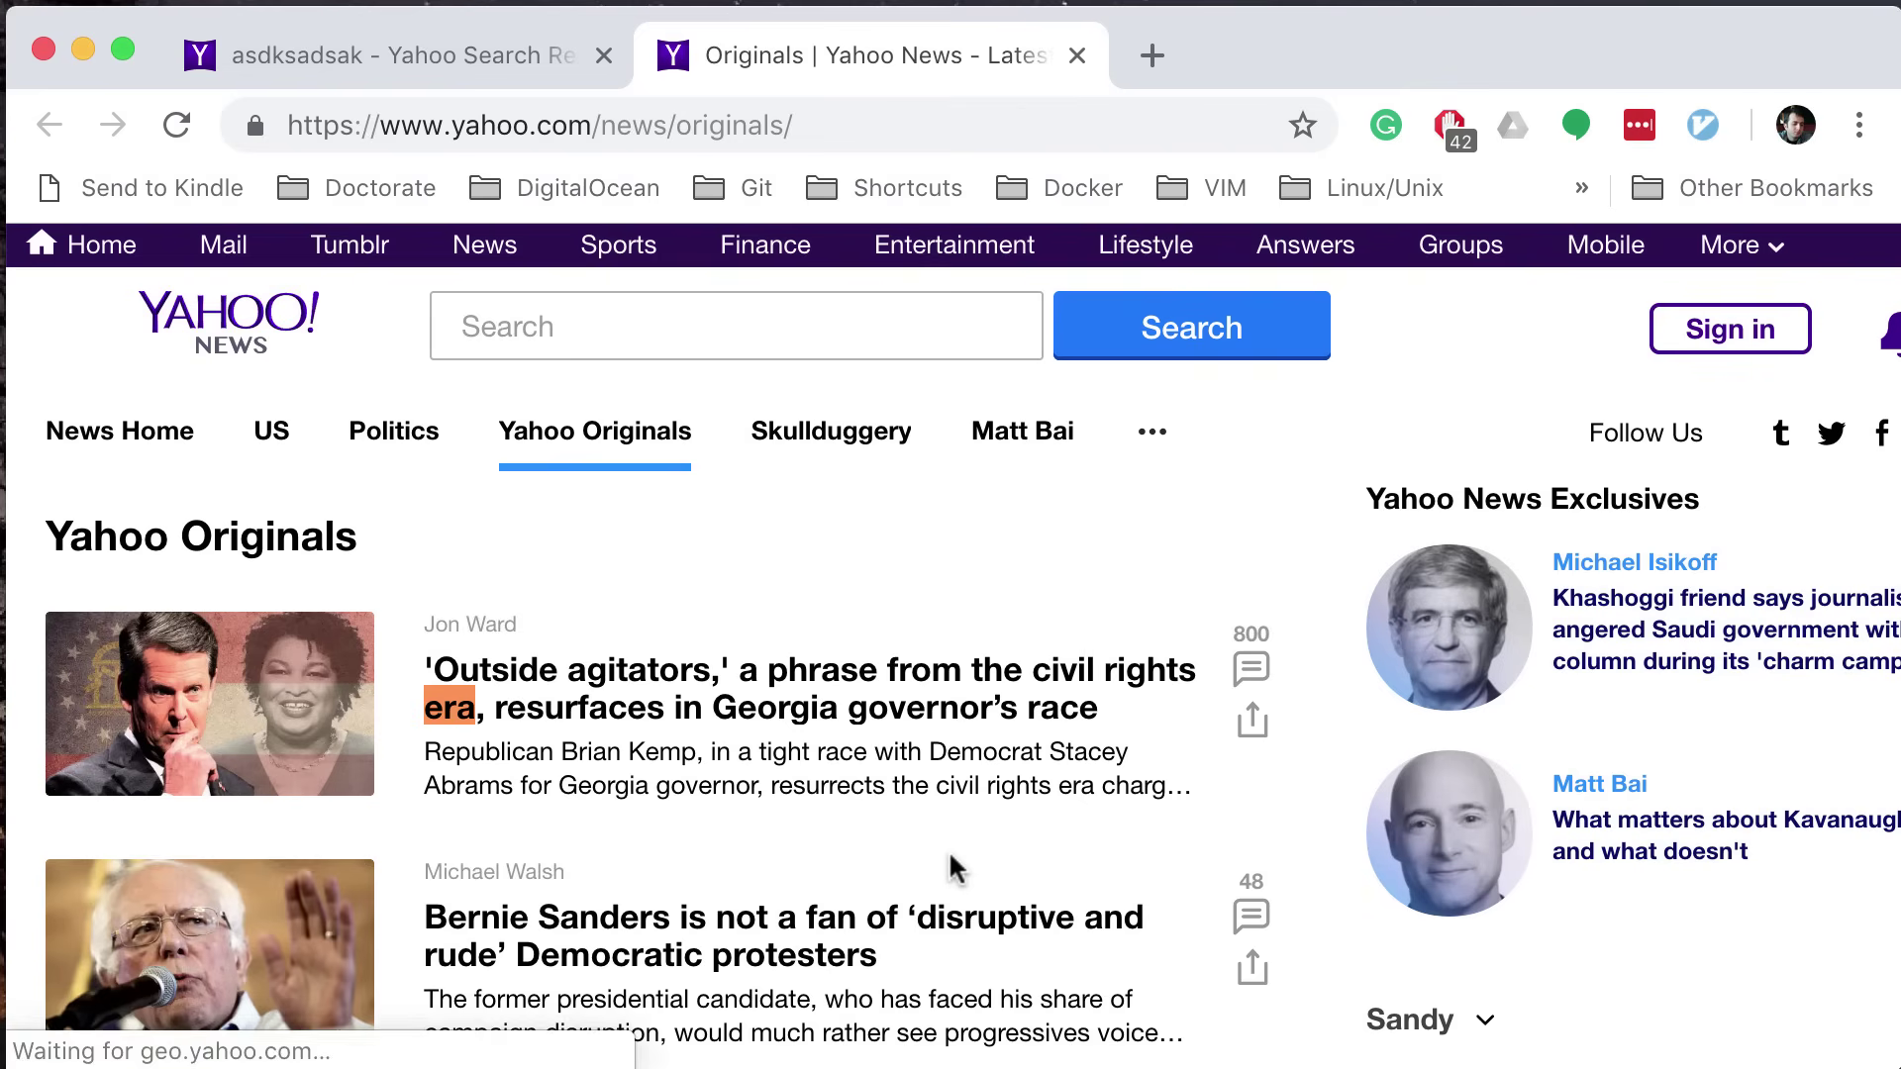
pyautogui.press('n')
pyautogui.press('n')
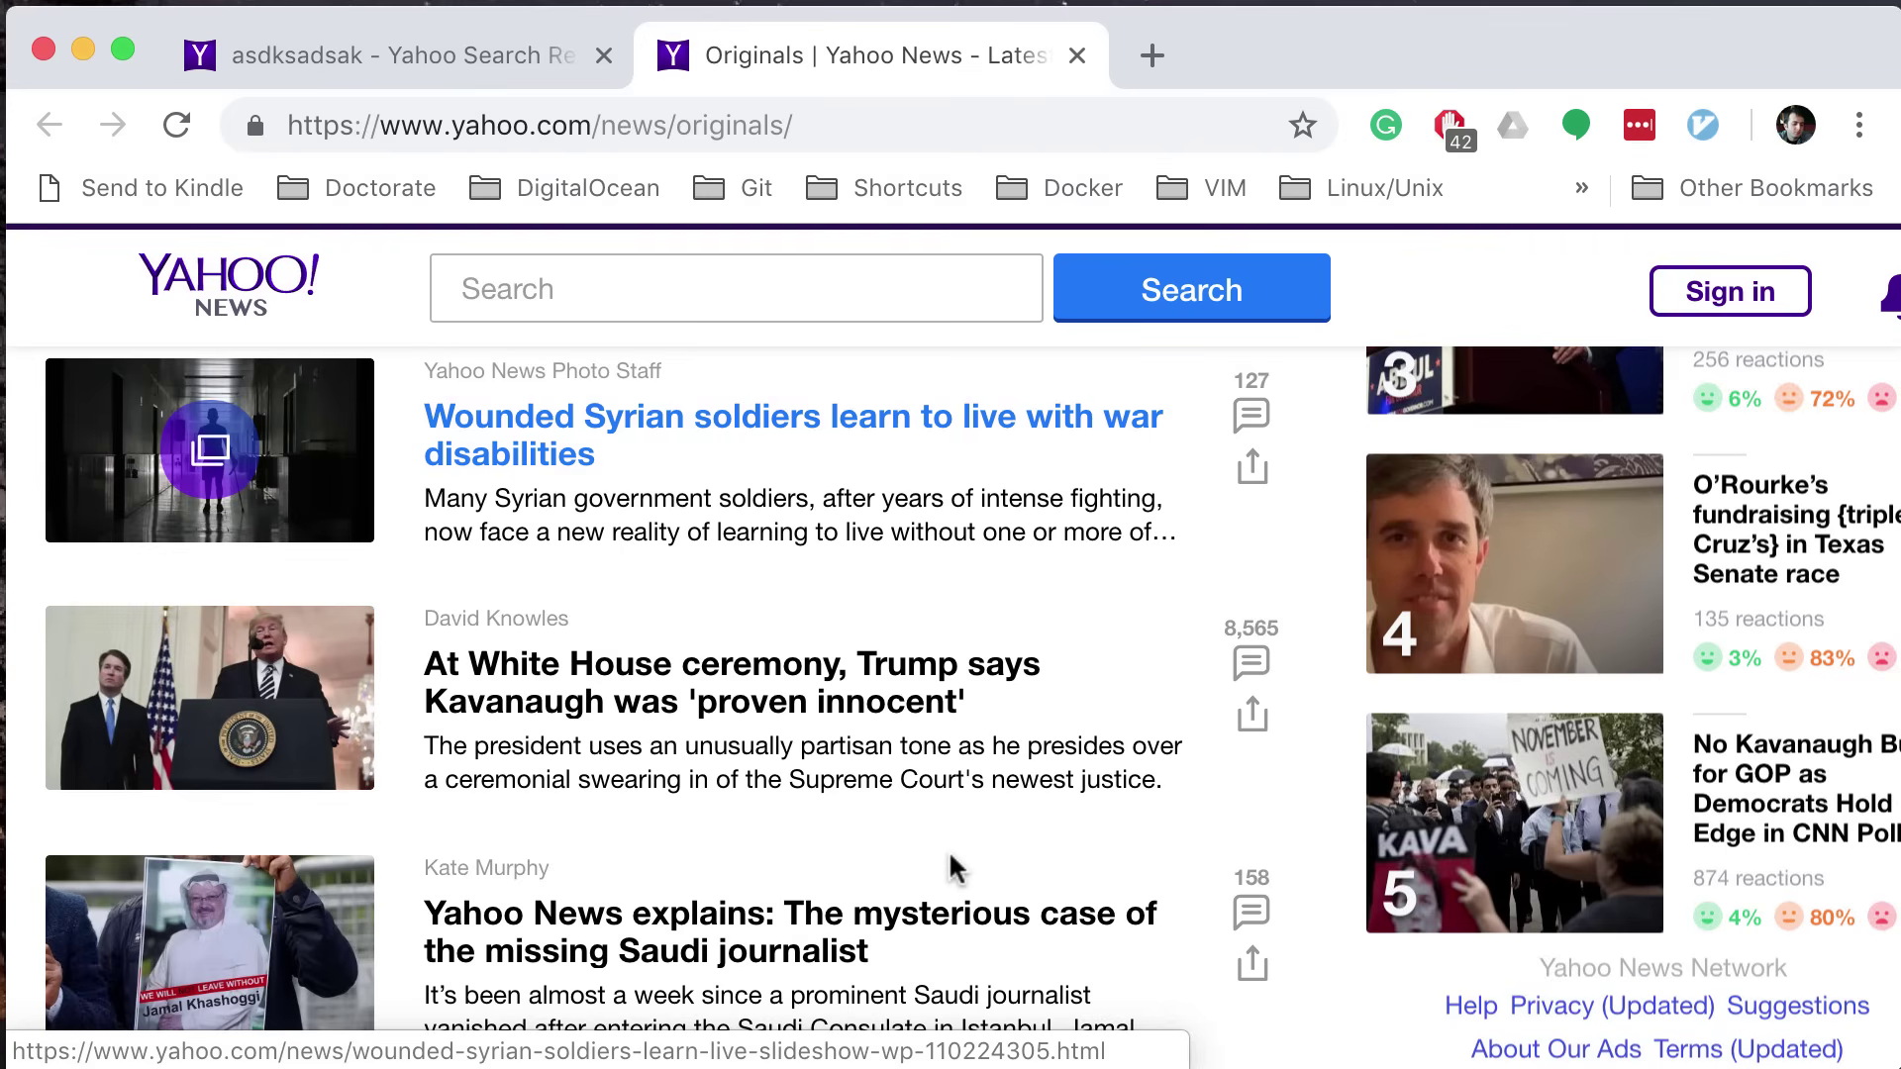
pyautogui.scroll(15, 950, 854)
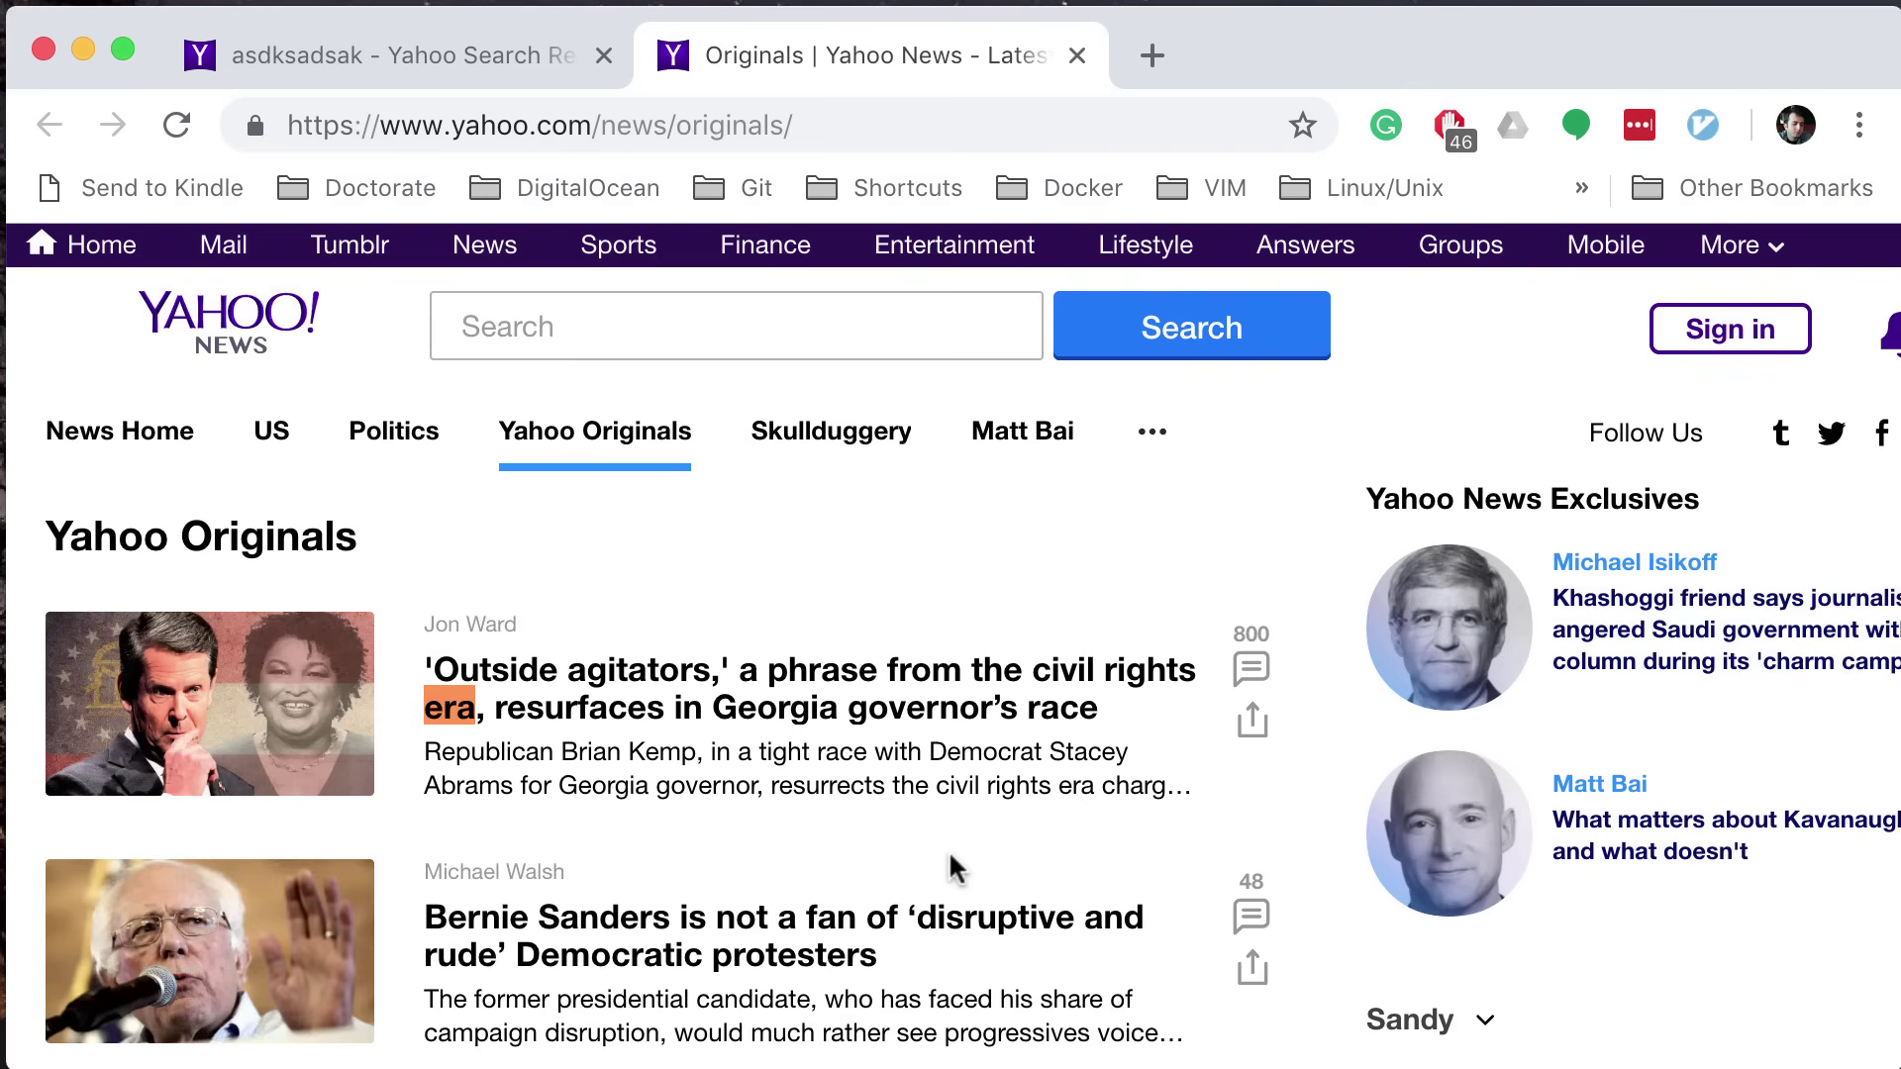
# Step: Review the tab manipulation commands in the Vimium help, close it and go one tab left to the Yahoo search results
pyautogui.press('?')
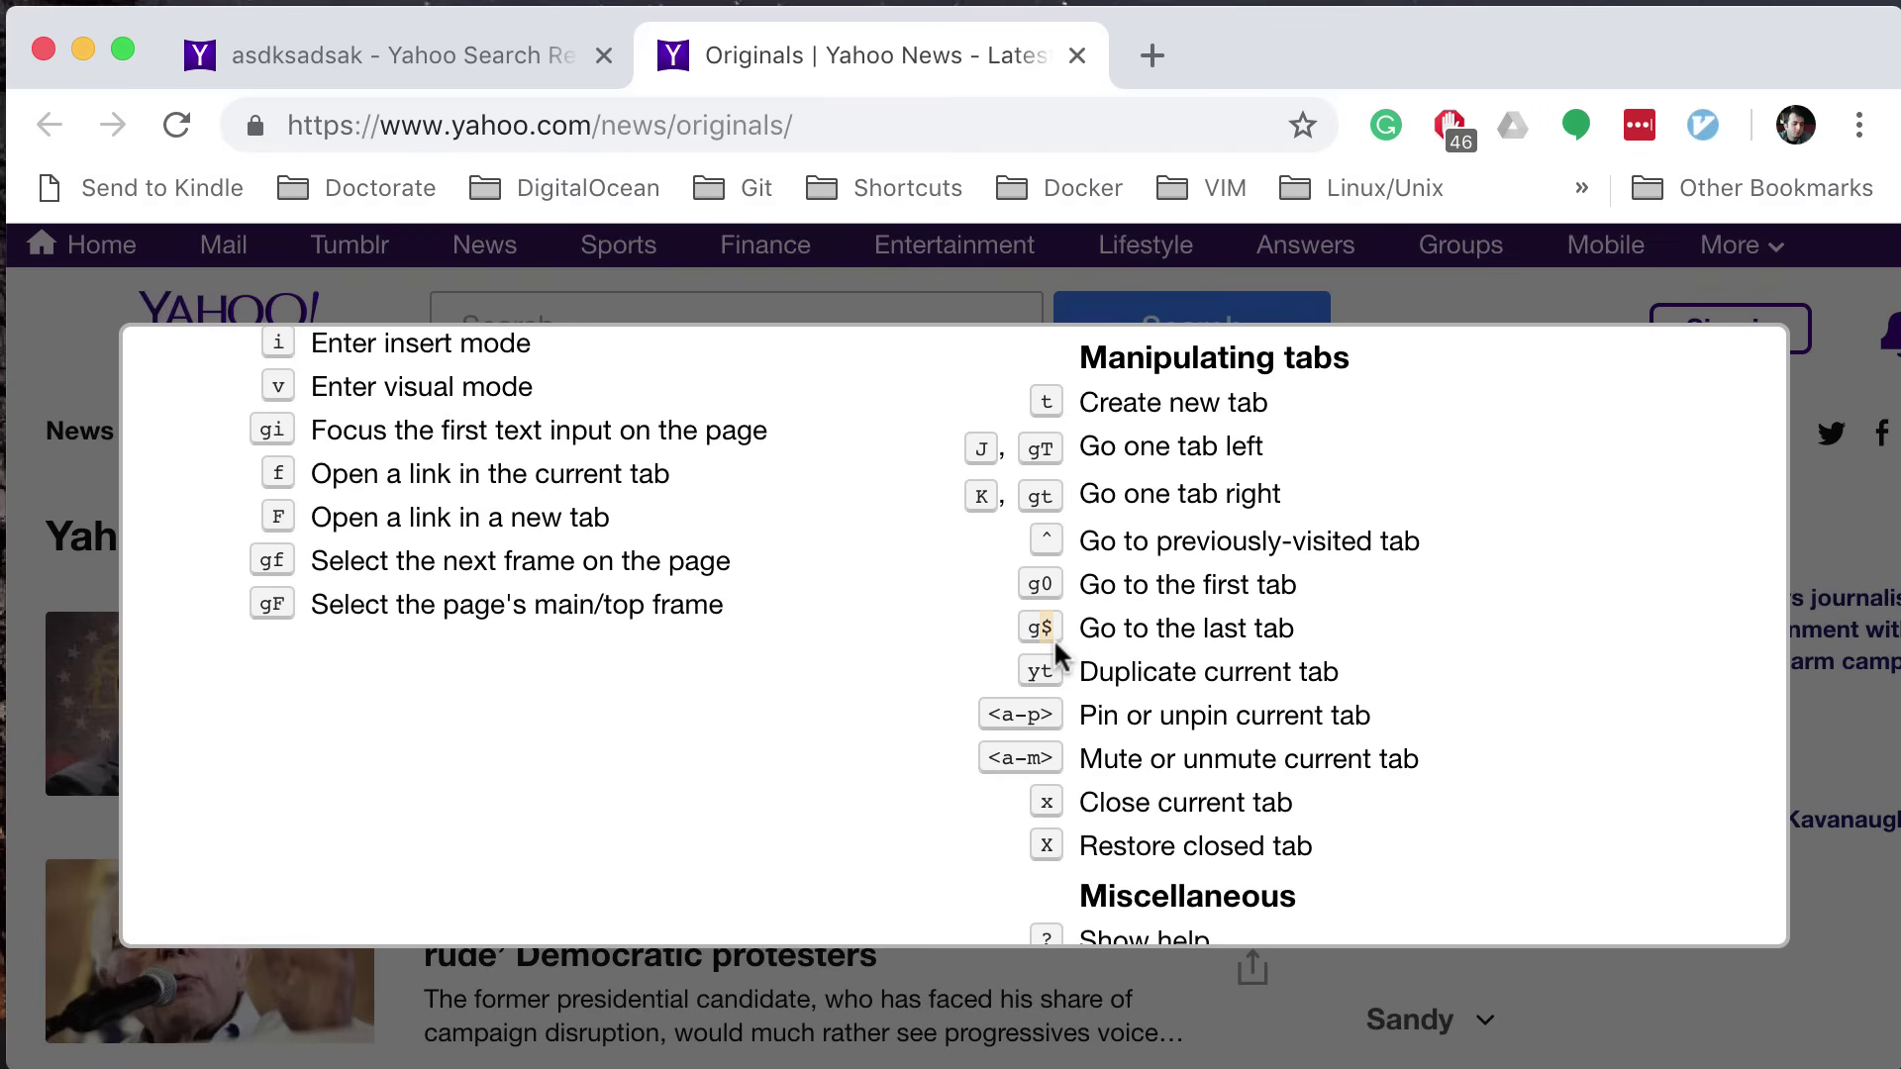
pyautogui.press('Escape')
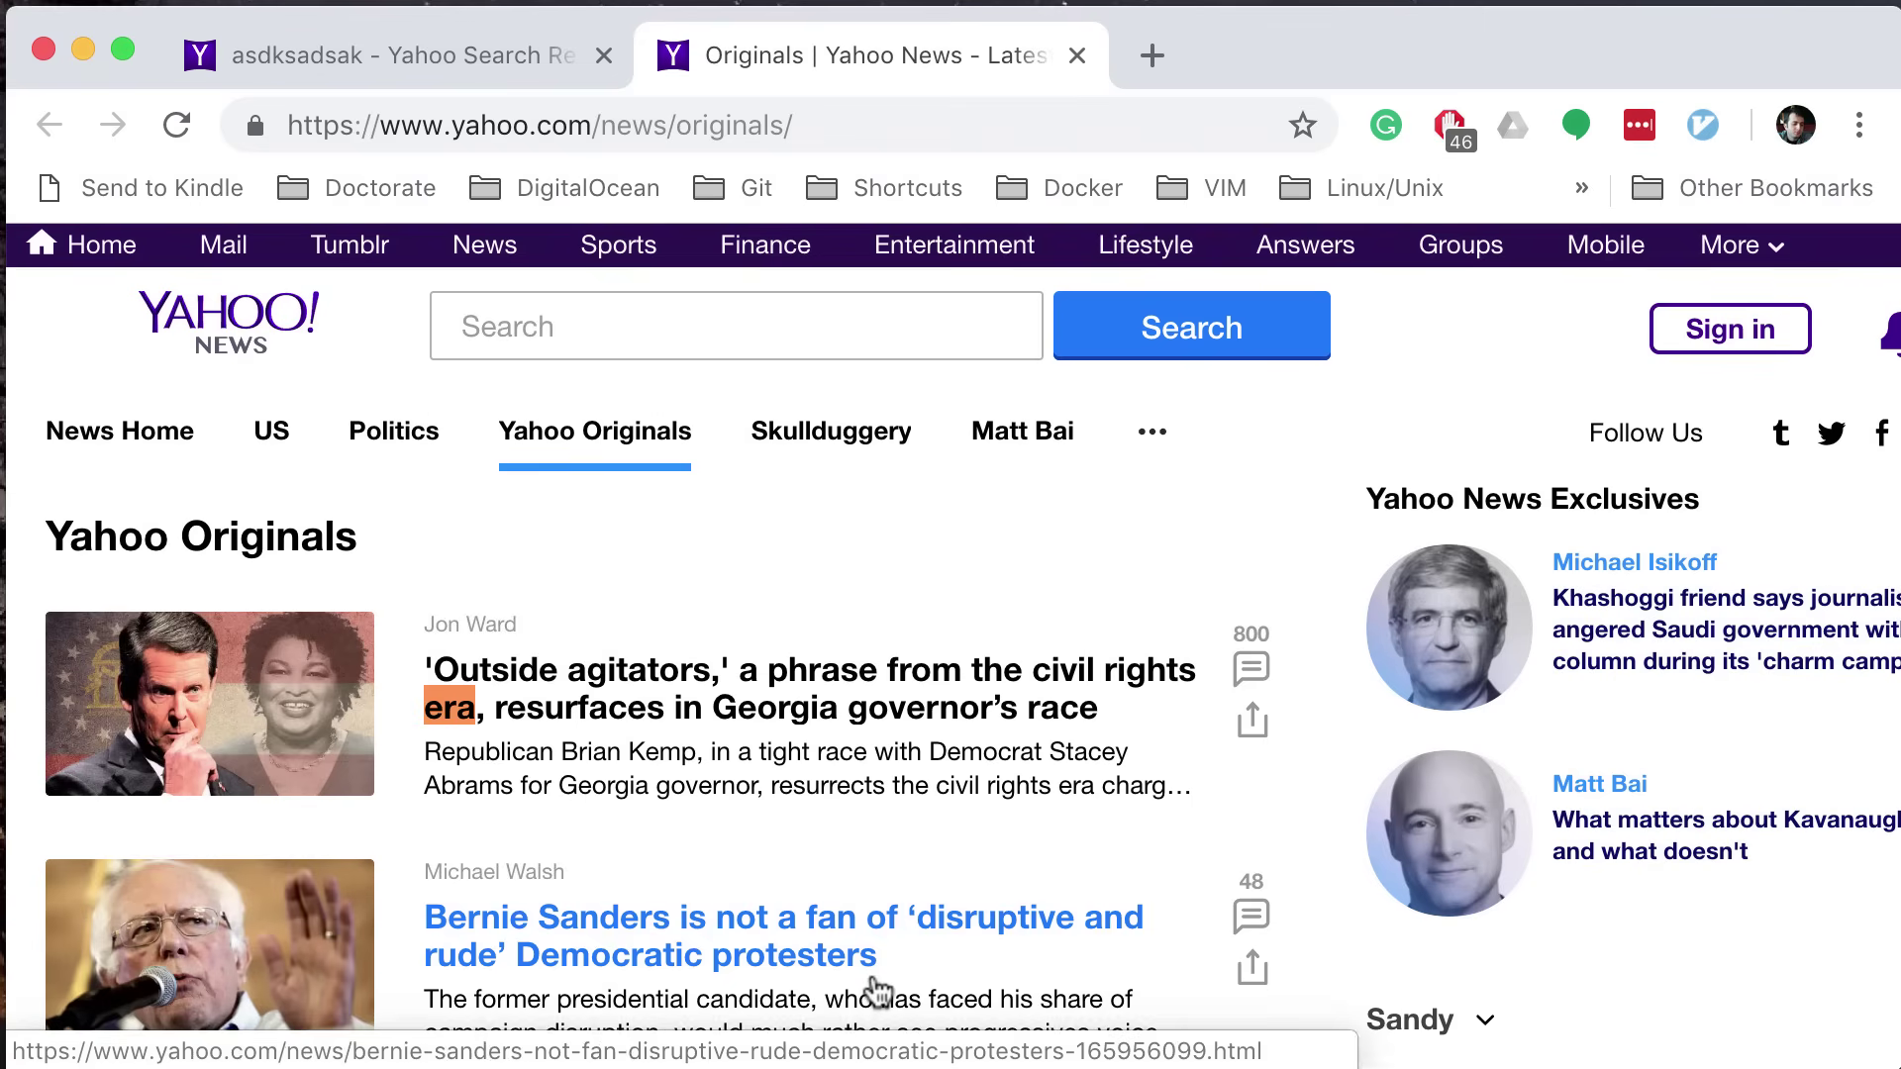
pyautogui.hotkey('shift', 'j')
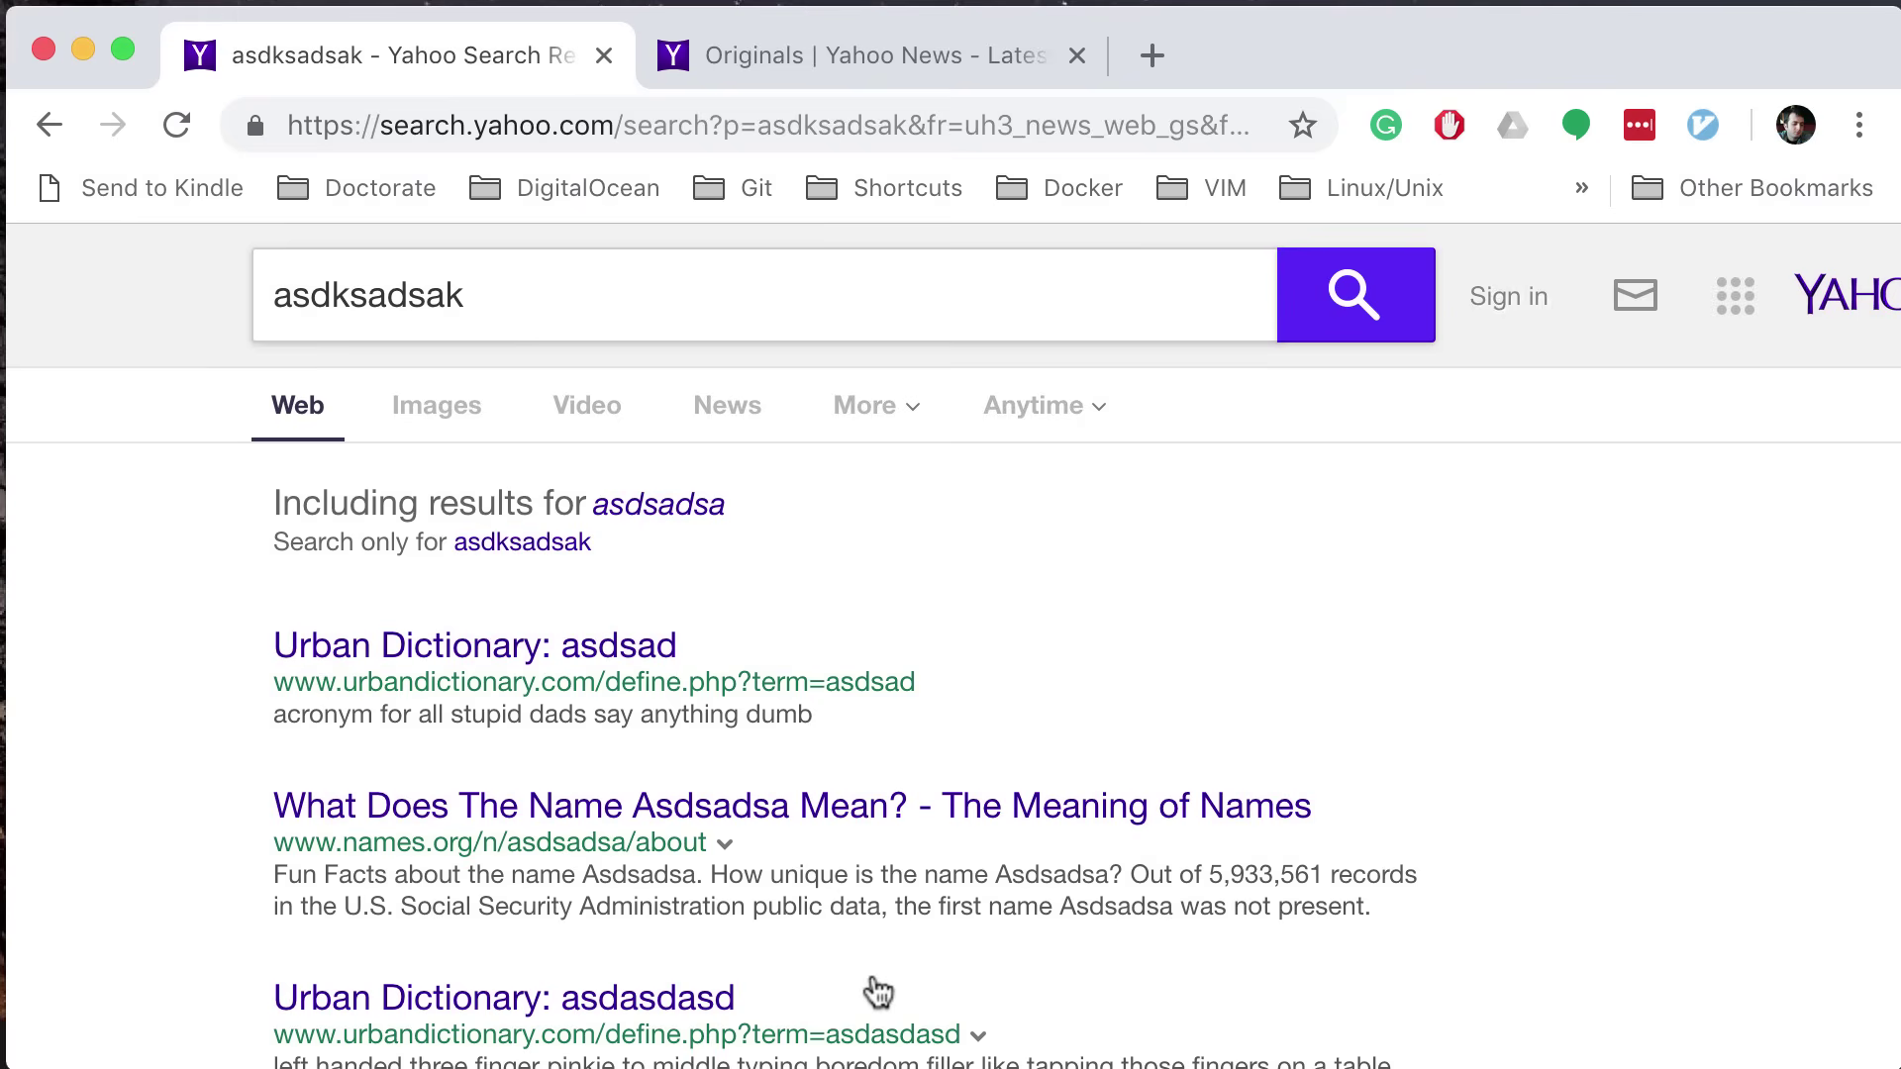
# Step: Open a new tab beside the Yahoo search results and load the presenter's personal website by its www address
pyautogui.write('twww,sine=')
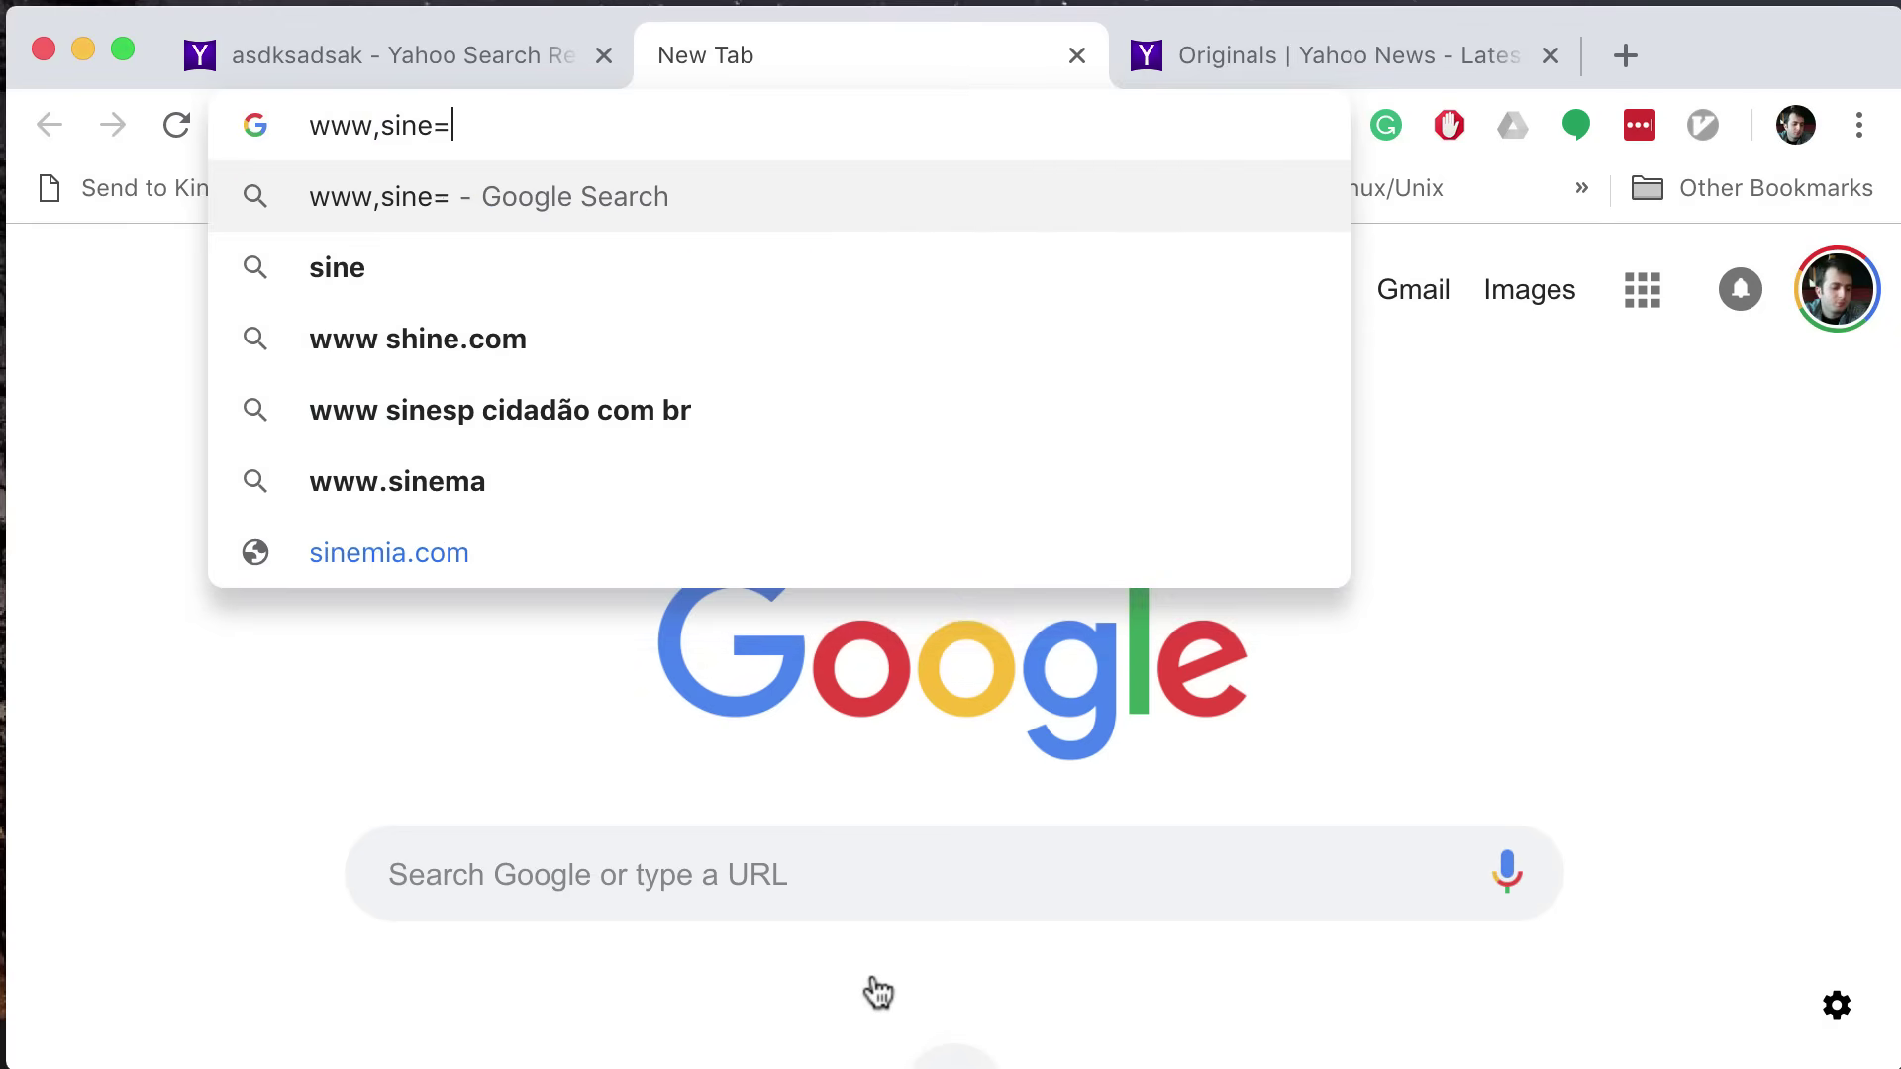
pyautogui.press('BackSpace')
pyautogui.press('BackSpace')
pyautogui.press('BackSpace')
pyautogui.press('BackSpace')
pyautogui.press('BackSpace')
pyautogui.press('BackSpace')
pyautogui.write('.tariuk')
pyautogui.press('BackSpace')
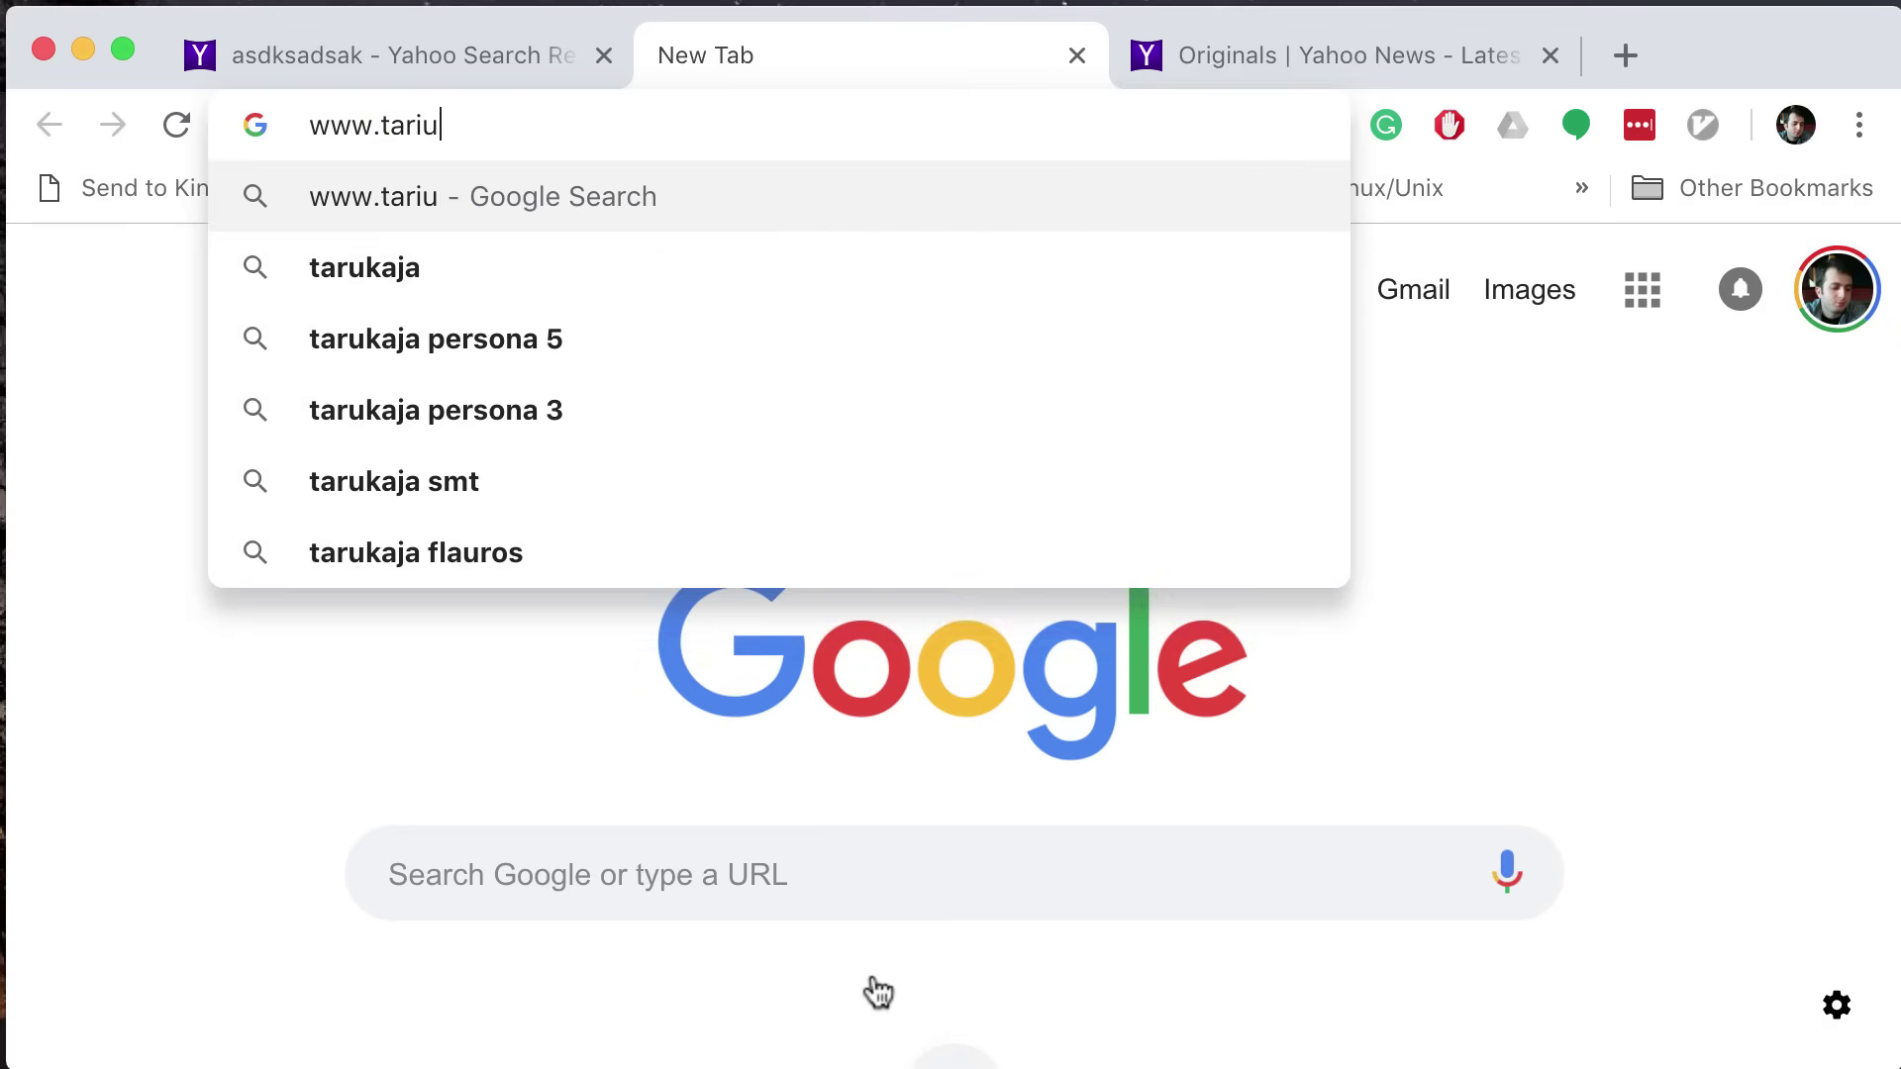
pyautogui.press('BackSpace')
pyautogui.write('kguney.com')
pyautogui.press('Return')
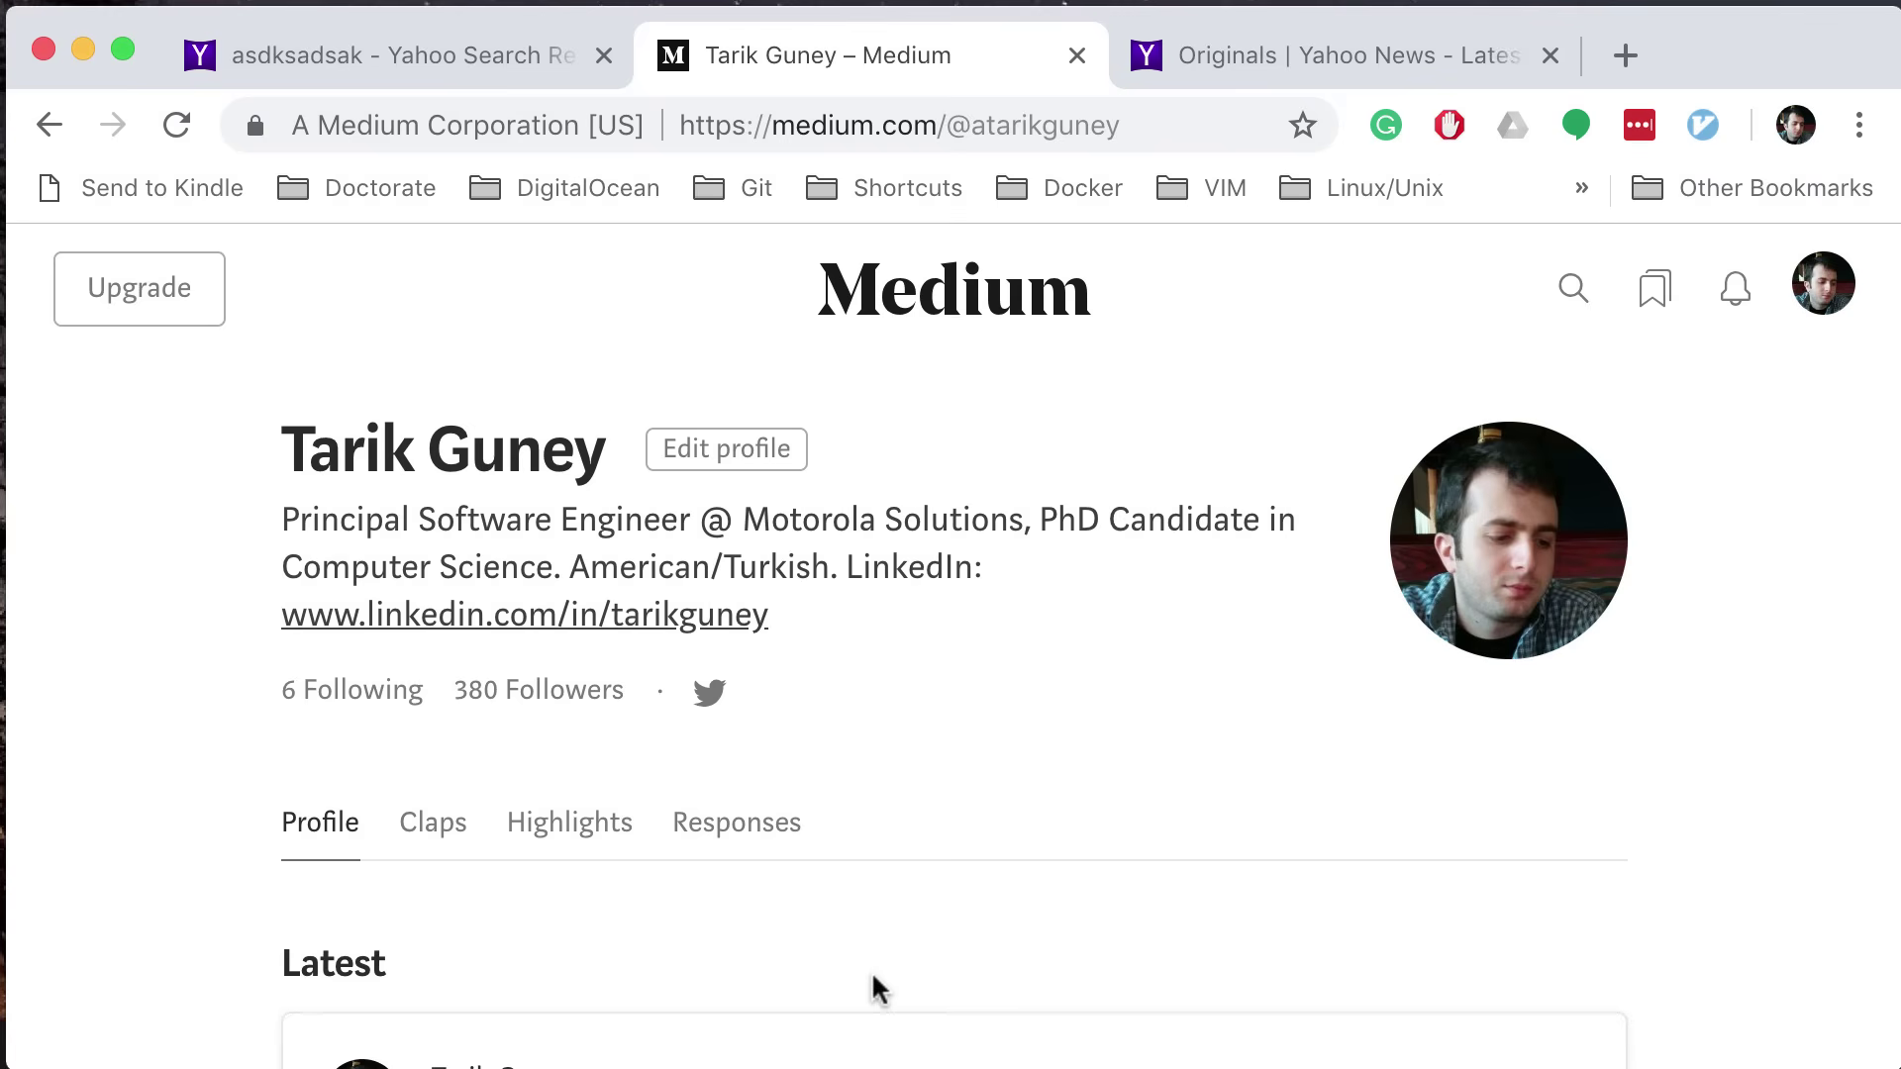
# Step: Cycle rightward through the three open tabs, wrapping past the last one, and stop on the Yahoo Originals tab
pyautogui.hotkey('ctrl', 'Tab')
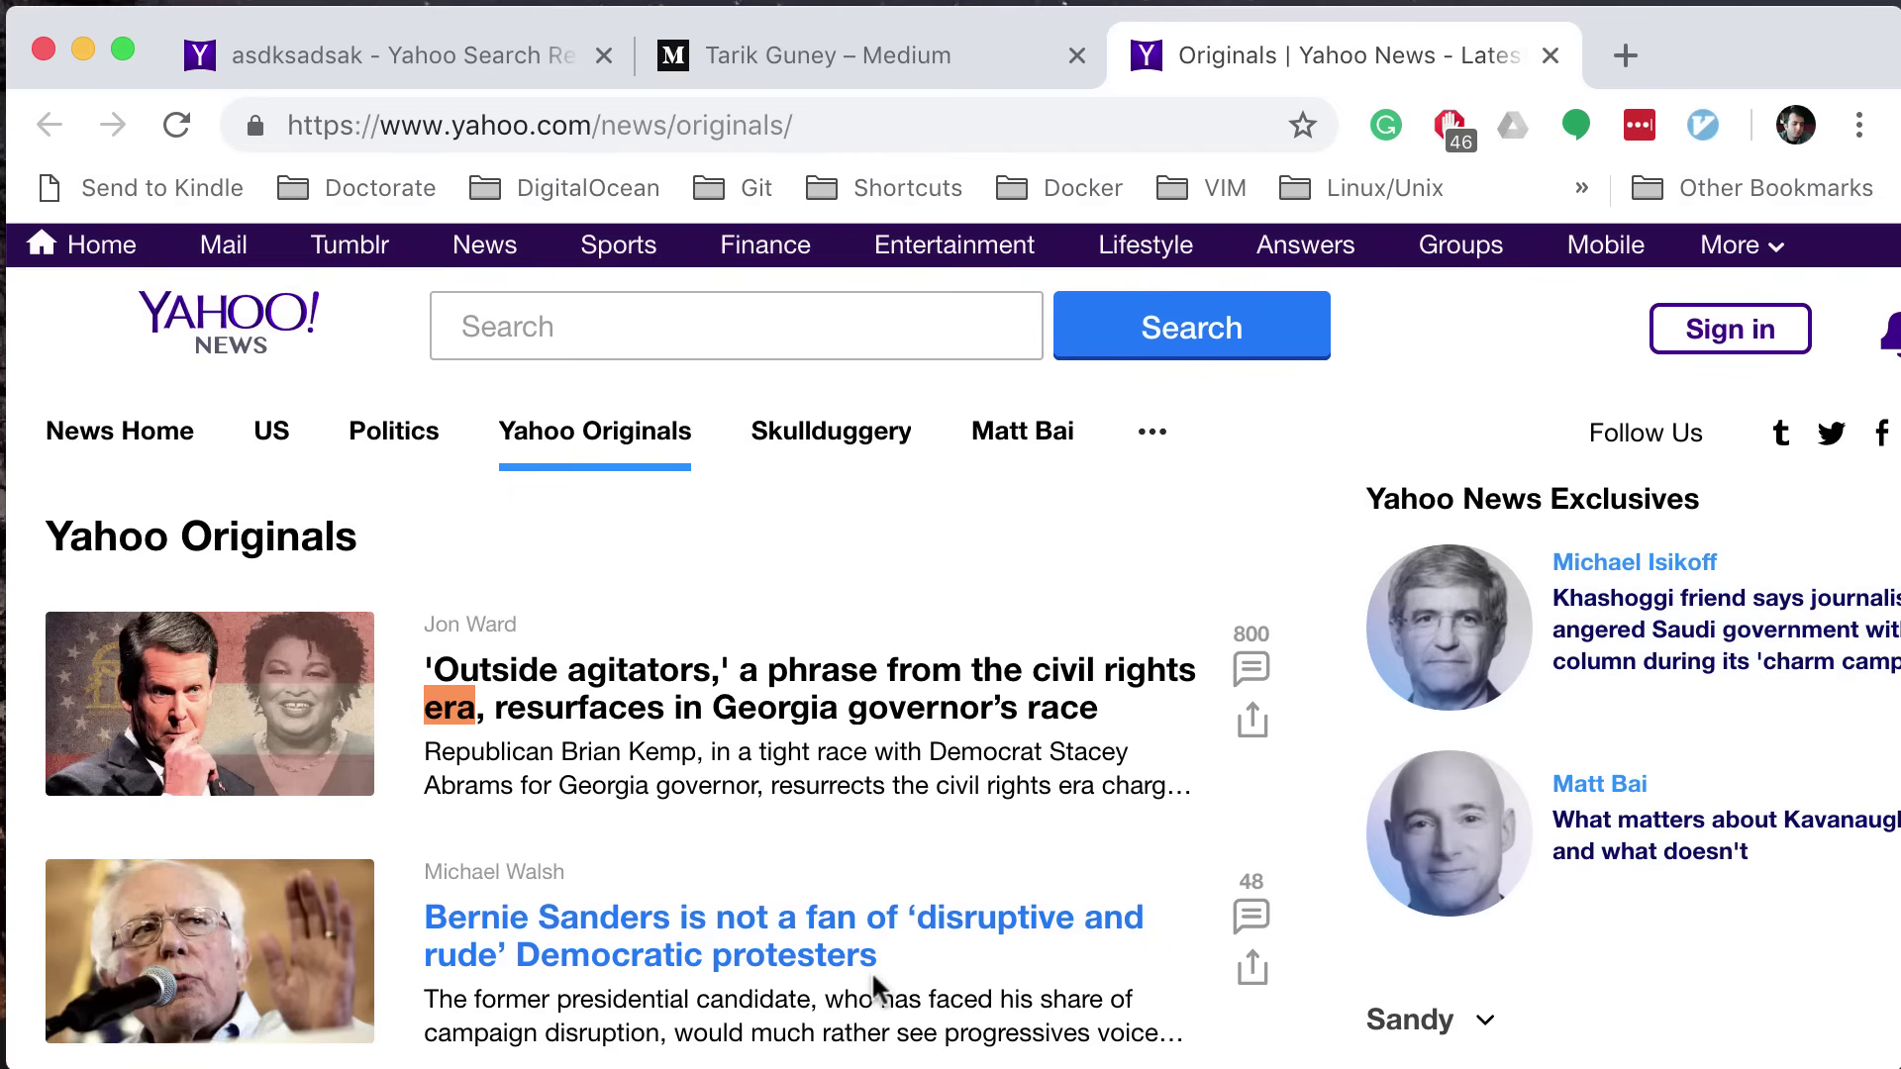
pyautogui.hotkey('ctrl', 'Tab')
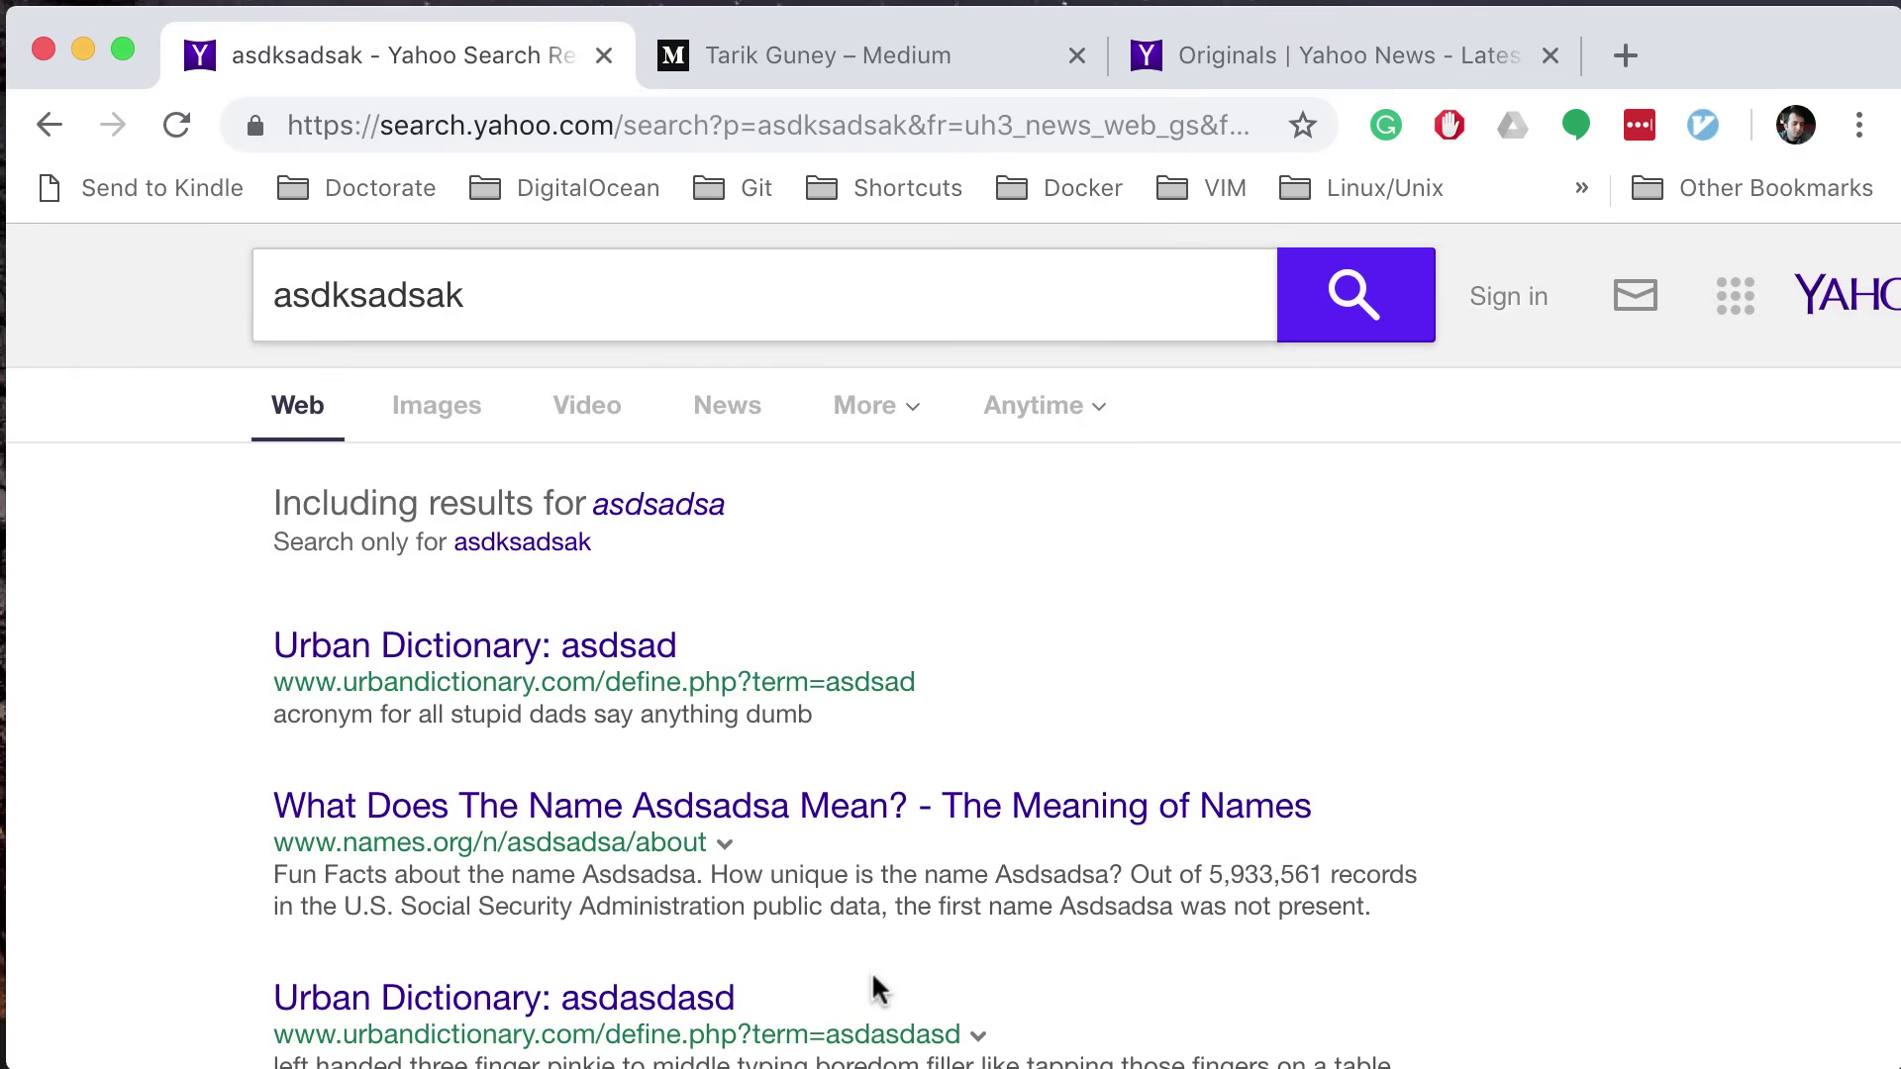
pyautogui.hotkey('ctrl', 'Tab')
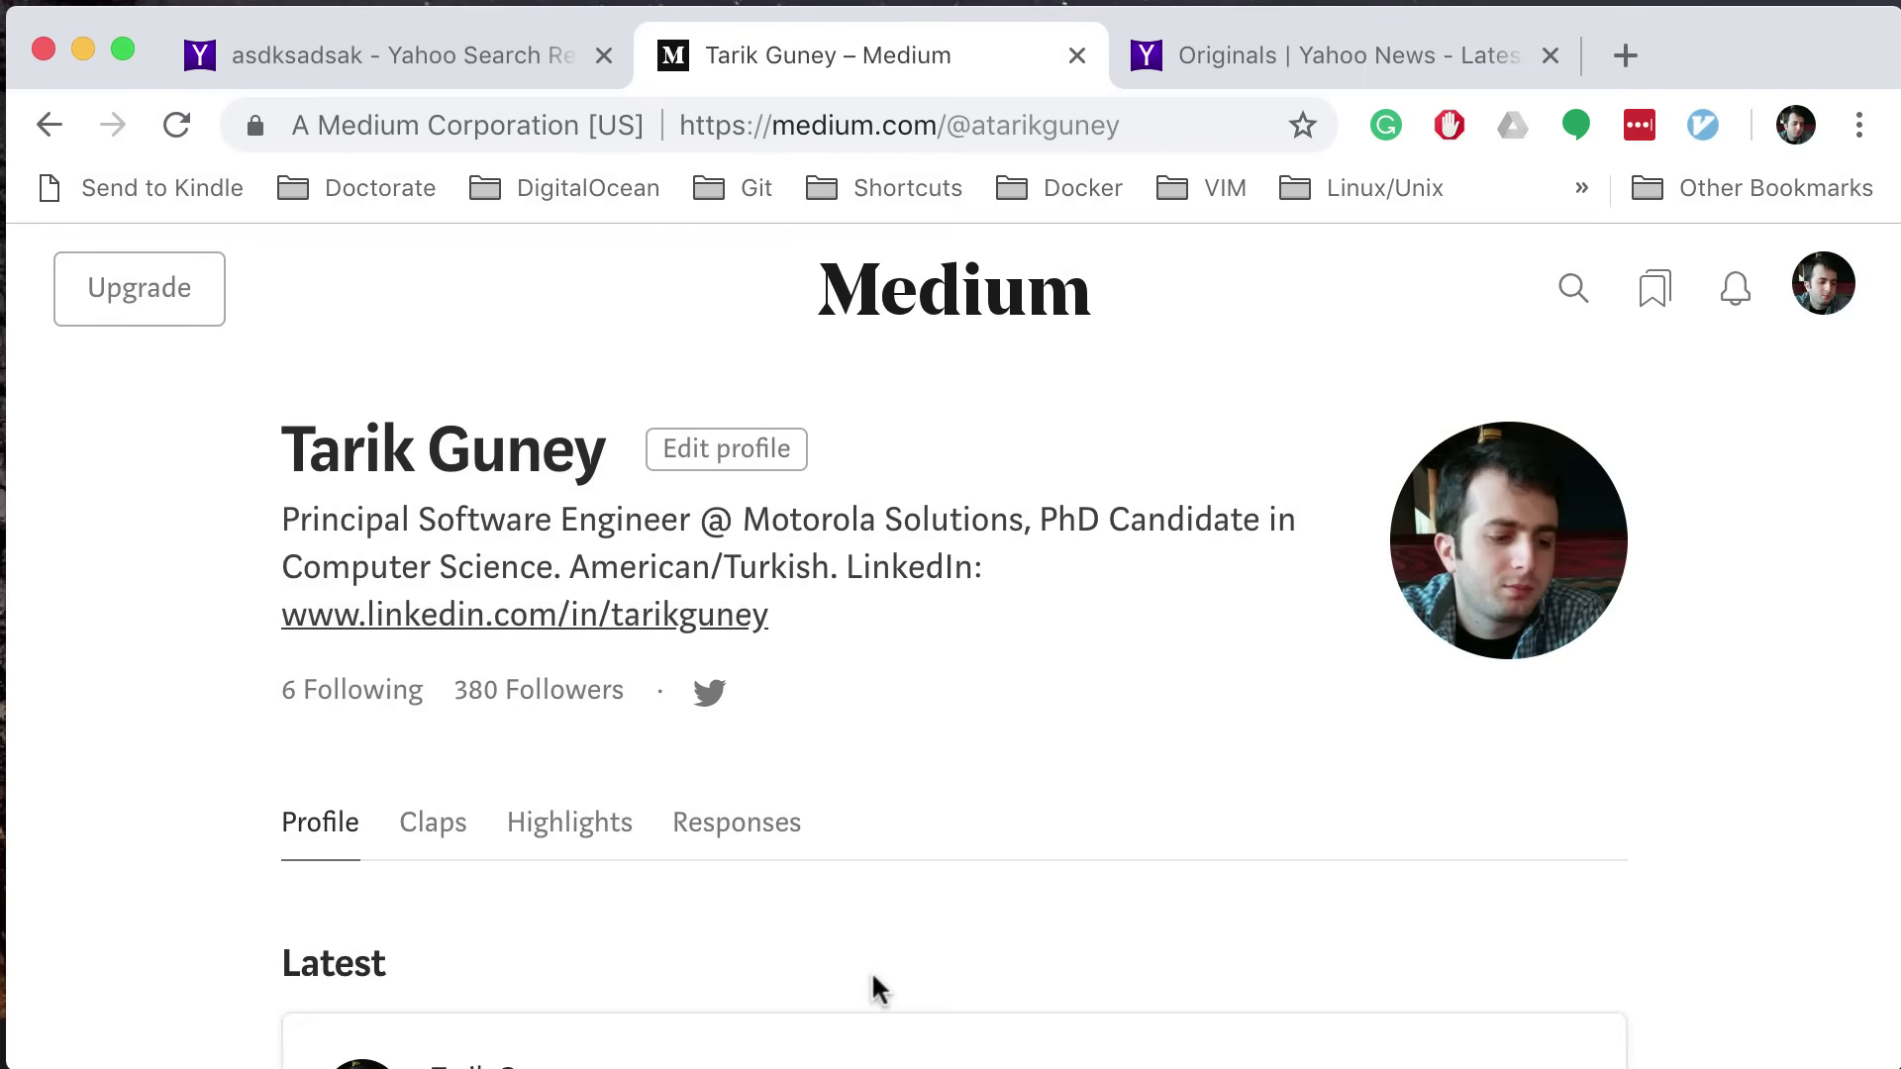
pyautogui.hotkey('ctrl', 'Tab')
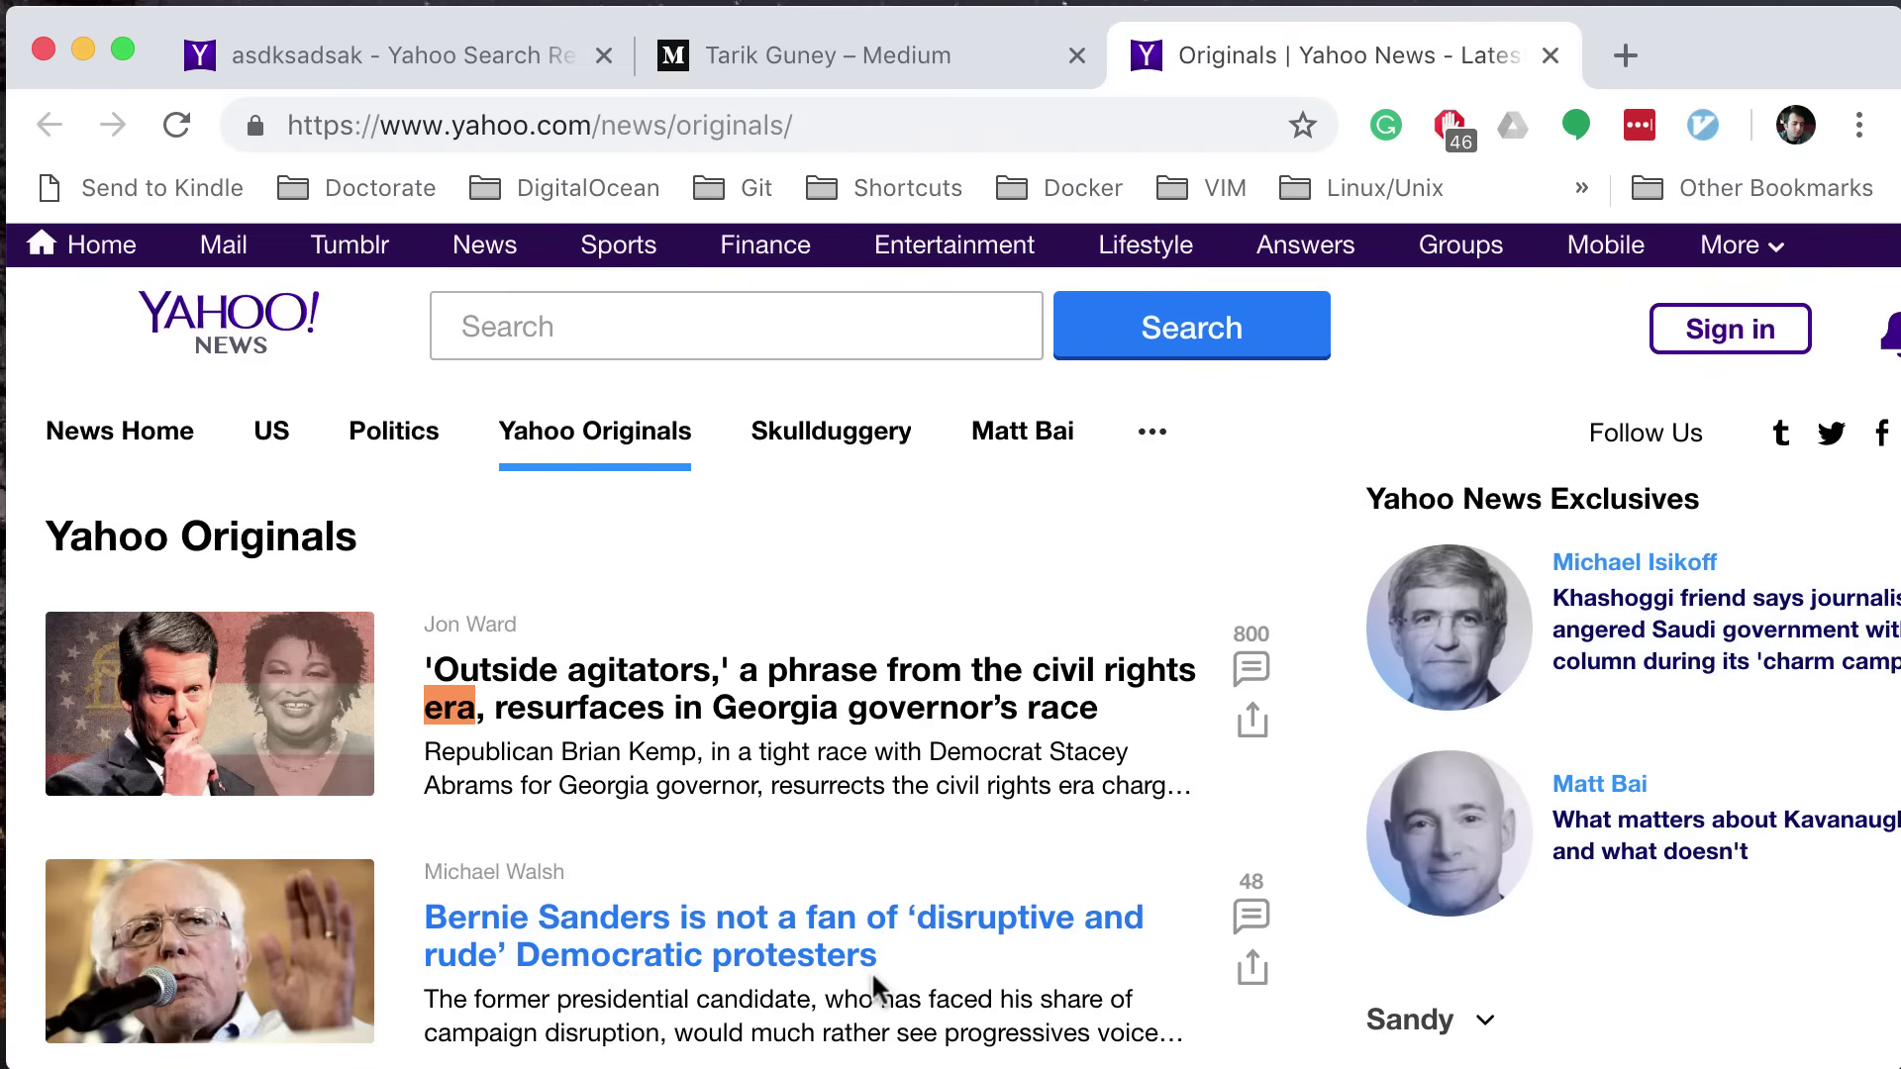